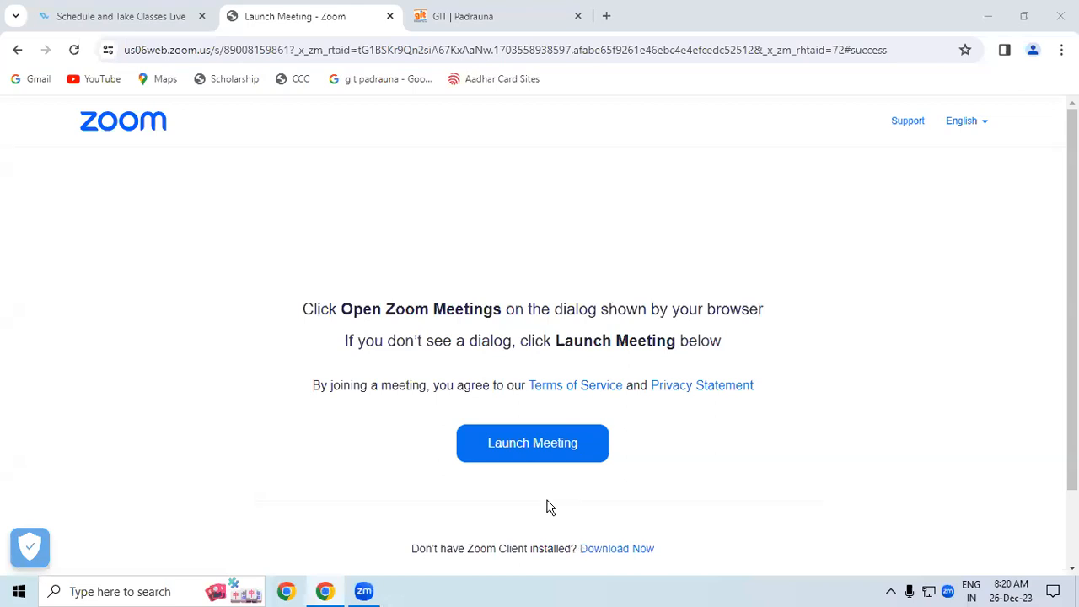
# - Minimize Chrome and start TallyPrime from its desktop shortcut
pyautogui.click(988, 16)
pyautogui.doubleClick(23, 110)
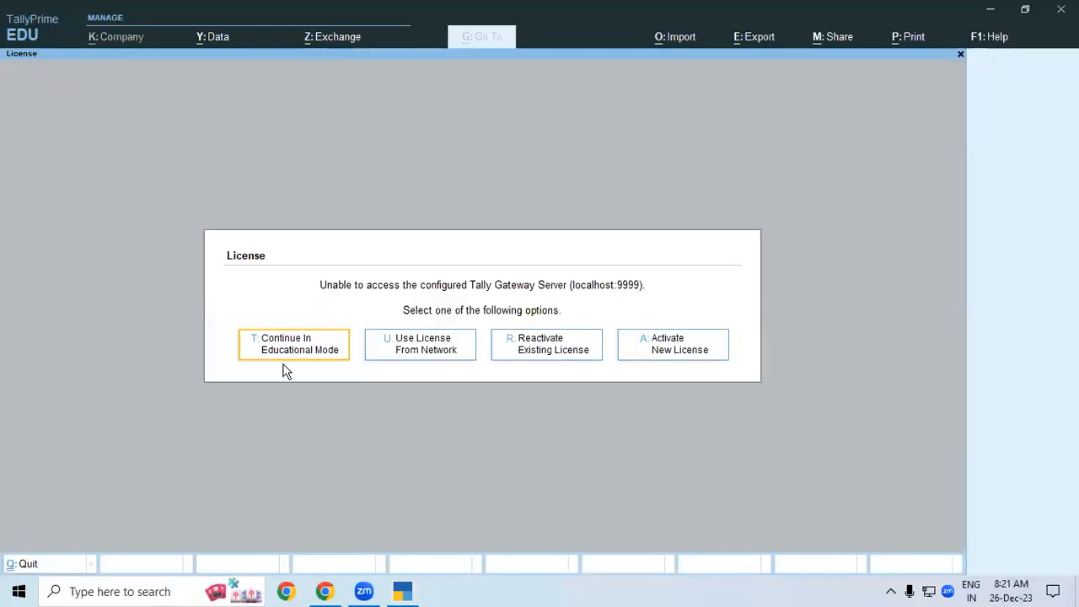
# - Continue in Educational Mode and choose Create Company from the company list
pyautogui.click(281, 348)
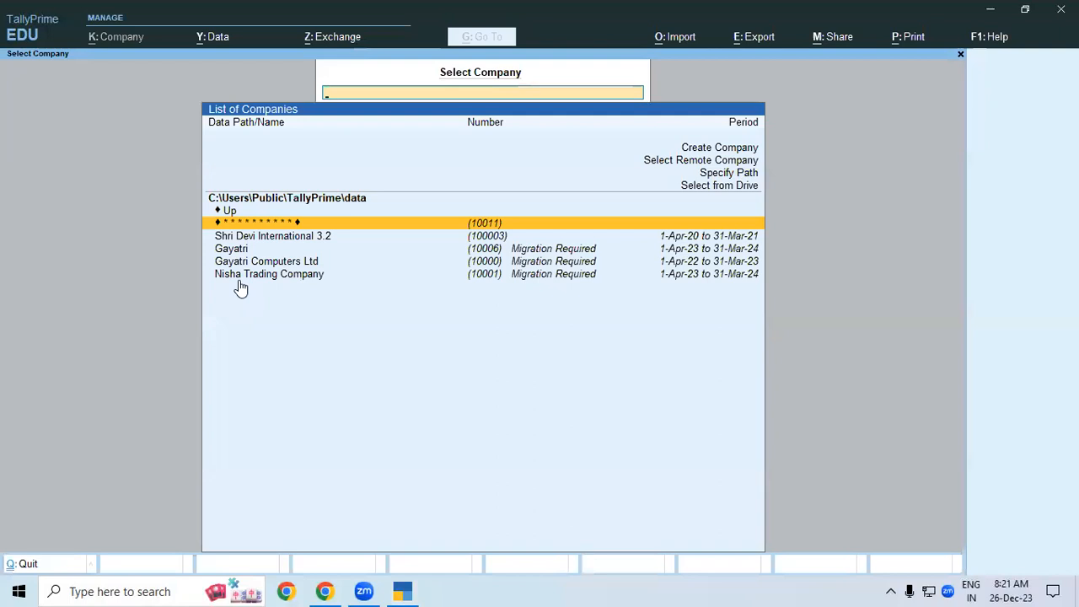
pyautogui.press('Up')
pyautogui.press('Up')
pyautogui.press('Up')
pyautogui.press('Up')
pyautogui.press('Up')
pyautogui.press('Up')
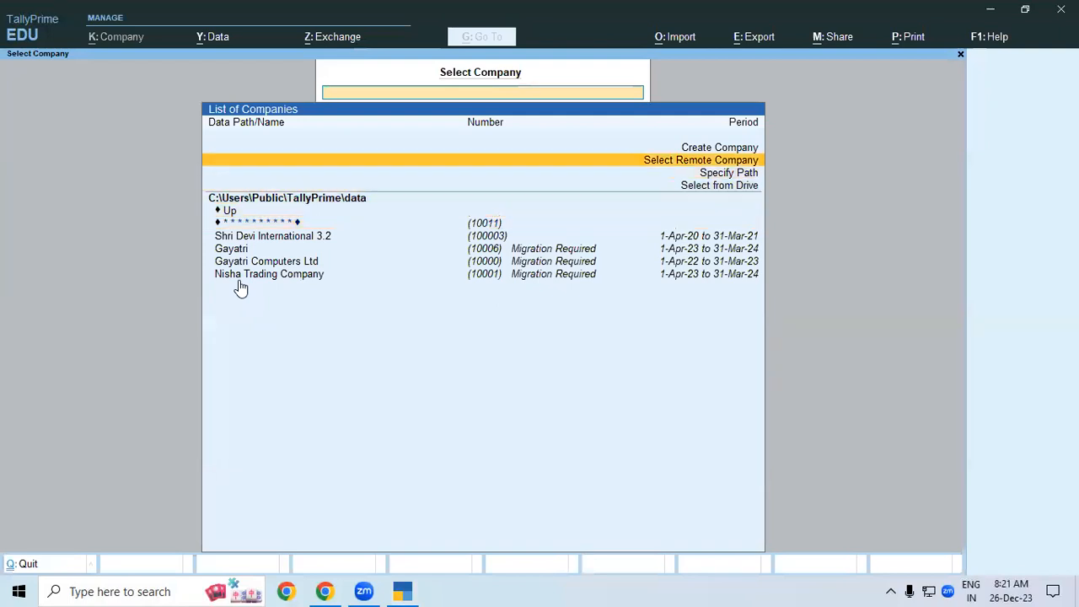
pyautogui.press('Return')
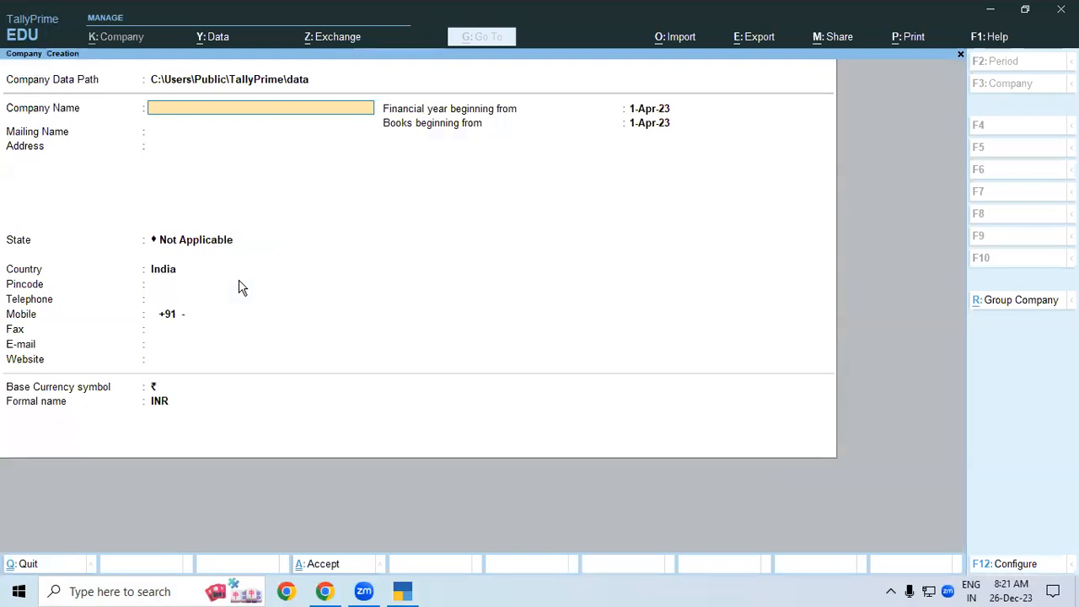
# - Browse from the current data folder to the D drive and set the data path to D:\TALLY 8.4
pyautogui.press('BackSpace')
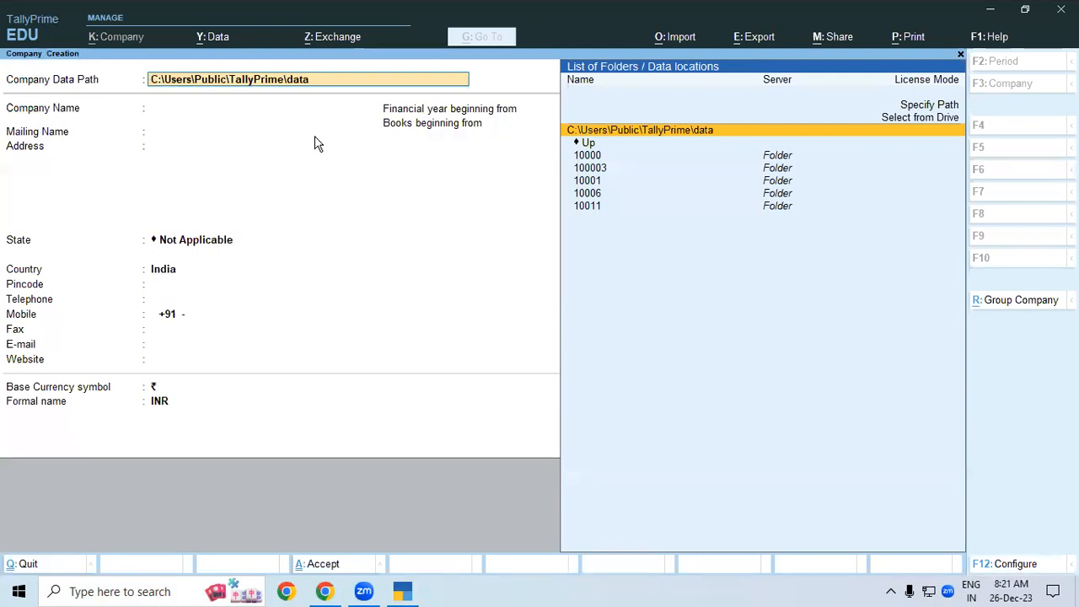
pyautogui.press('Down')
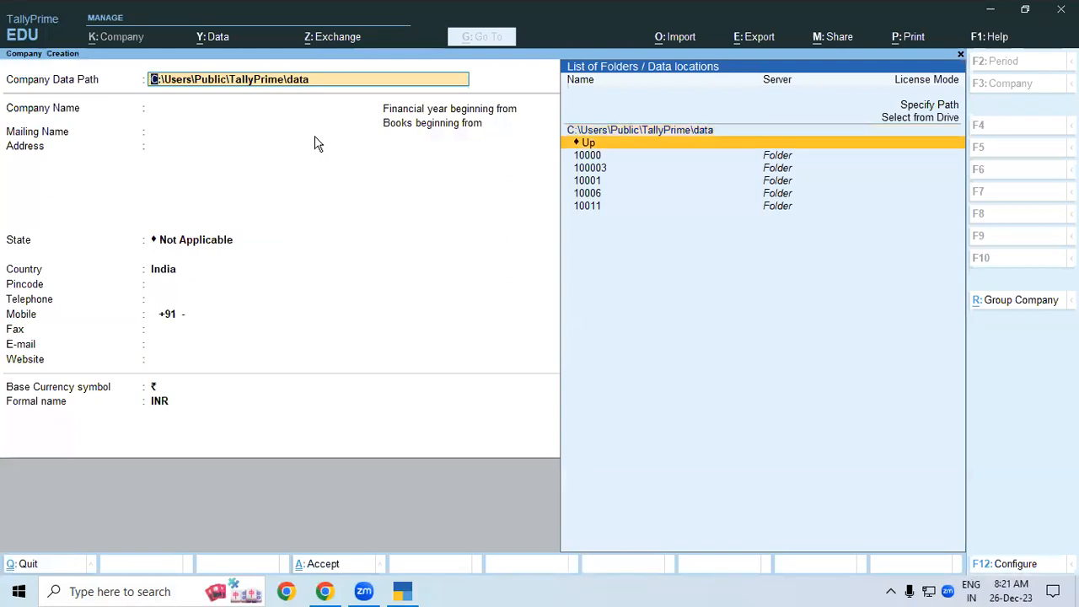
pyautogui.press('Return')
pyautogui.press('Return')
pyautogui.press('Return')
pyautogui.press('Return')
pyautogui.press('Return')
pyautogui.press('Down')
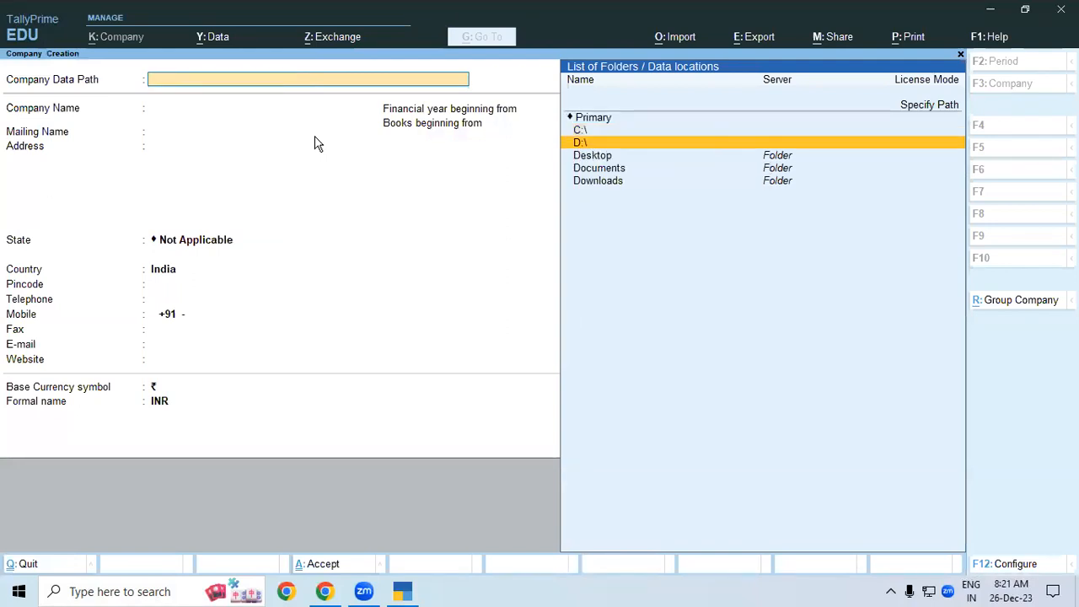
pyautogui.press('Return')
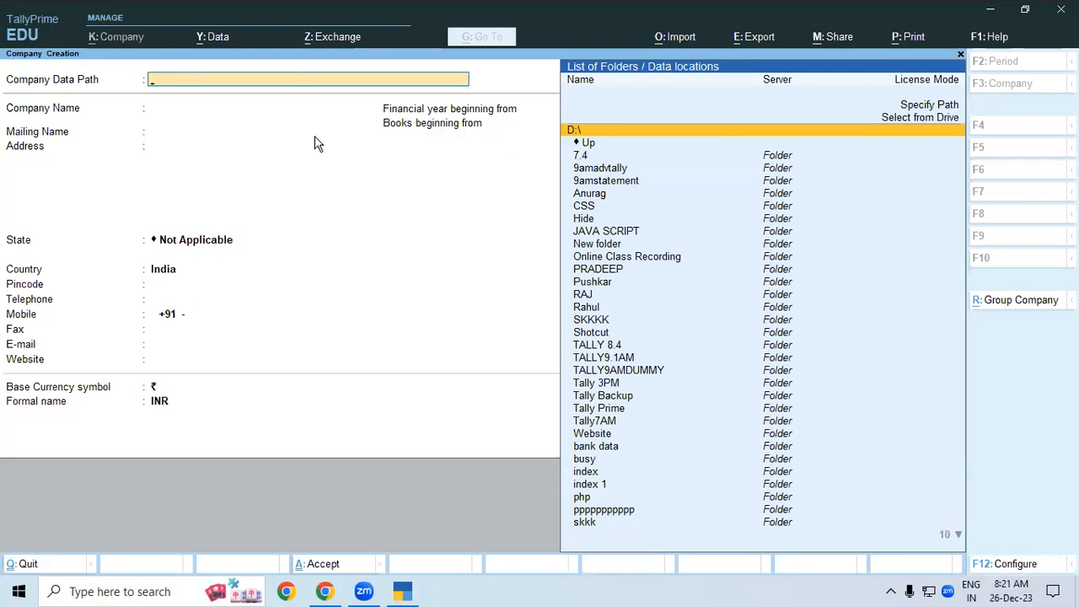
pyautogui.press('Down')
pyautogui.press('Down')
pyautogui.press('Down')
pyautogui.press('Down')
pyautogui.press('Down')
pyautogui.press('Down')
pyautogui.press('Down')
pyautogui.press('Down')
pyautogui.press('Down')
pyautogui.press('Down')
pyautogui.press('Down')
pyautogui.press('Down')
pyautogui.press('Down')
pyautogui.press('Down')
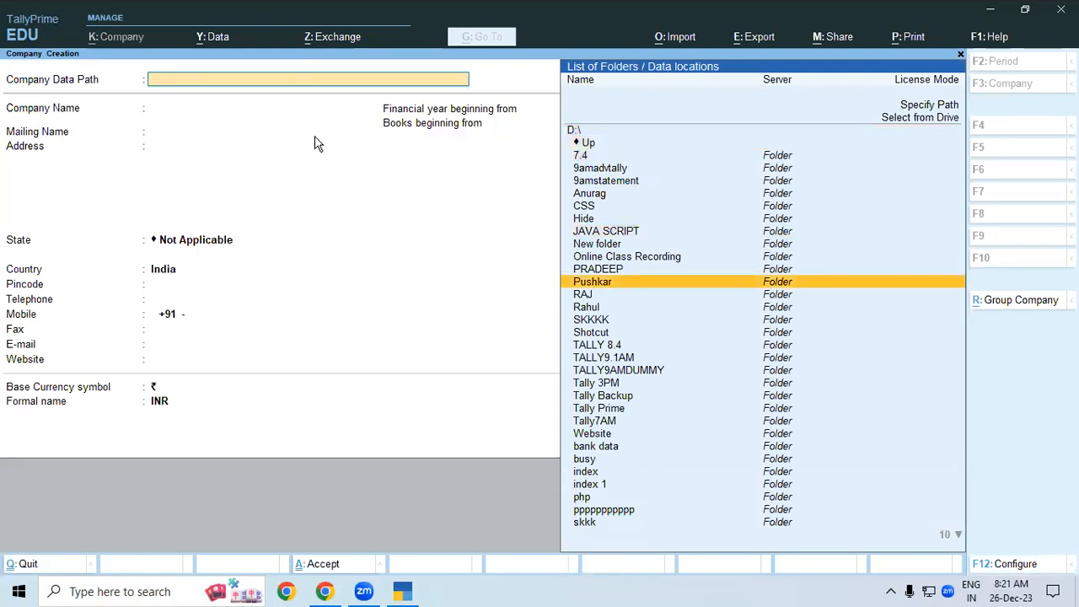
pyautogui.press('Down')
pyautogui.press('Down')
pyautogui.press('Down')
pyautogui.press('Return')
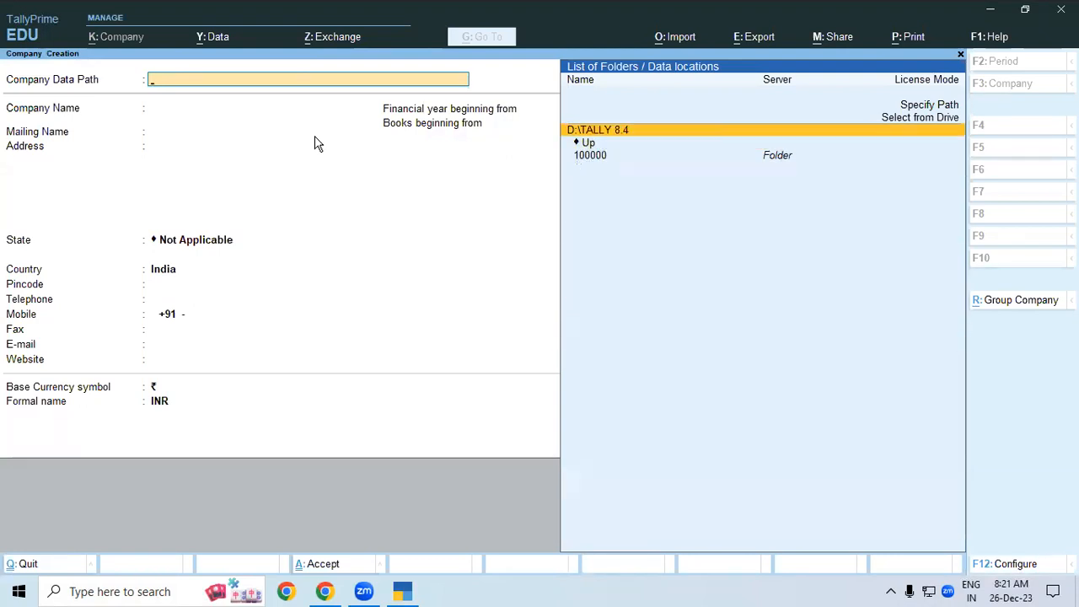
pyautogui.press('Return')
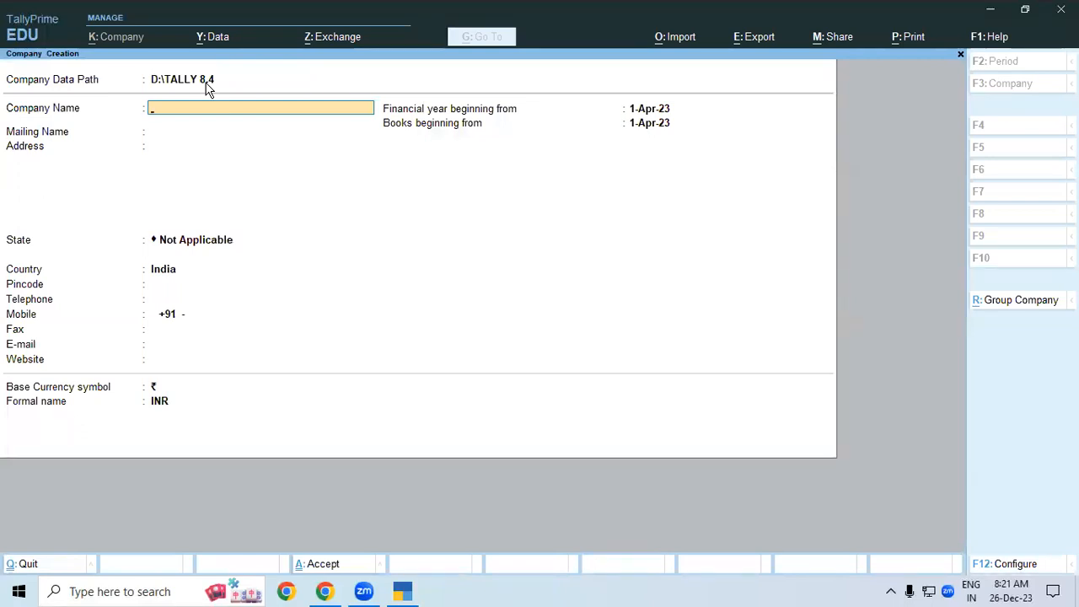
# - Enter Laxmi Builders as company and mailing name, with address Ramkola Kasia Road, Kushinagar
pyautogui.write('Laxmi Builders')
pyautogui.press('Return')
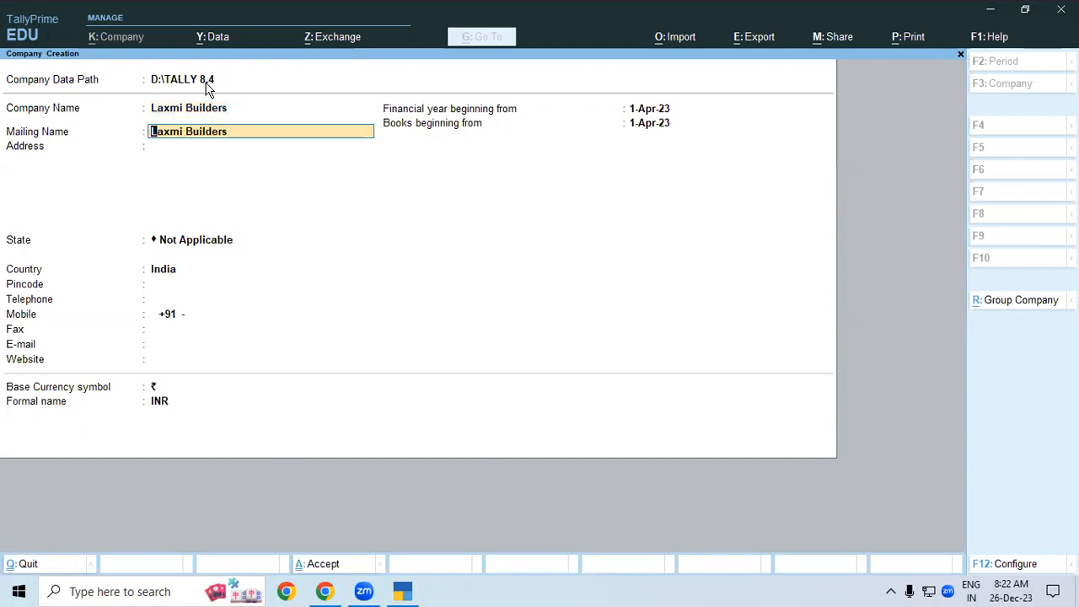
pyautogui.press('Return')
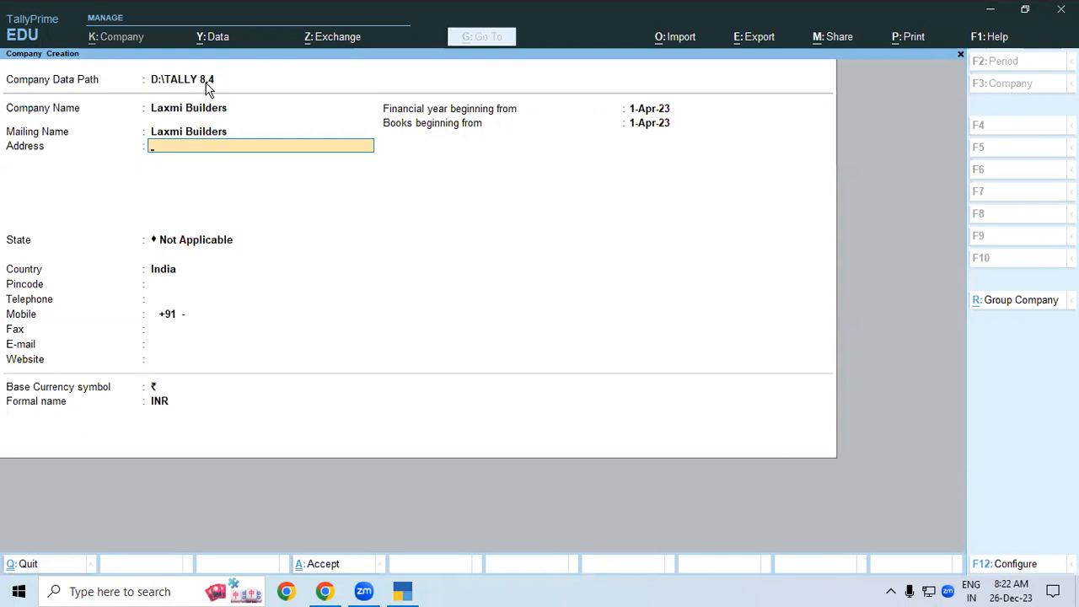
pyautogui.write('Ramkola Kasia Roa')
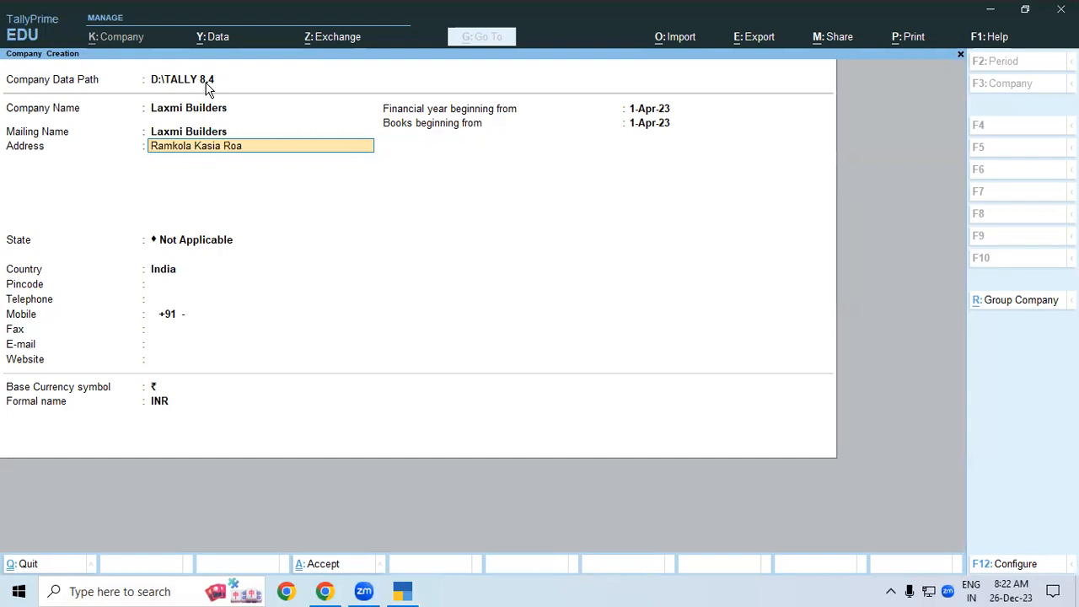
pyautogui.write('d')
pyautogui.press('Return')
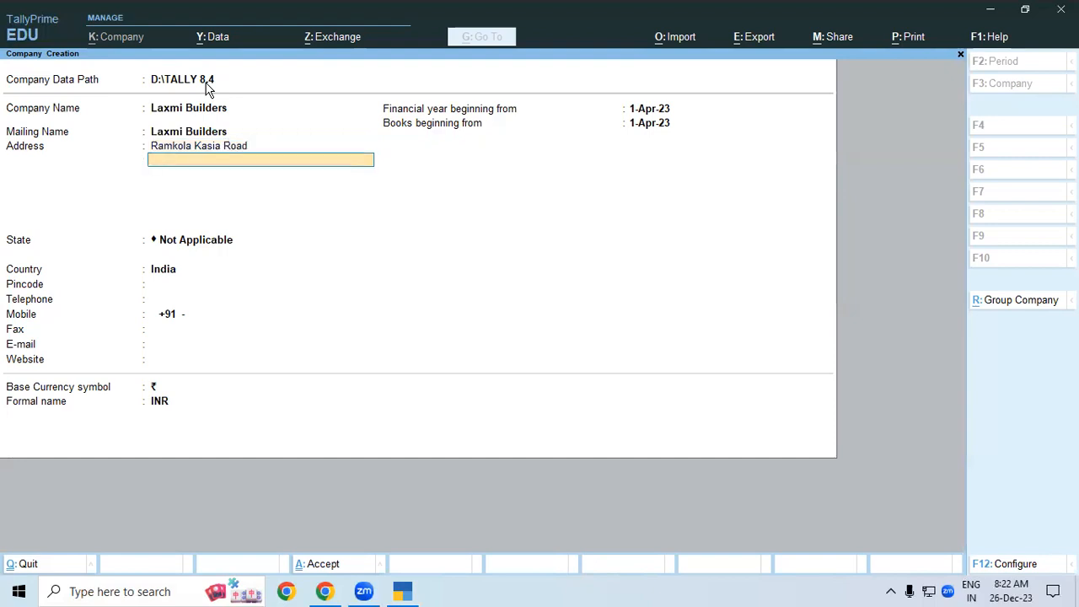
pyautogui.write('Kushinagar')
pyautogui.press('Return')
pyautogui.press('Return')
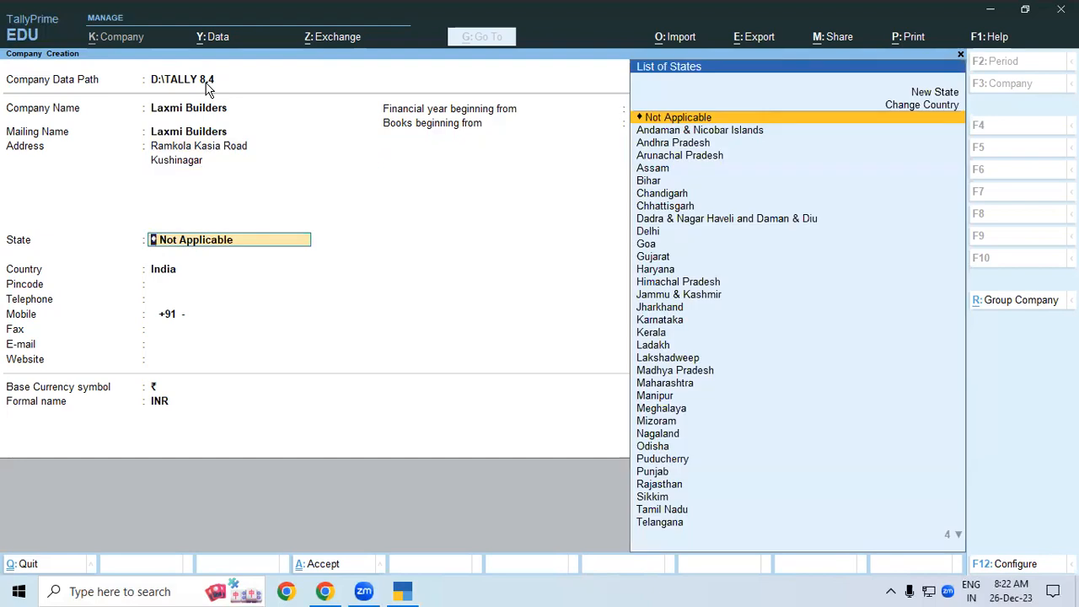
# - Choose Uttar Pradesh as the state, leave Pincode blank, and accept the company form
pyautogui.click(504, 592)
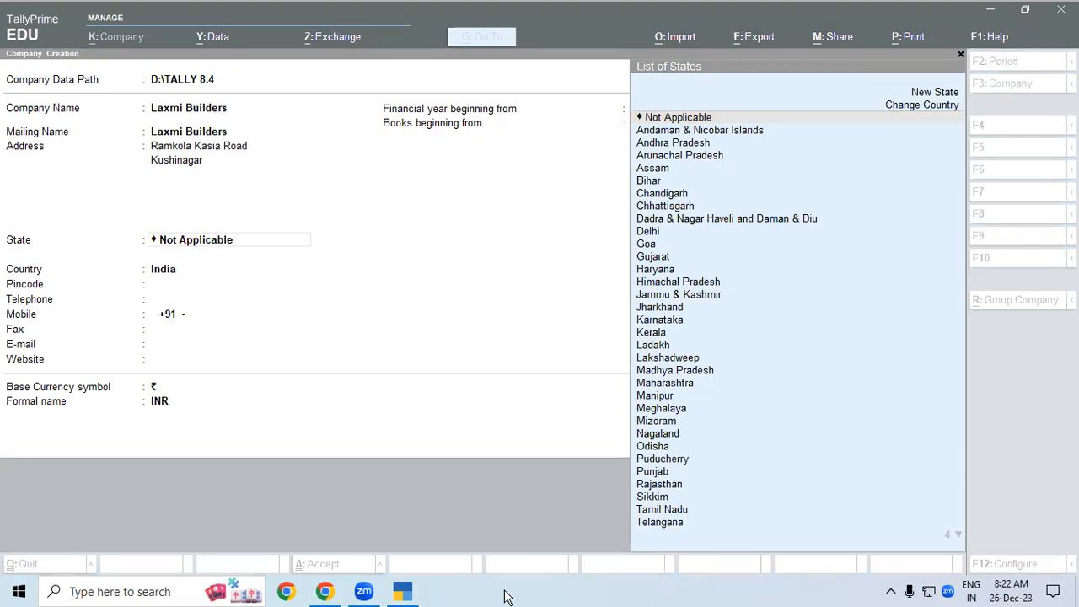
pyautogui.click(278, 244)
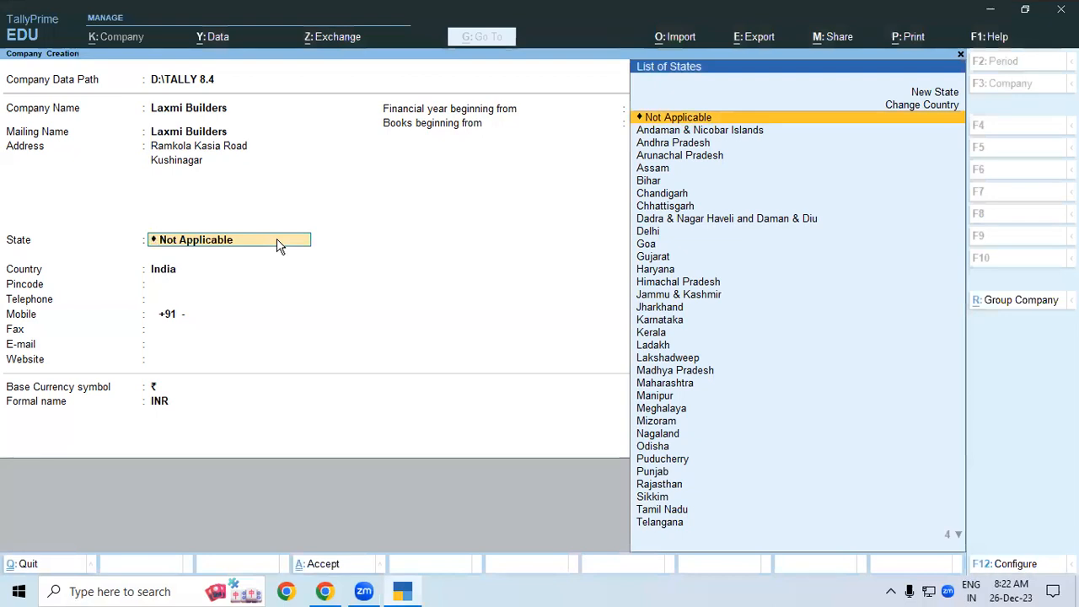
pyautogui.write('Ut')
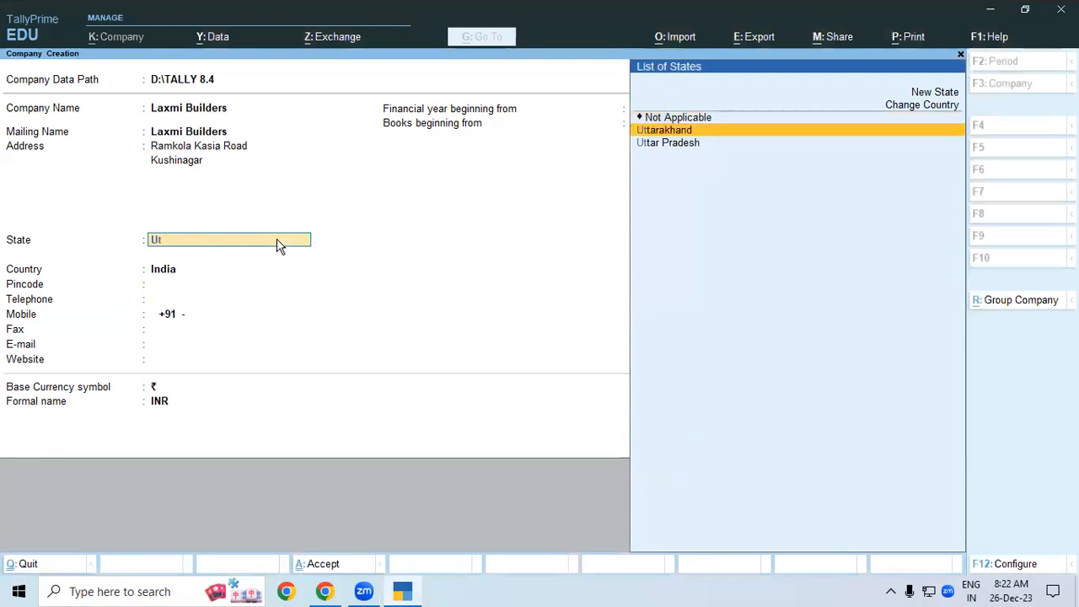
pyautogui.press('Down')
pyautogui.press('Return')
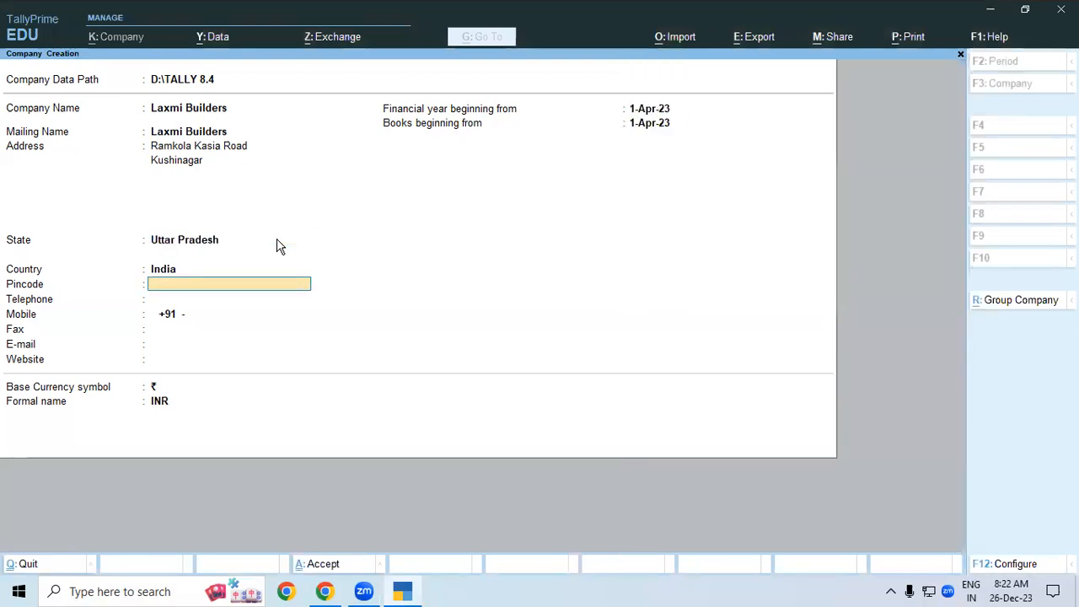
pyautogui.press('Return')
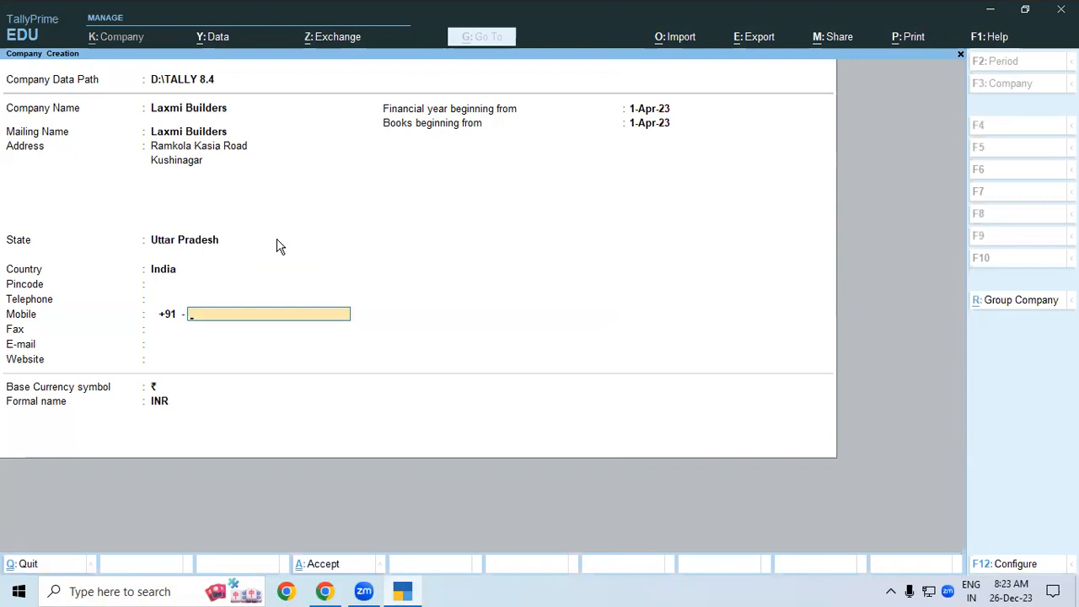
pyautogui.press('ctrl')
pyautogui.press('ctrl')
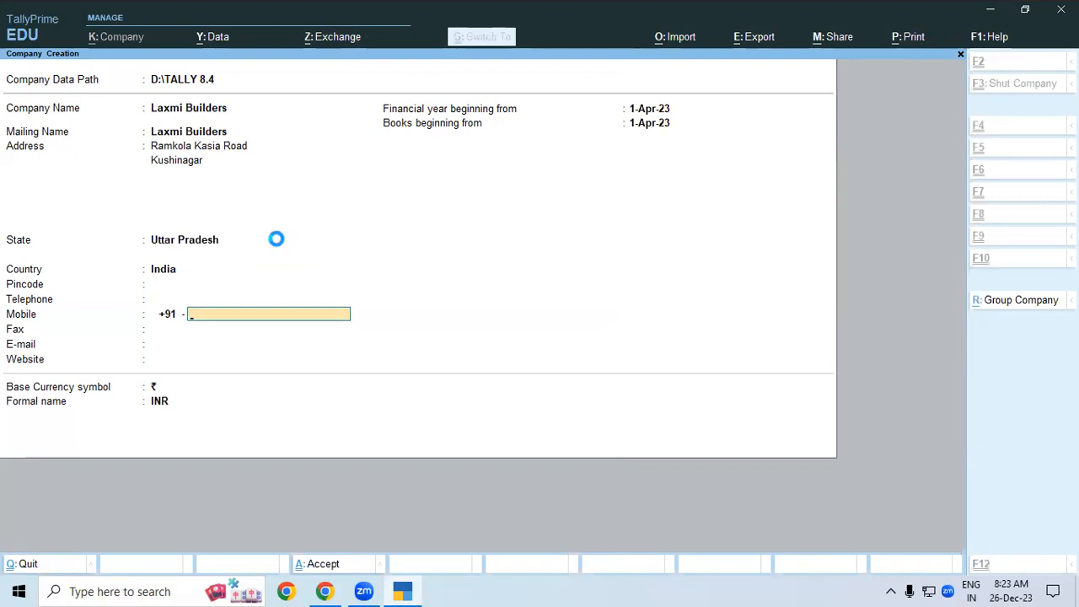
pyautogui.hotkey('ctrl', 'a')
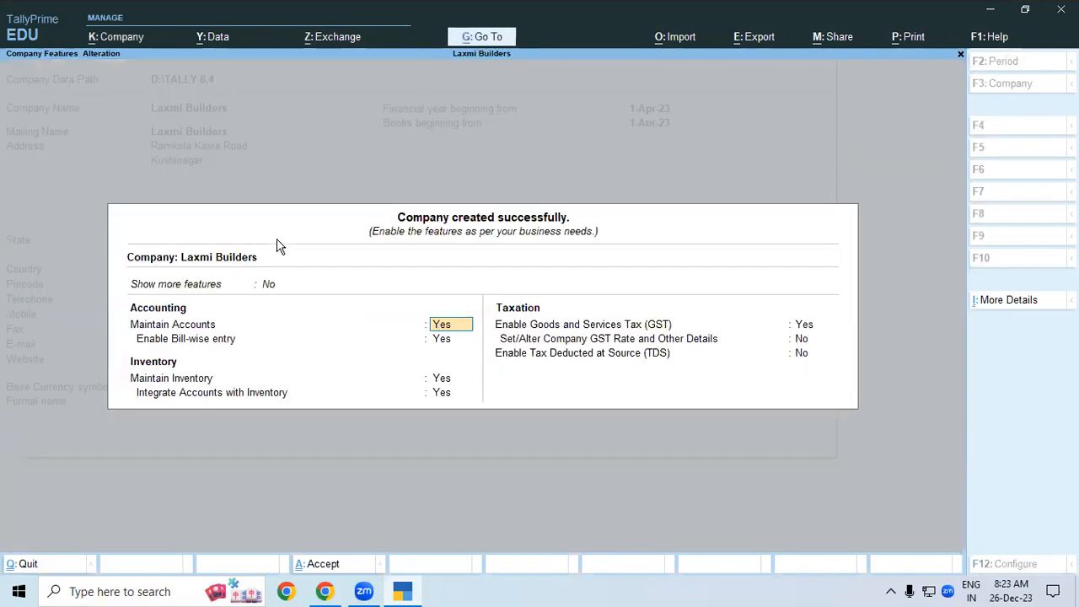
# - Accept the default company features and return to the Gateway of Tally for Laxmi Builders
pyautogui.hotkey('ctrl', 'a')
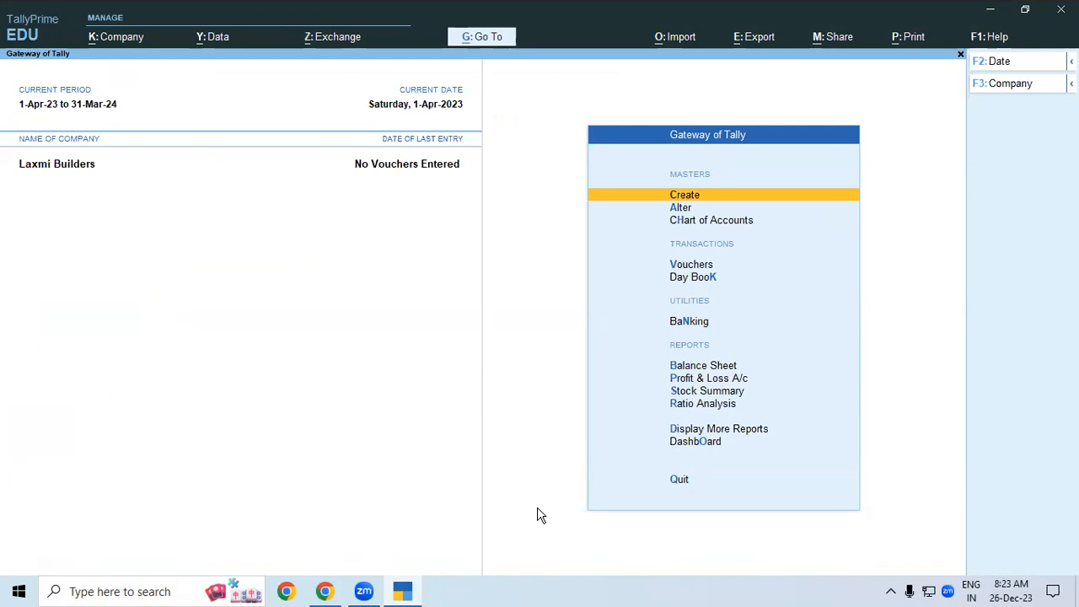
pyautogui.press('Return')
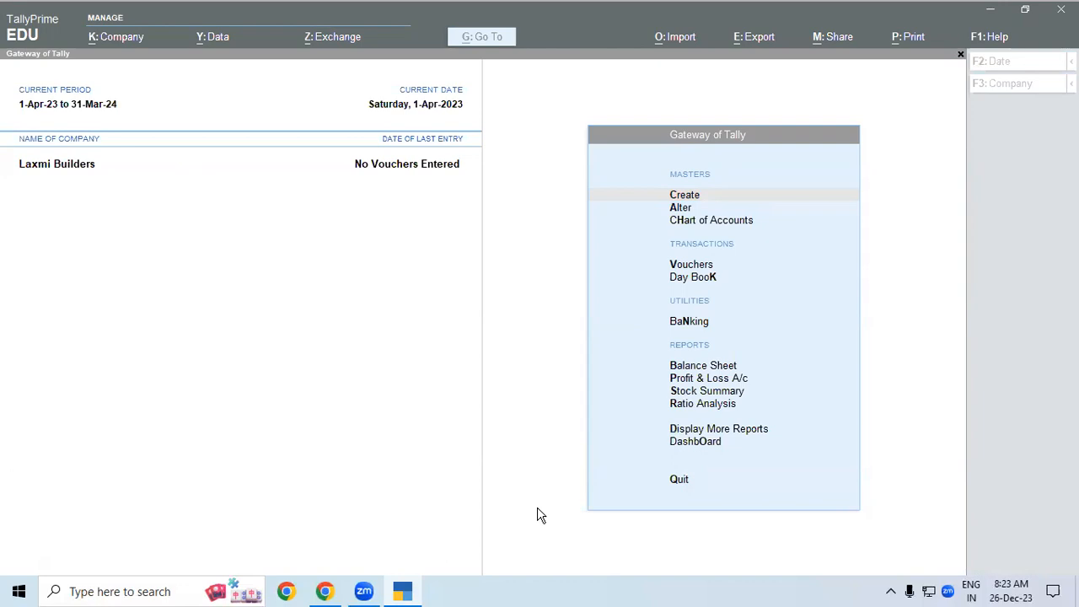
pyautogui.click(378, 252)
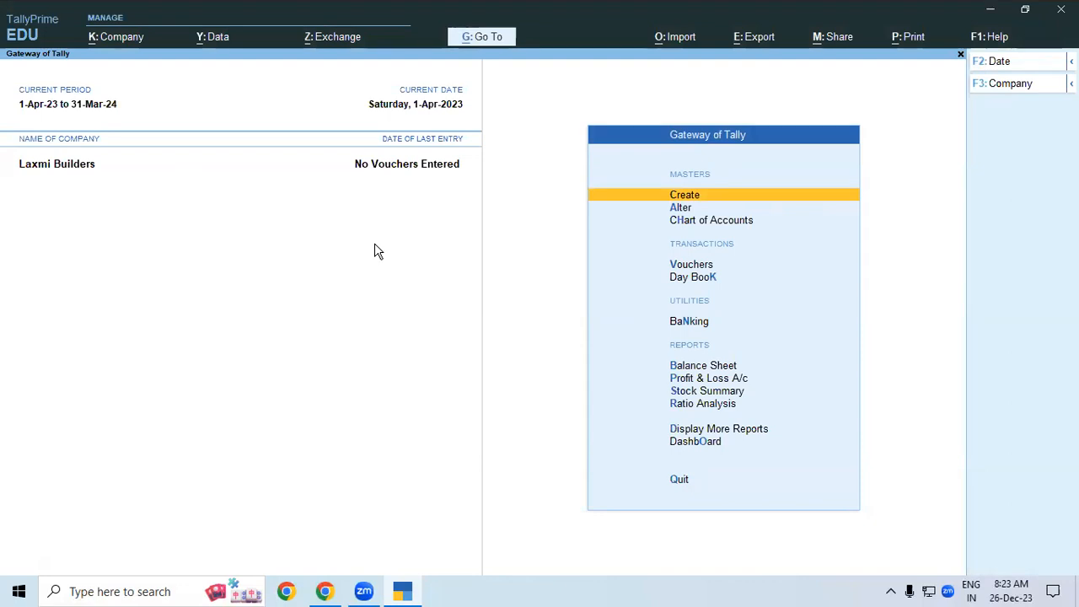
# - Open a new ledger from the masters list and name it Sbi Bank
pyautogui.press('Return')
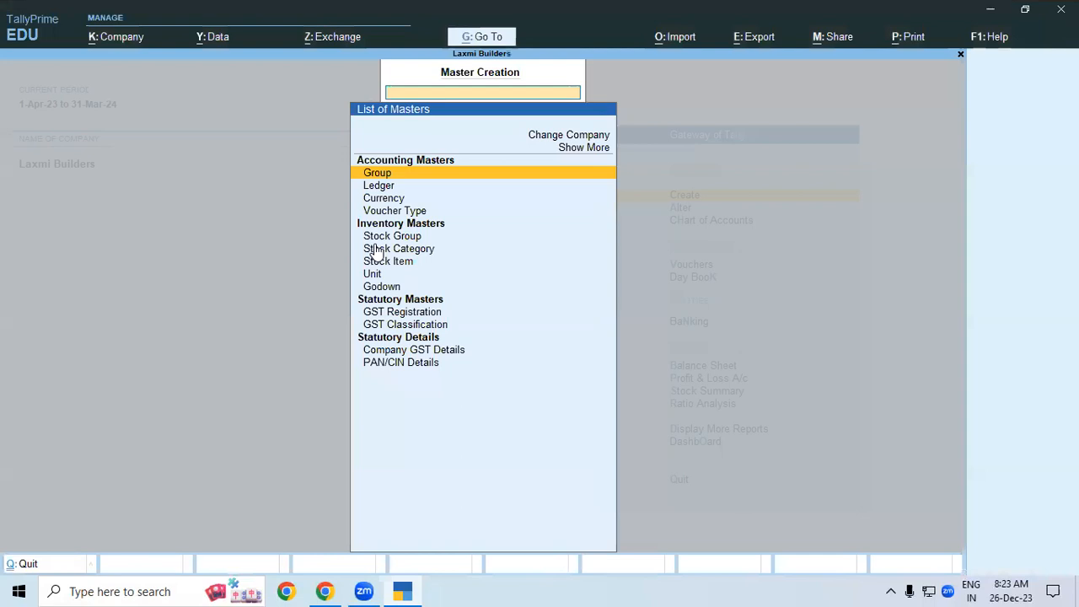
pyautogui.press('Down')
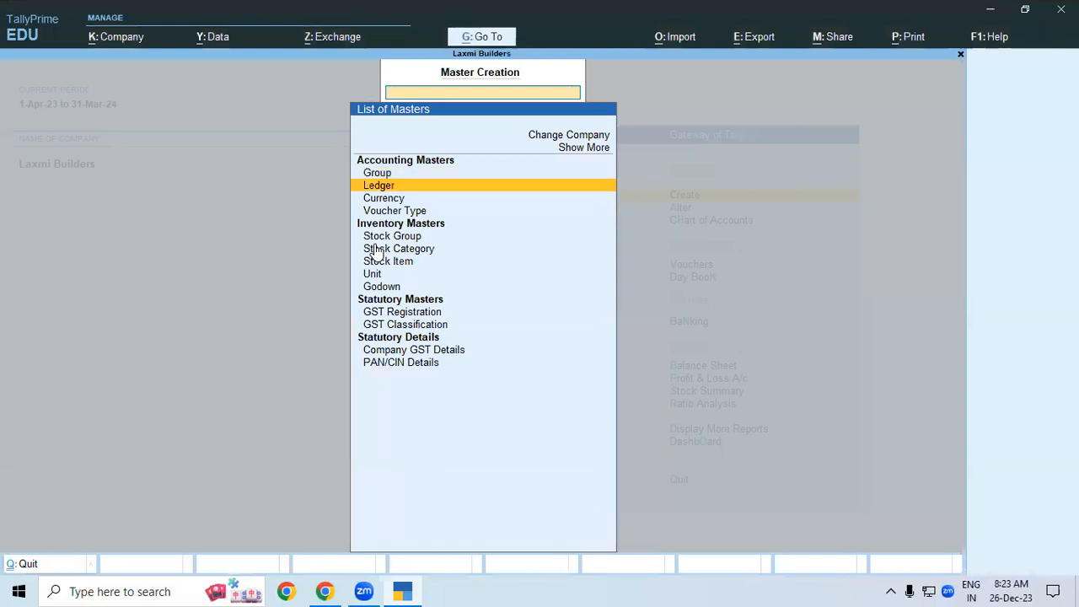
pyautogui.press('Return')
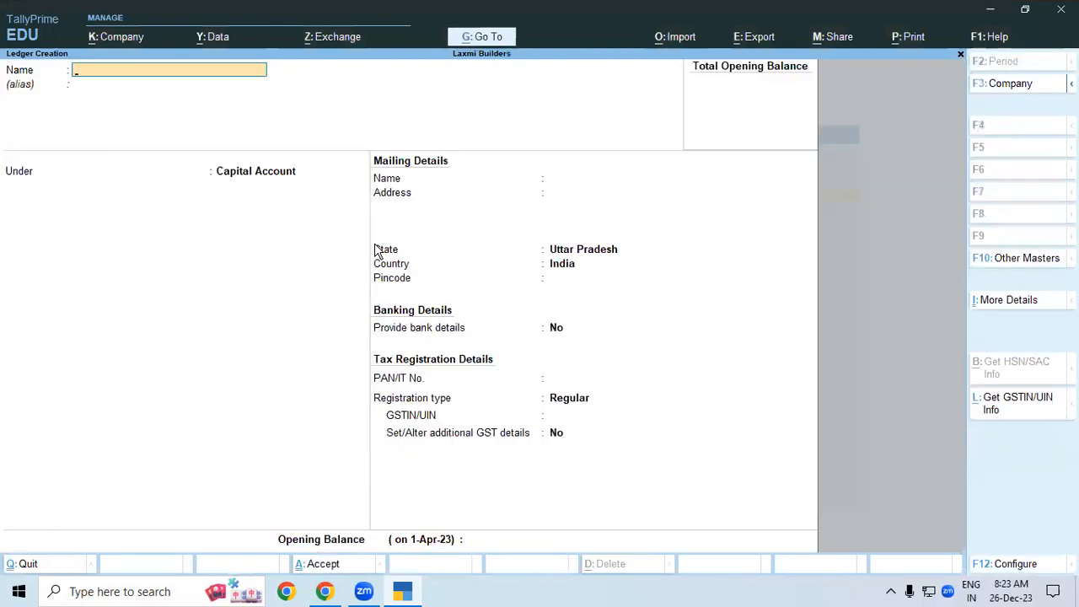
pyautogui.write('Sbi Bank')
pyautogui.press('Return')
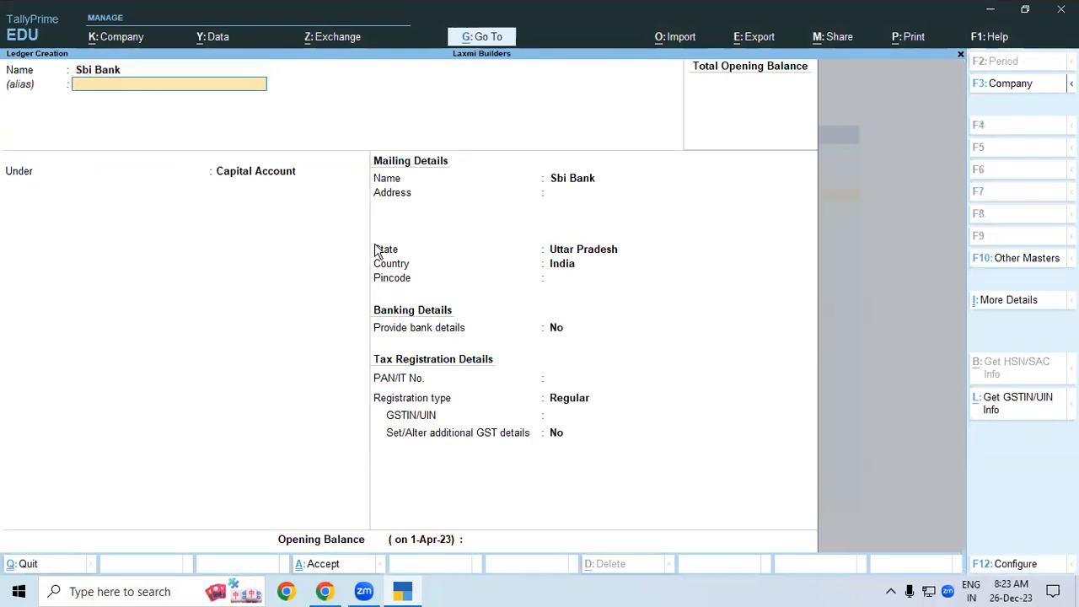
pyautogui.press('Return')
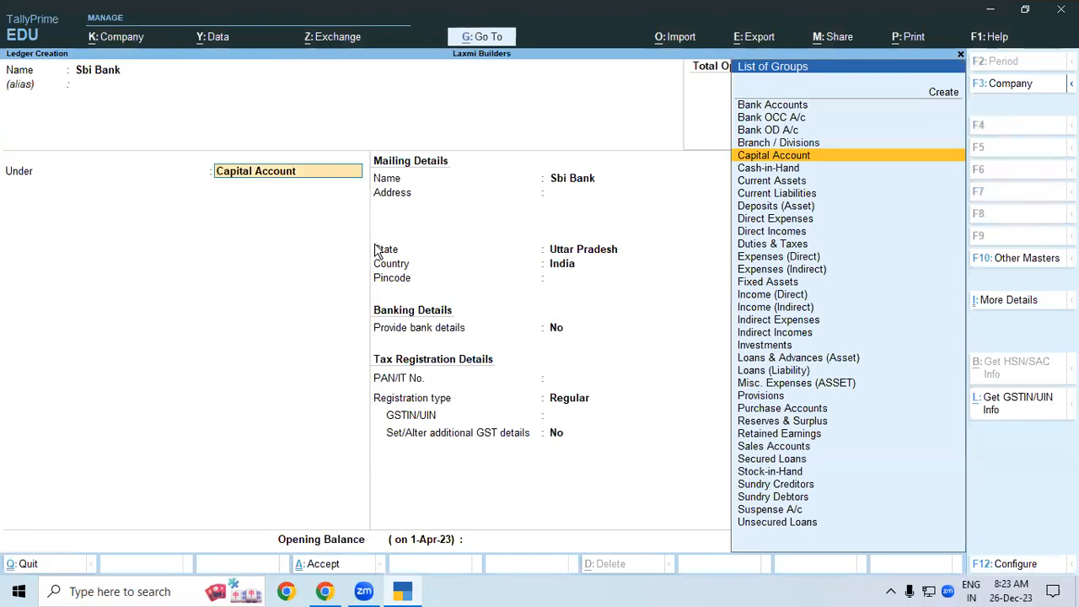
# - Place Sbi Bank under Bank OD A/c with a 10,00,000 overdraft limit
pyautogui.write('Od')
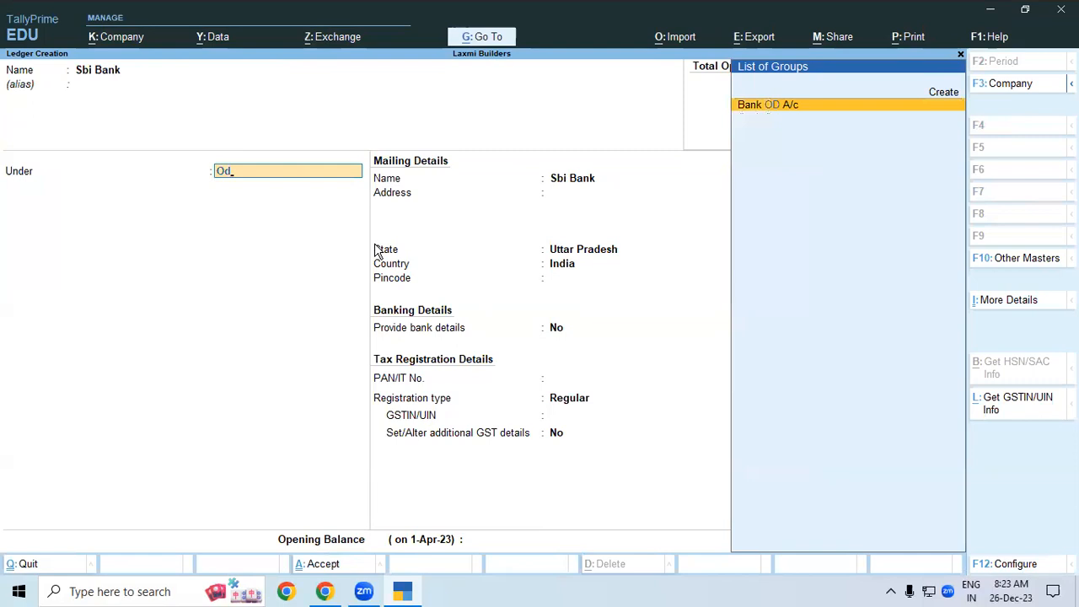
pyautogui.press('Return')
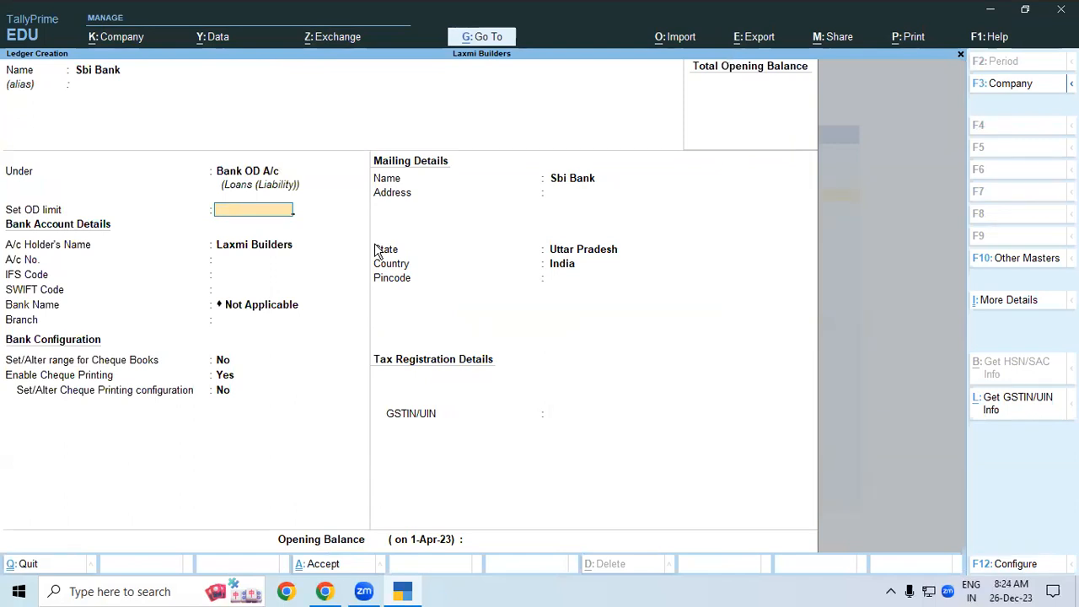
pyautogui.write('000000')
pyautogui.press('Return')
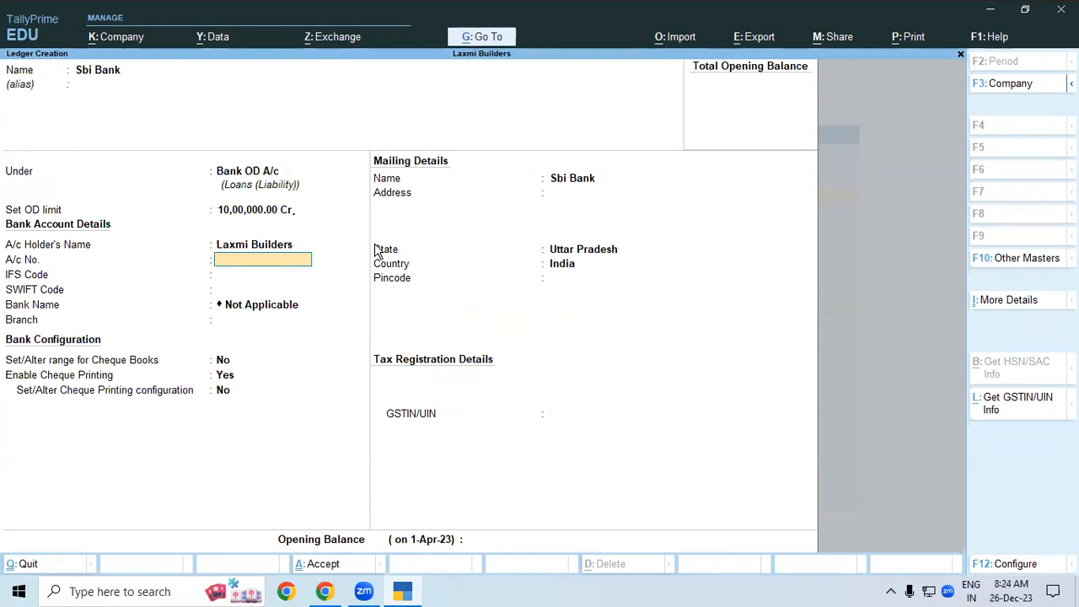
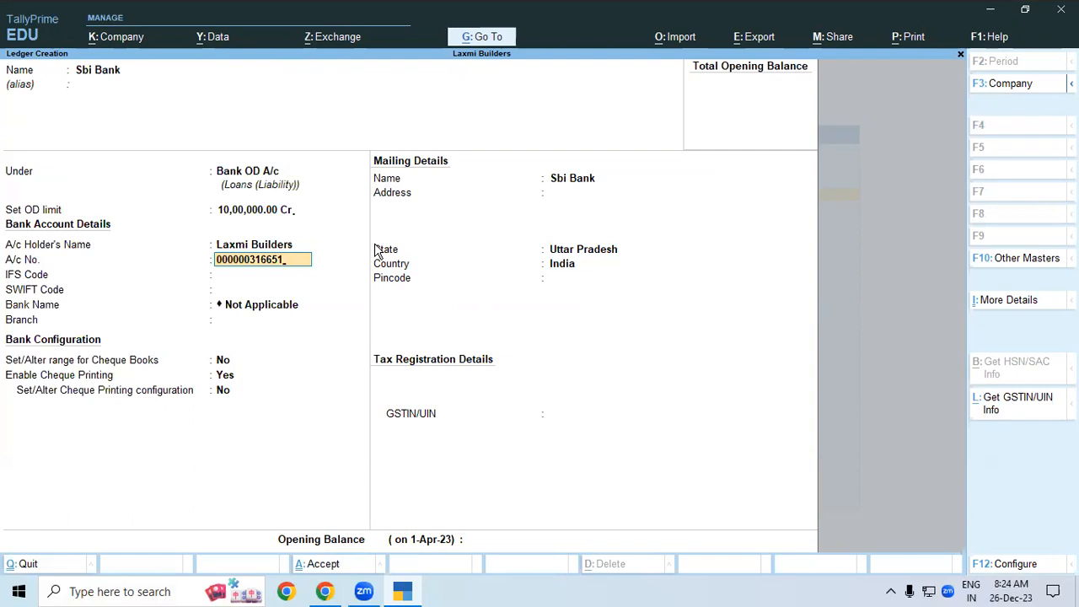
# - Enter and correct the bank account number for the Sbi Bank ledger
pyautogui.press('Return')
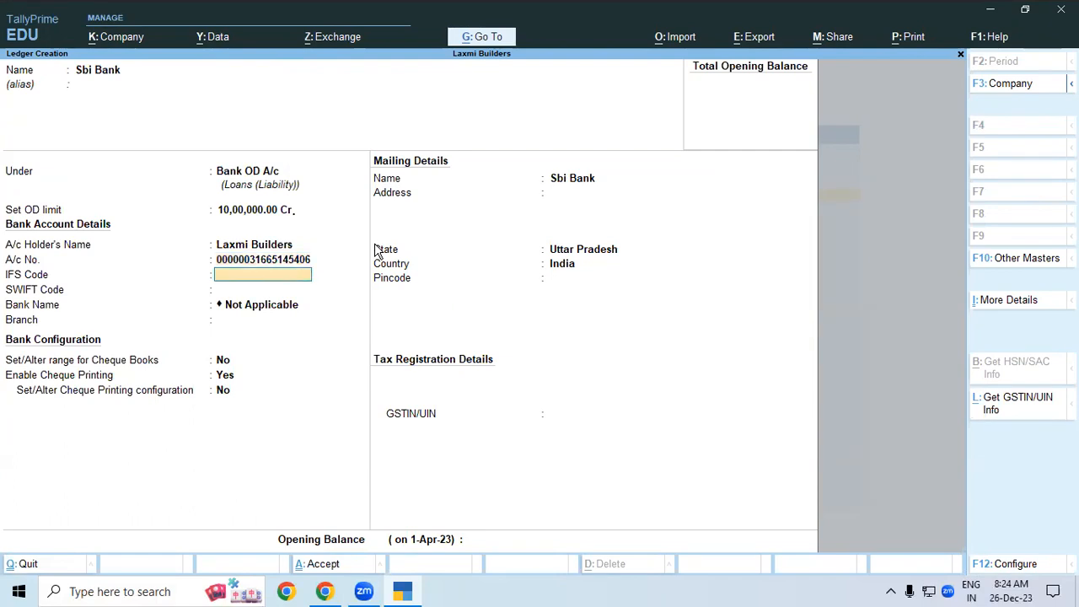
pyautogui.press('BackSpace')
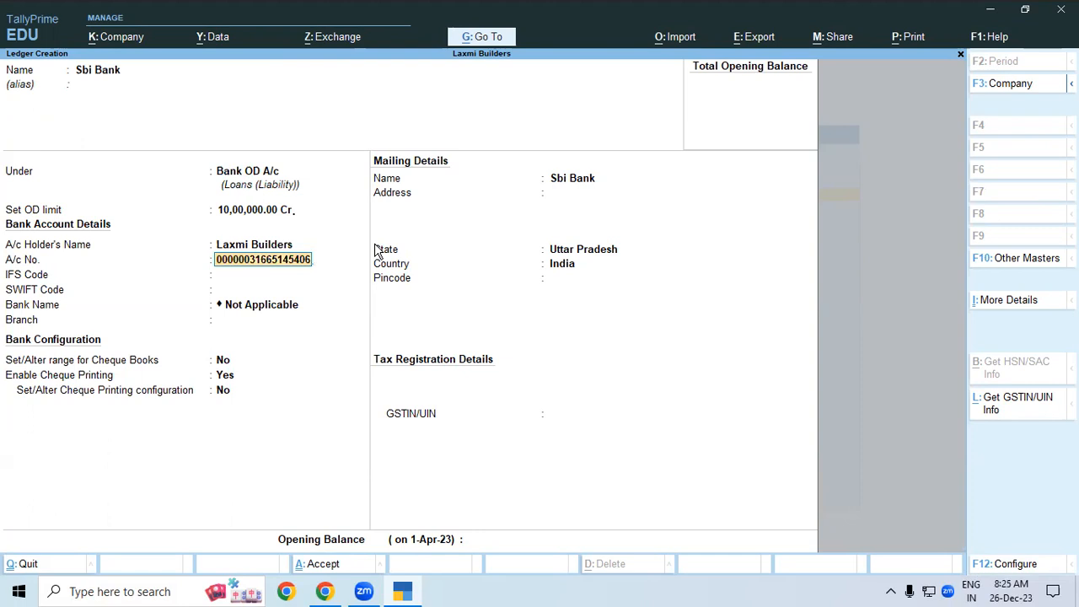
pyautogui.press('BackSpace')
pyautogui.press('BackSpace')
pyautogui.press('BackSpace')
pyautogui.press('BackSpace')
pyautogui.press('Return')
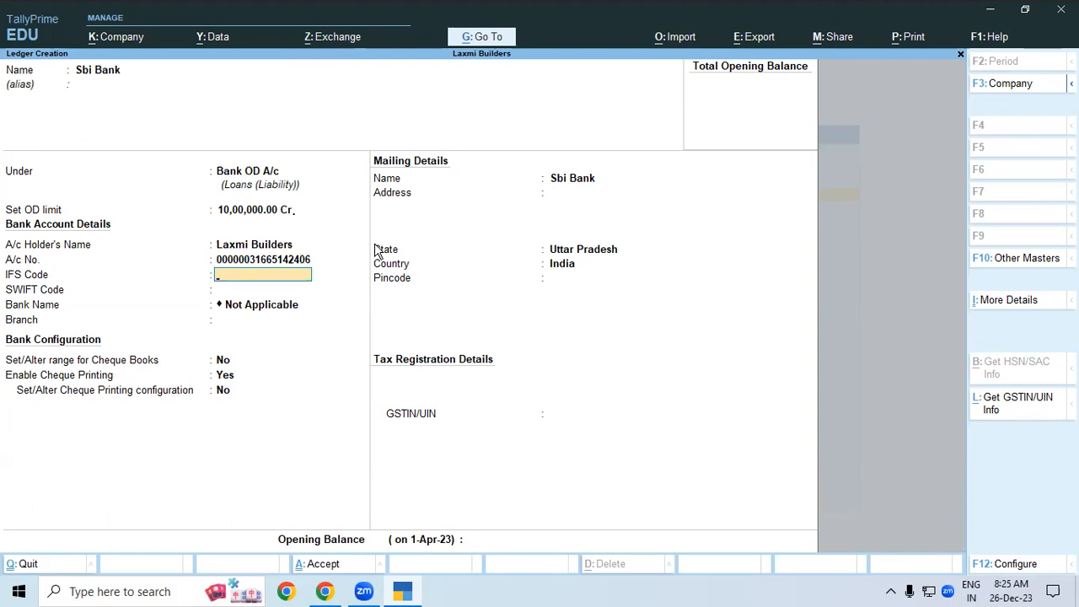
pyautogui.press('Return')
pyautogui.press('Return')
pyautogui.press('Return')
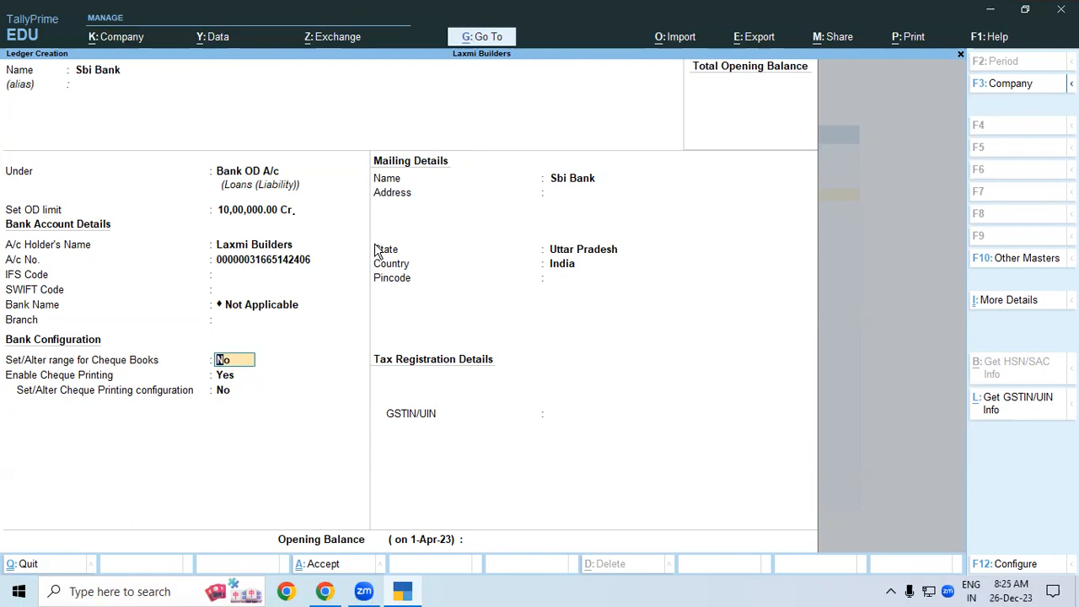
pyautogui.press('Up')
pyautogui.press('Up')
pyautogui.press('Up')
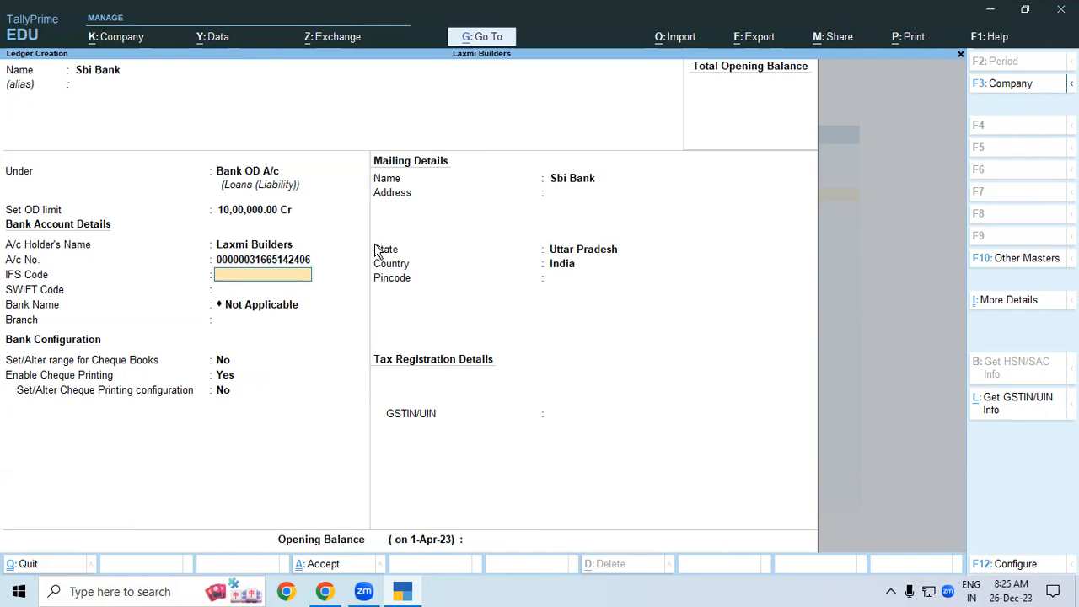
pyautogui.press('Return')
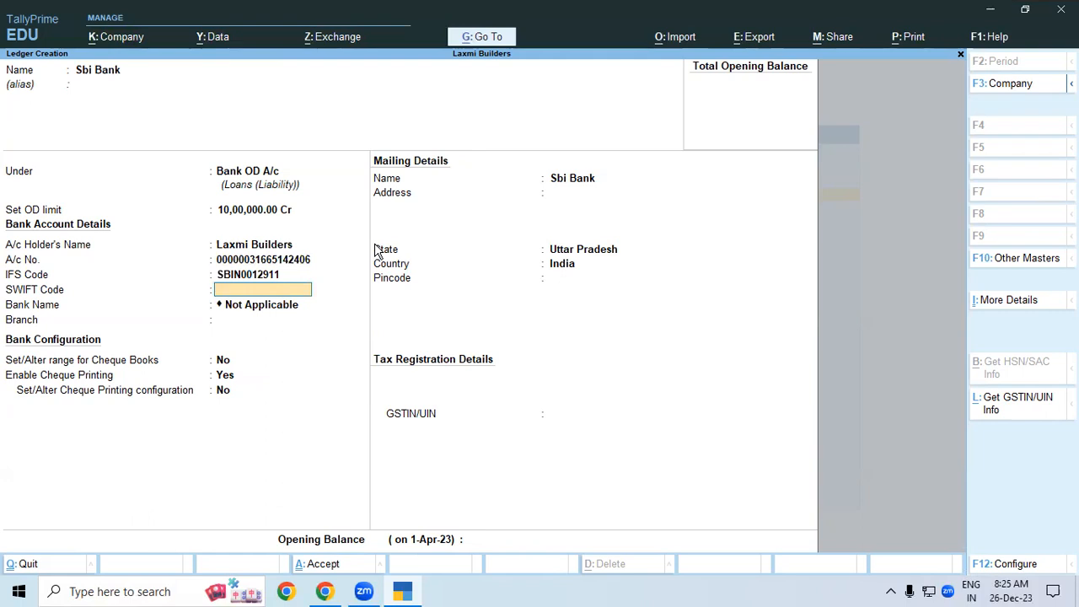
pyautogui.press('Return')
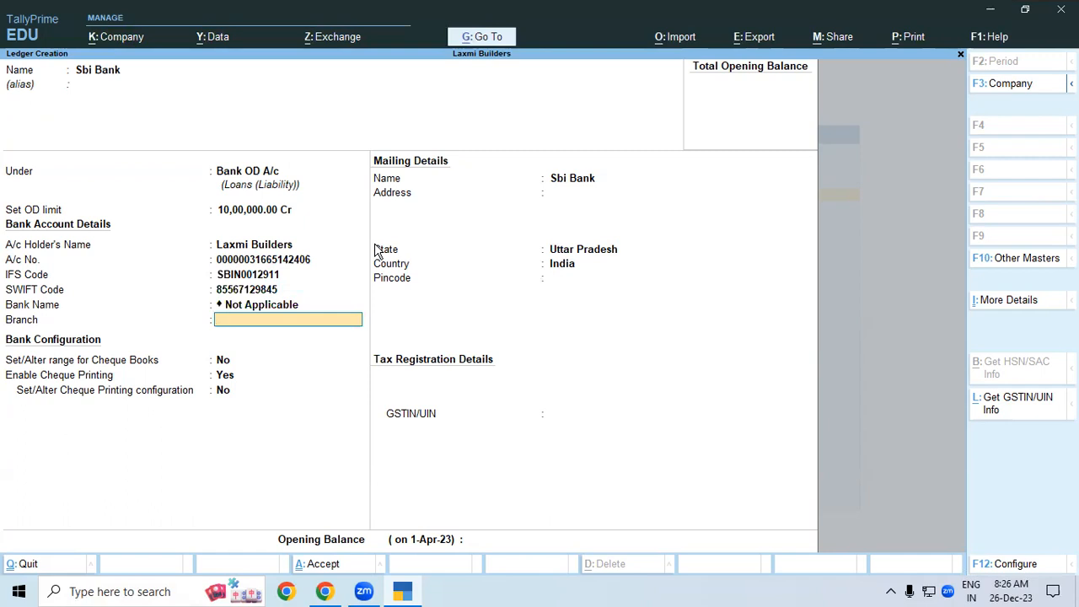
pyautogui.press('BackSpace')
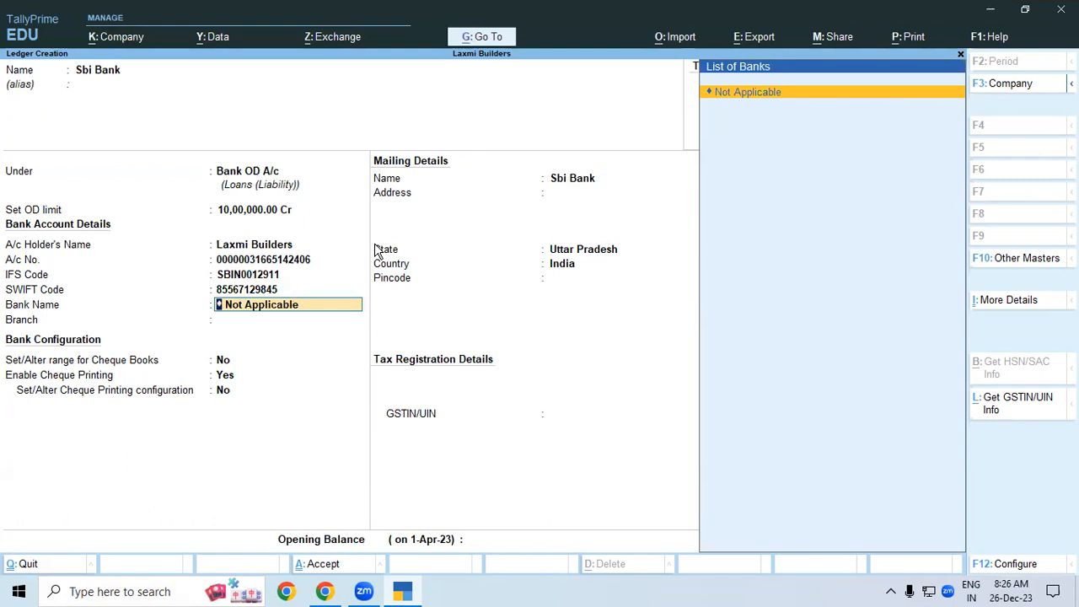
pyautogui.press('BackSpace')
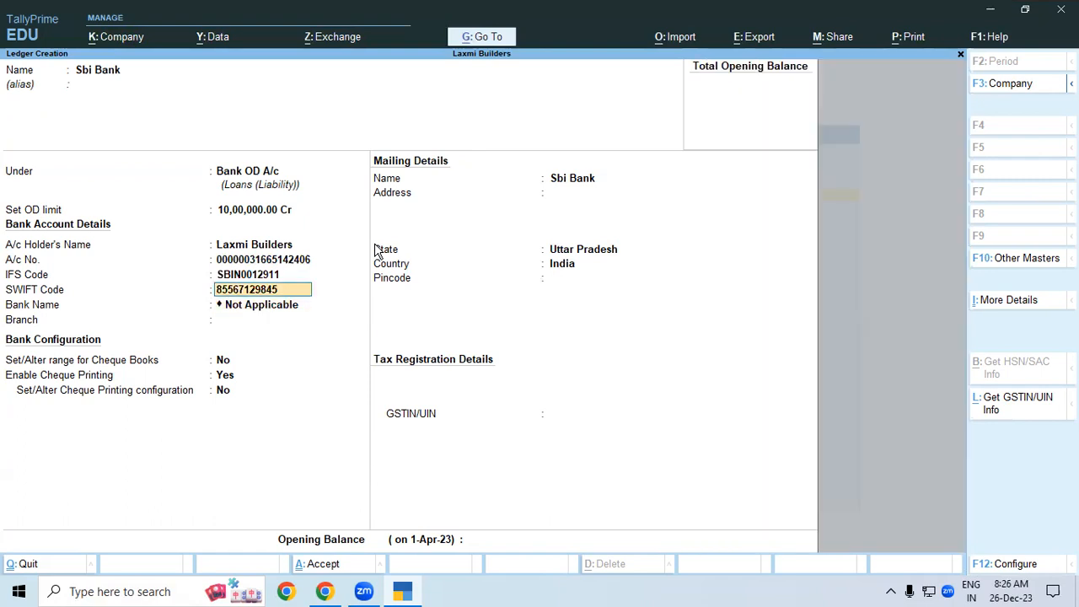
pyautogui.press('BackSpace')
pyautogui.press('Return')
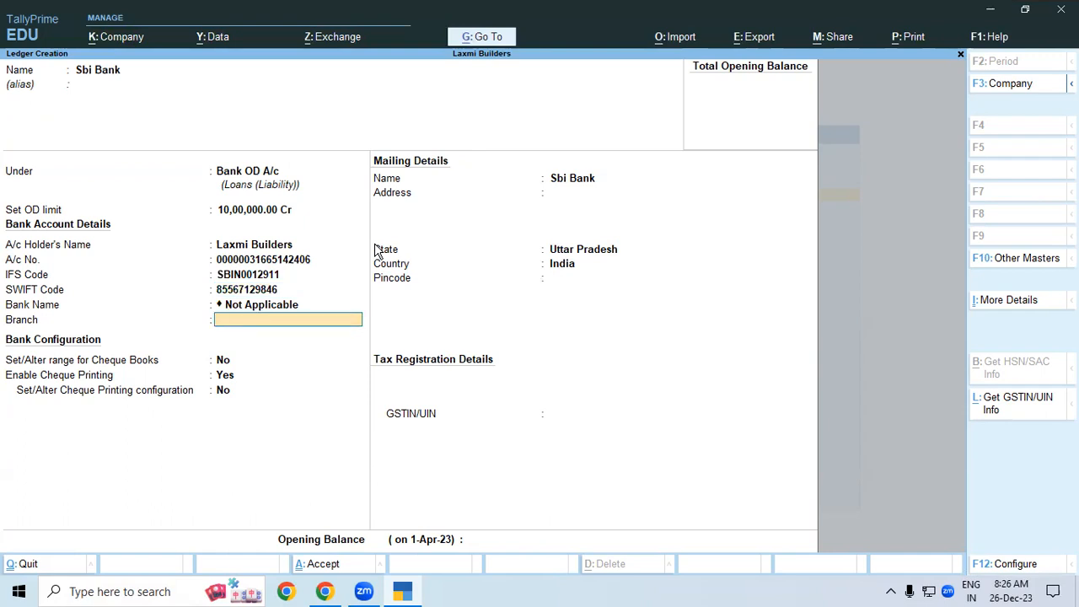
# - Set the branch to Ramkola, keep Bank Name as Not Applicable, and save the ledger
pyautogui.write('Ramk')
pyautogui.write('a')
pyautogui.press('Return')
pyautogui.press('Return')
pyautogui.press('Return')
pyautogui.press('Return')
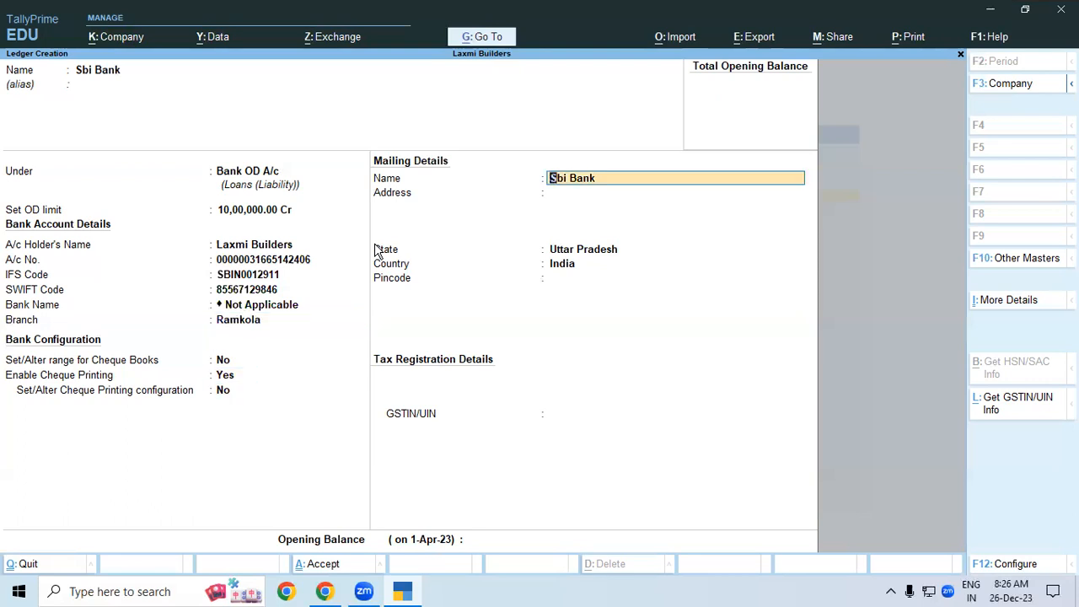
pyautogui.press('Return')
pyautogui.press('ctrl')
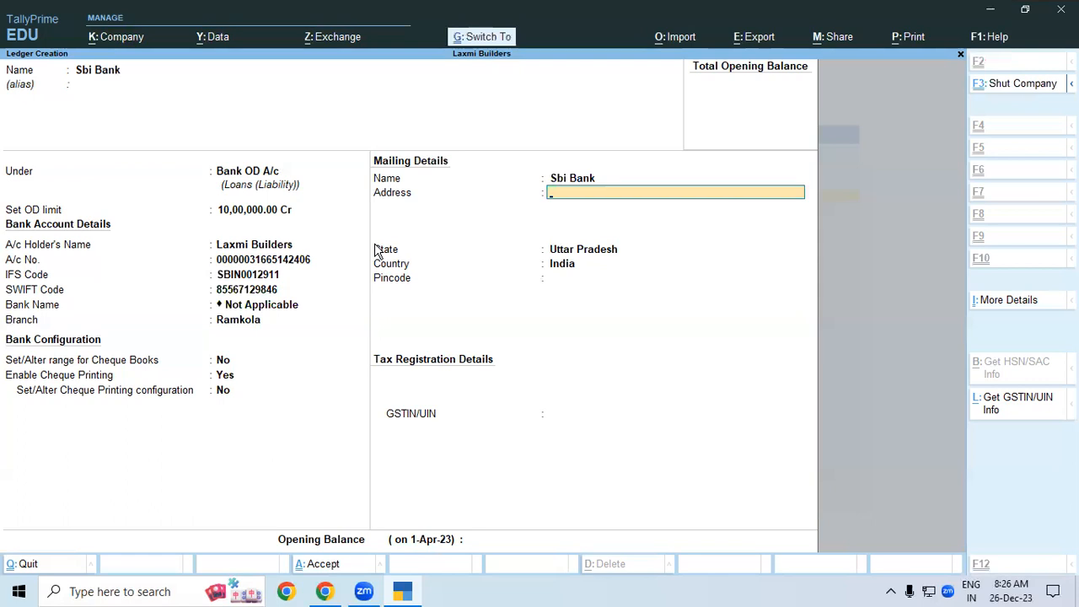
pyautogui.click(375, 243)
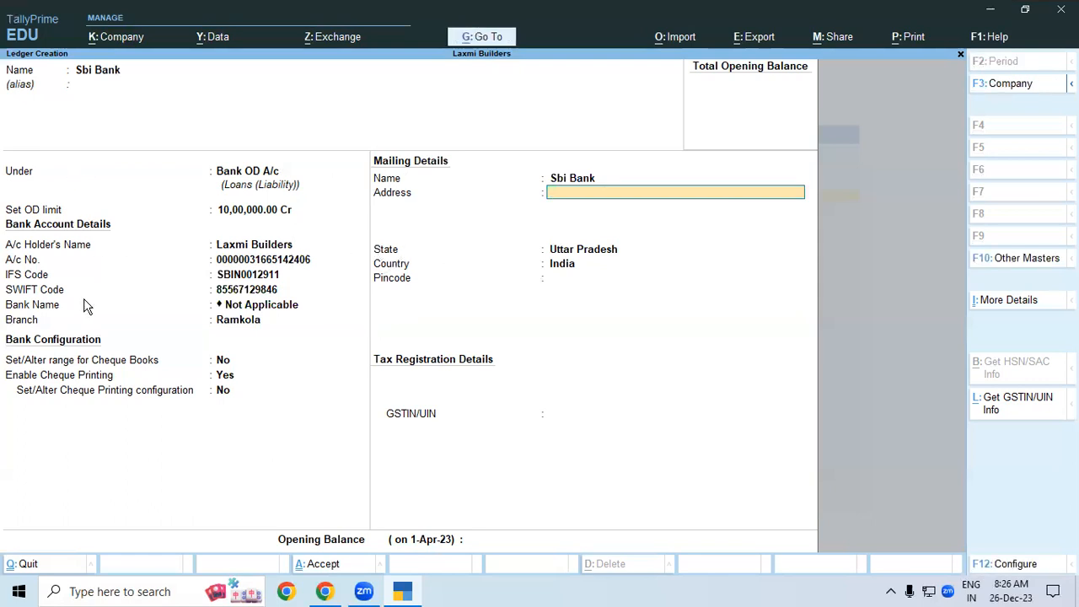
pyautogui.click(107, 365)
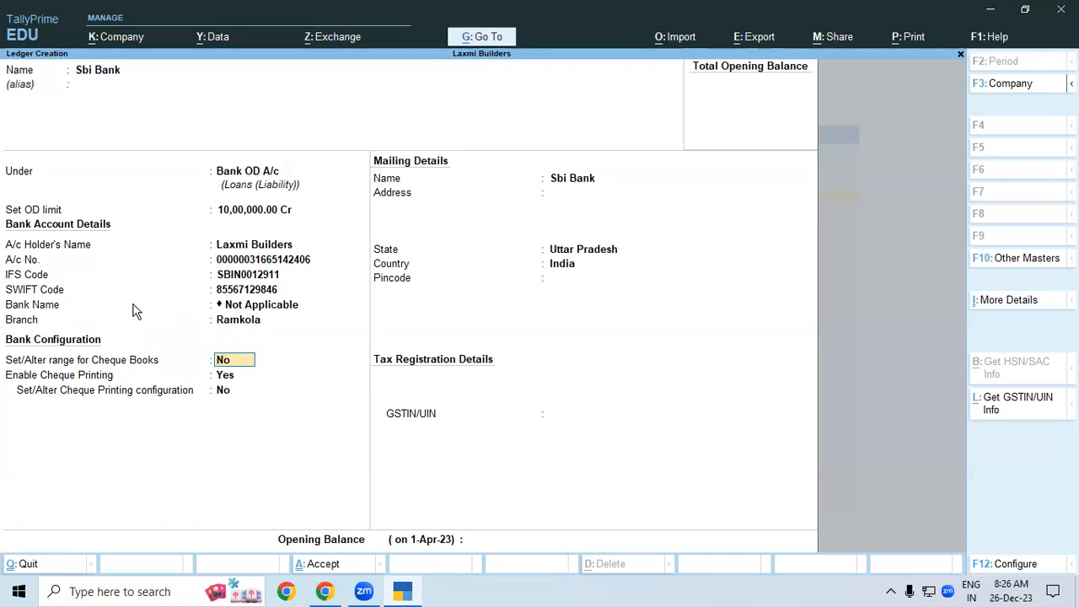
pyautogui.click(59, 309)
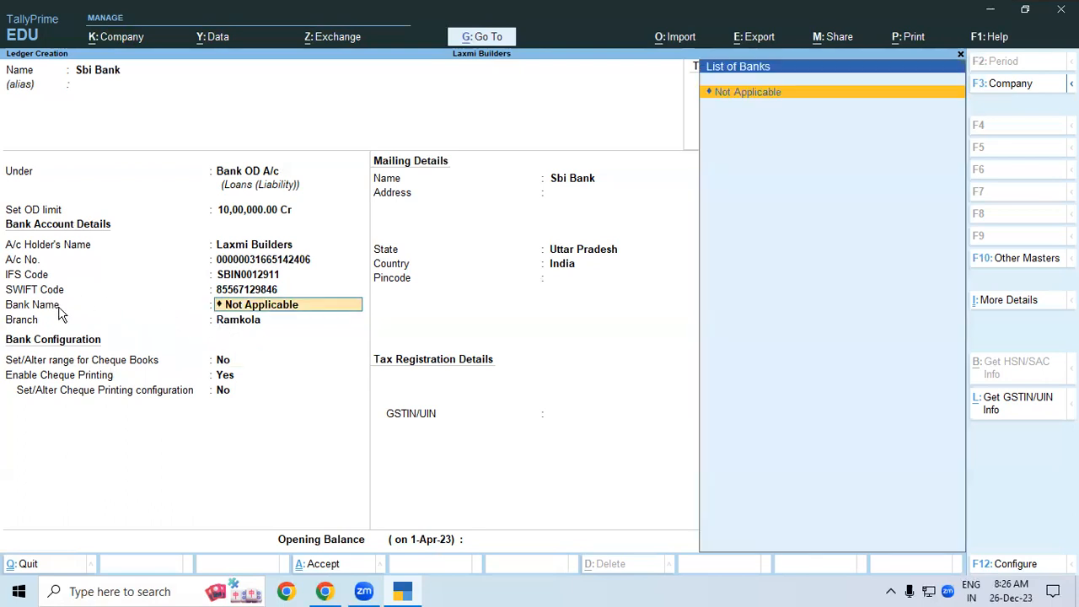
pyautogui.press('Return')
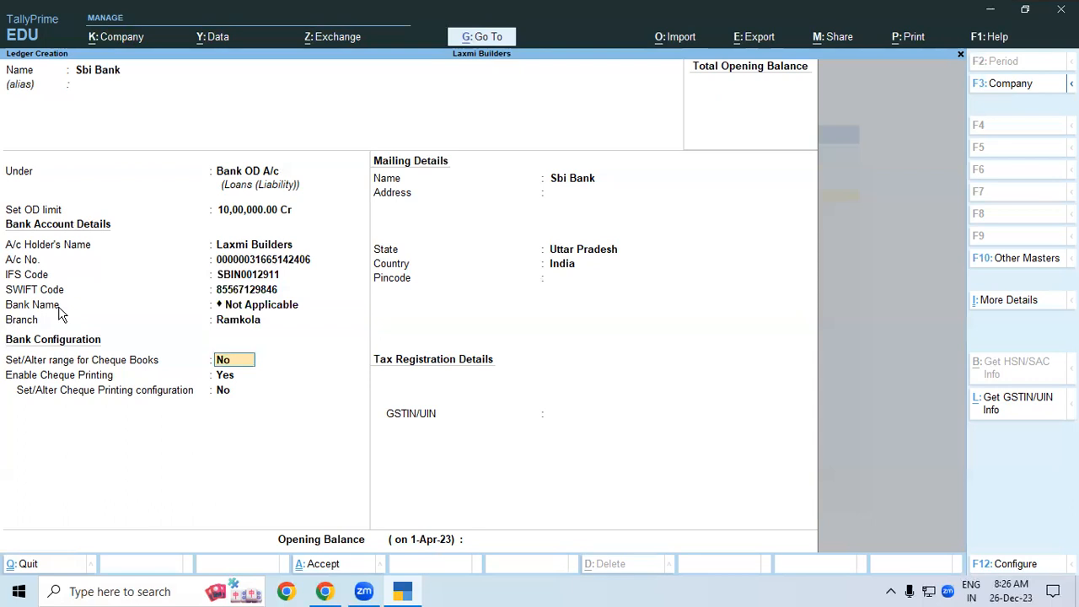
pyautogui.press('Up')
pyautogui.press('Up')
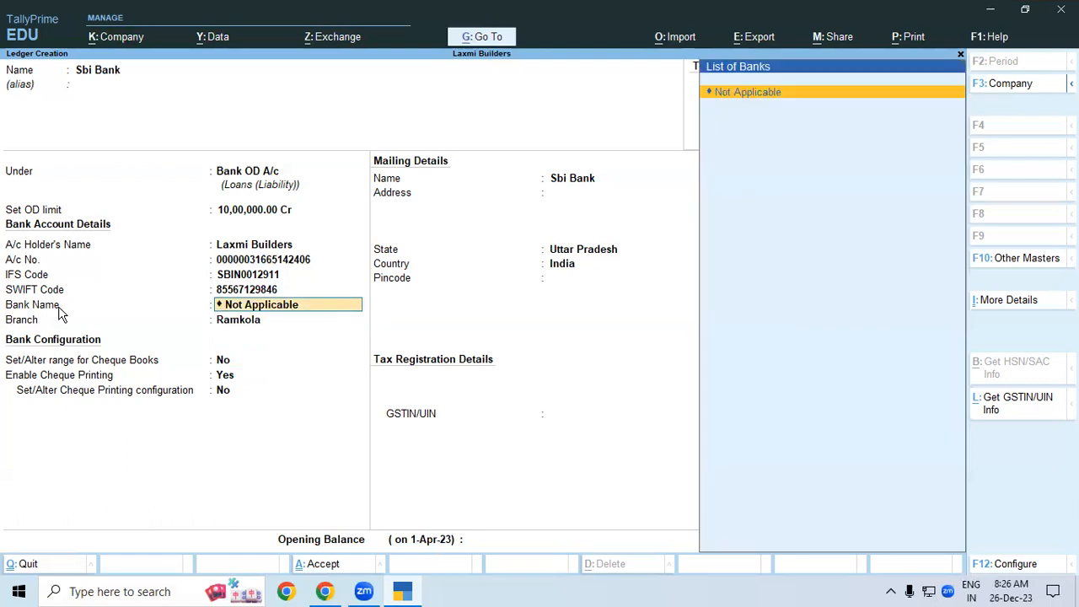
pyautogui.press('Return')
pyautogui.press('Return')
pyautogui.press('Return')
pyautogui.press('Return')
pyautogui.press('Return')
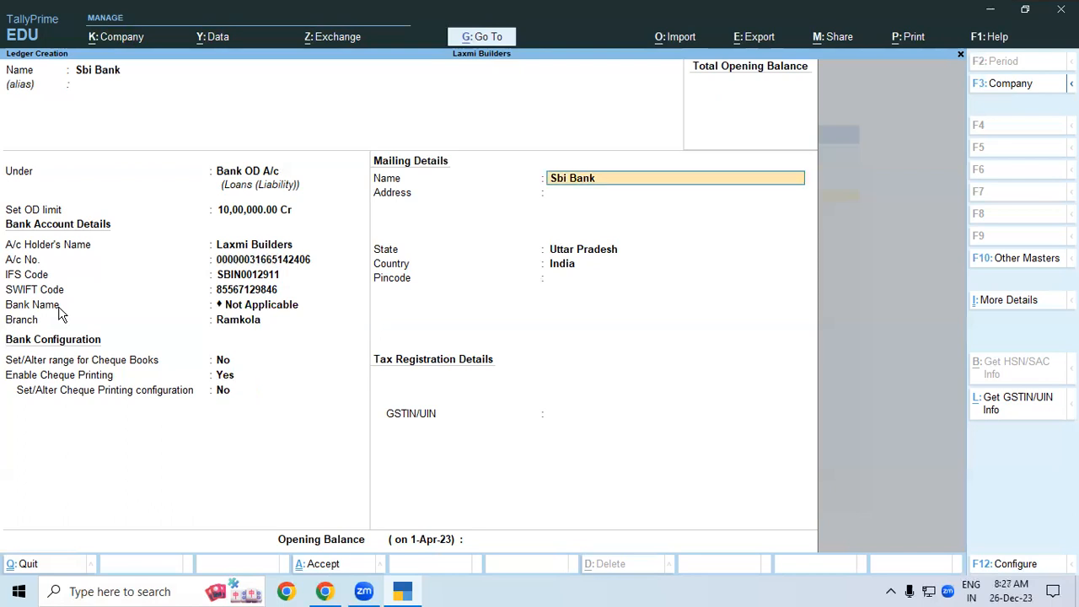
pyautogui.press('ctrl')
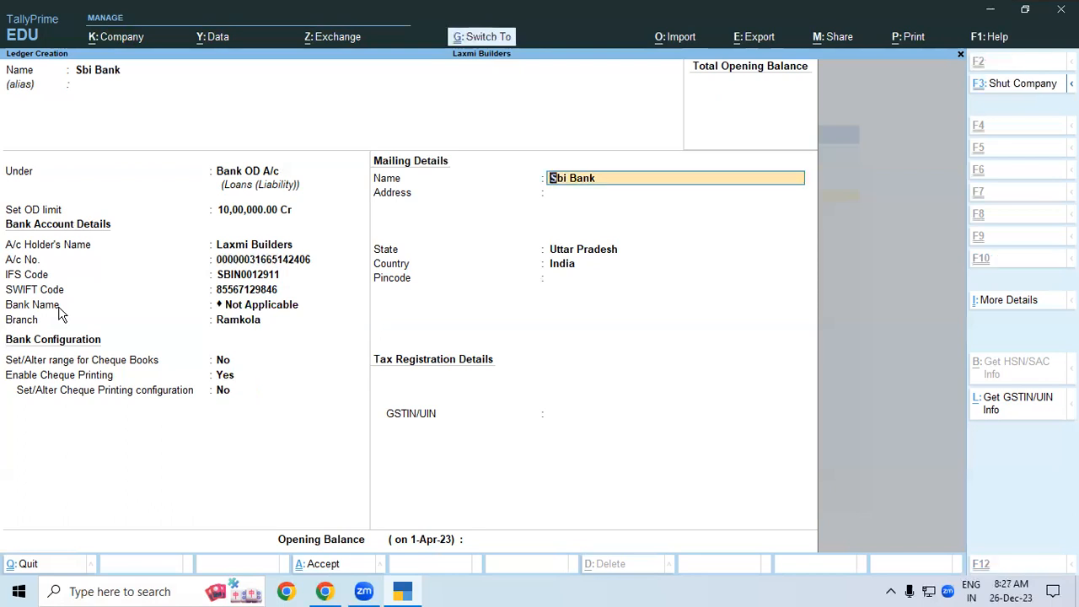
pyautogui.hotkey('ctrl', 'a')
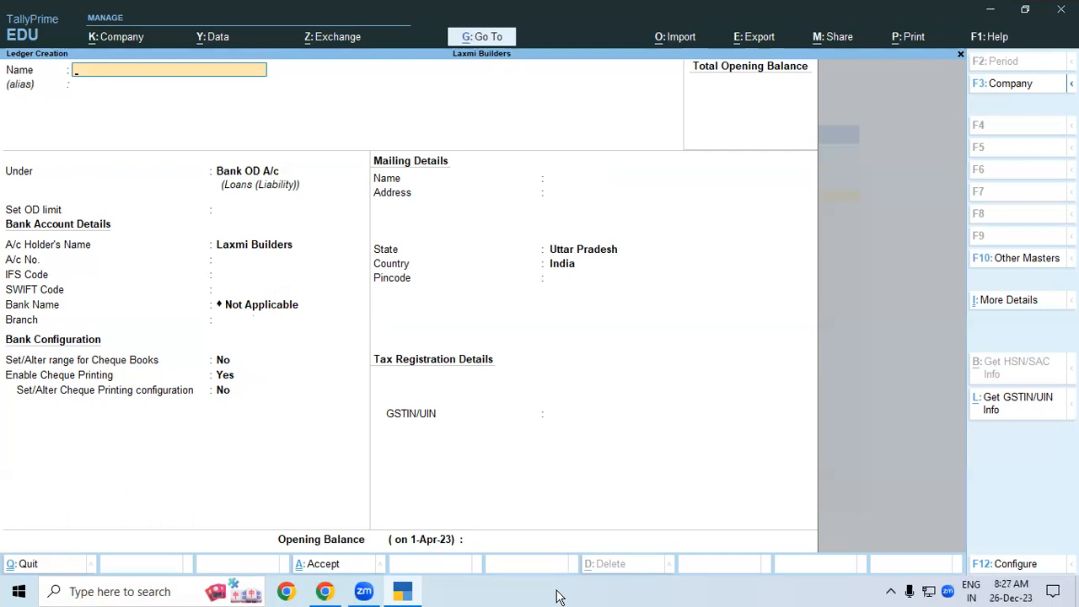
# - Quit the empty Ledger Creation form without saving and back out to Gateway of Tally
pyautogui.click(625, 335)
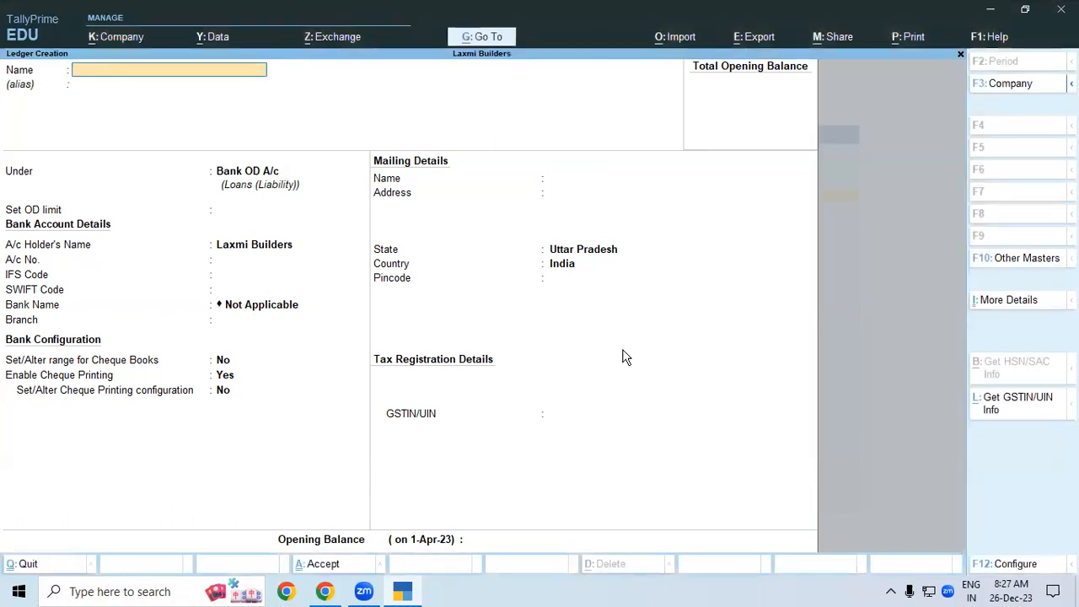
pyautogui.press('Escape')
pyautogui.press('y')
pyautogui.press('Escape')
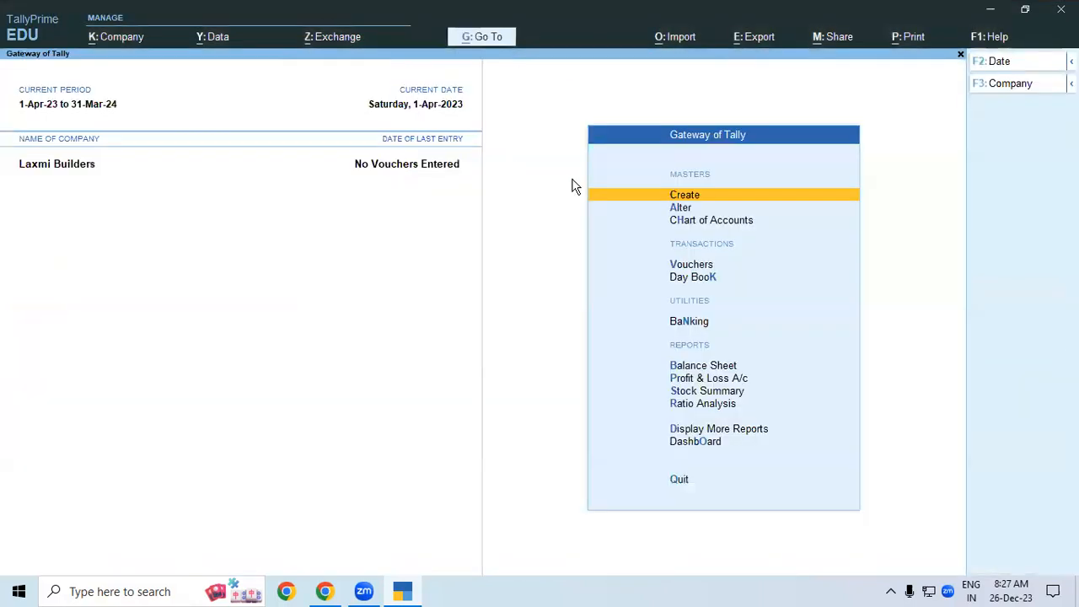
# - Open the Sbi Bank ledger for alteration from the Alter ledger list
pyautogui.click(679, 208)
pyautogui.press('Down')
pyautogui.press('Down')
pyautogui.press('Up')
pyautogui.press('Return')
pyautogui.press('Down')
pyautogui.press('Return')
pyautogui.press('Return')
pyautogui.press('Return')
pyautogui.press('Return')
pyautogui.press('Return')
pyautogui.press('Return')
pyautogui.press('Return')
pyautogui.press('Return')
pyautogui.press('Return')
pyautogui.press('Return')
pyautogui.press('Return')
pyautogui.press('Return')
pyautogui.press('Return')
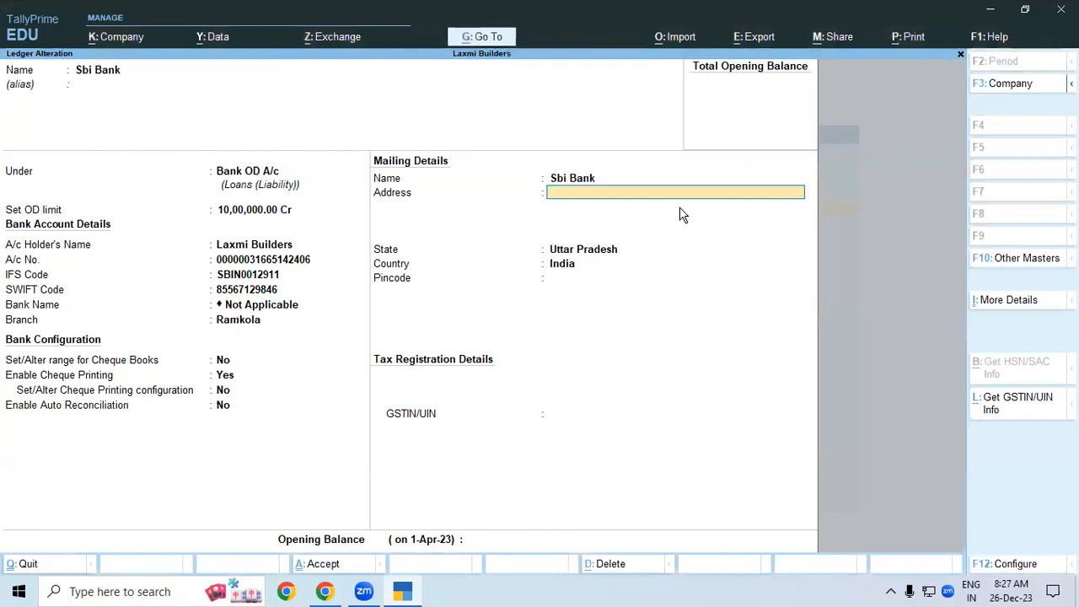
pyautogui.press('Return')
pyautogui.press('Return')
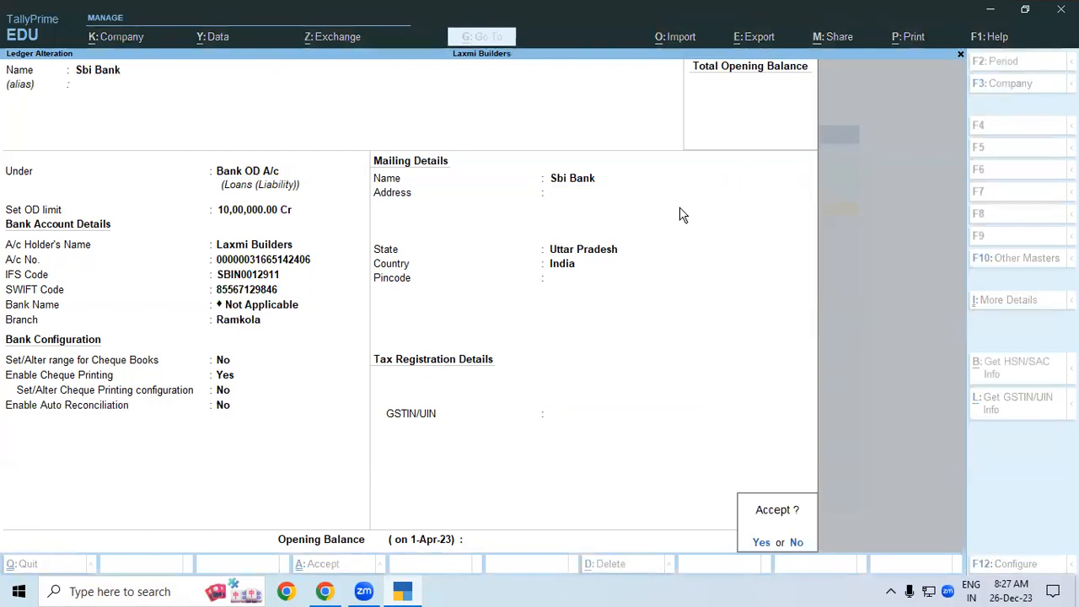
# - Enter an opening balance of 6,83,319.44 Cr and save the Sbi Bank ledger
pyautogui.press('Escape')
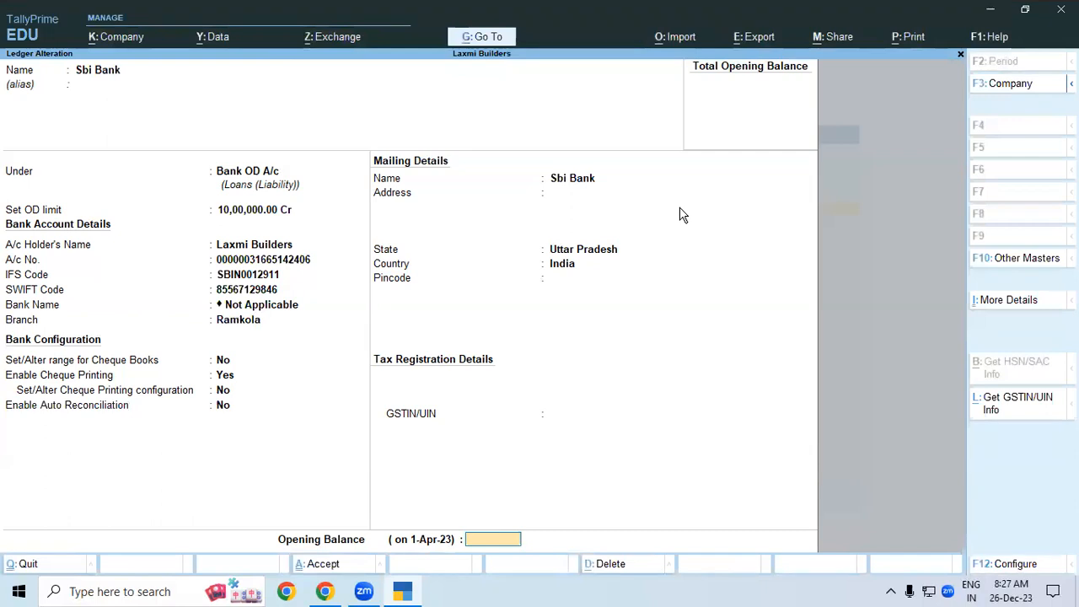
pyautogui.write('6,8')
pyautogui.write('3,')
pyautogui.write('319')
pyautogui.write('.44')
pyautogui.press('Return')
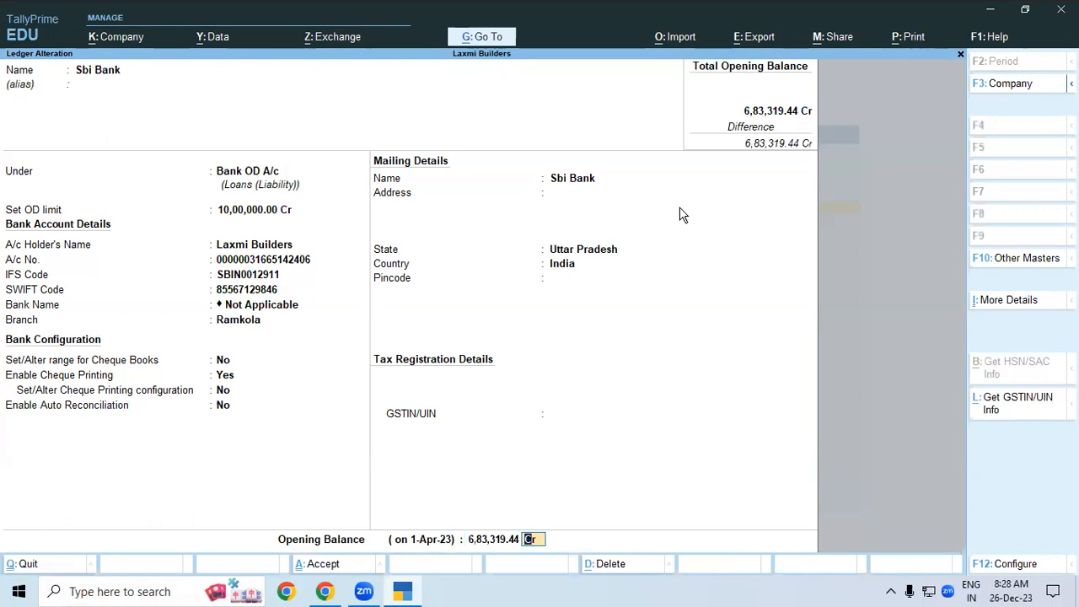
pyautogui.hotkey('ctrl', 'a')
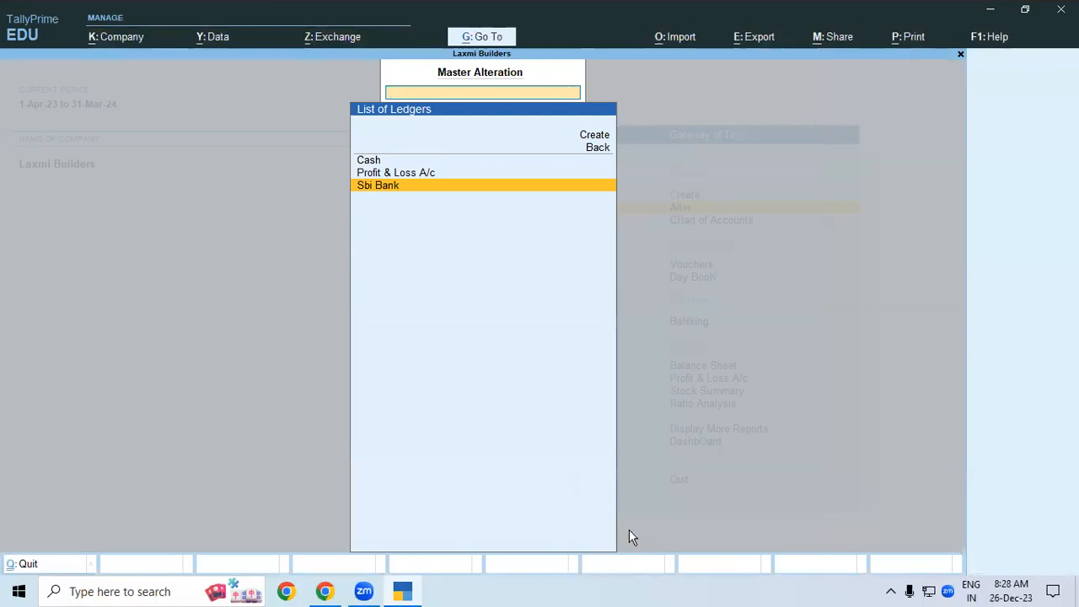
# - Reopen Sbi Bank from the List of Ledgers to check its 6,83,319.44 Cr balance
pyautogui.click(901, 584)
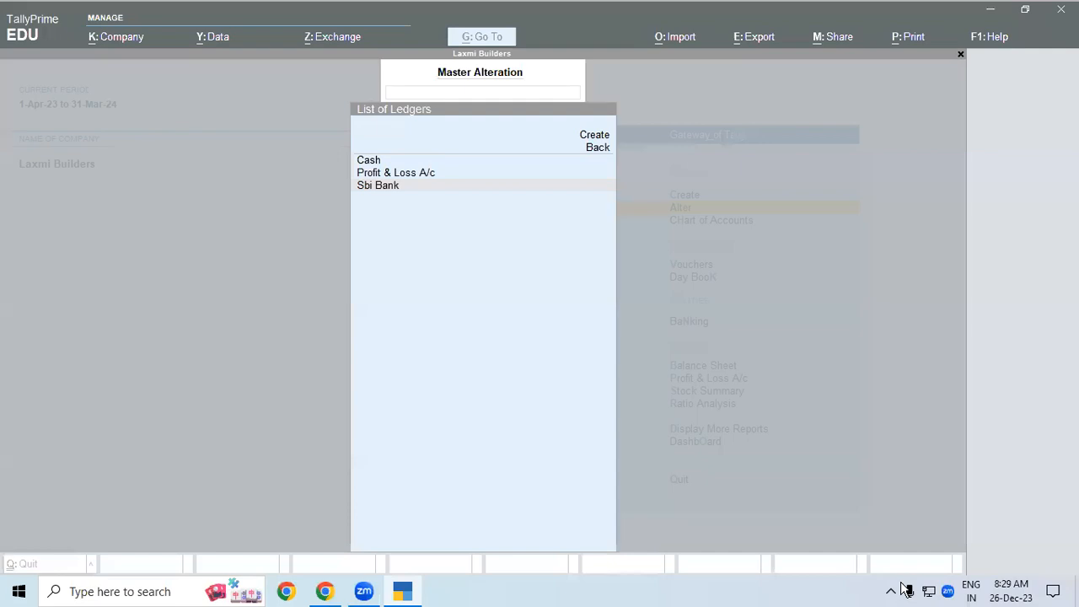
pyautogui.click(407, 189)
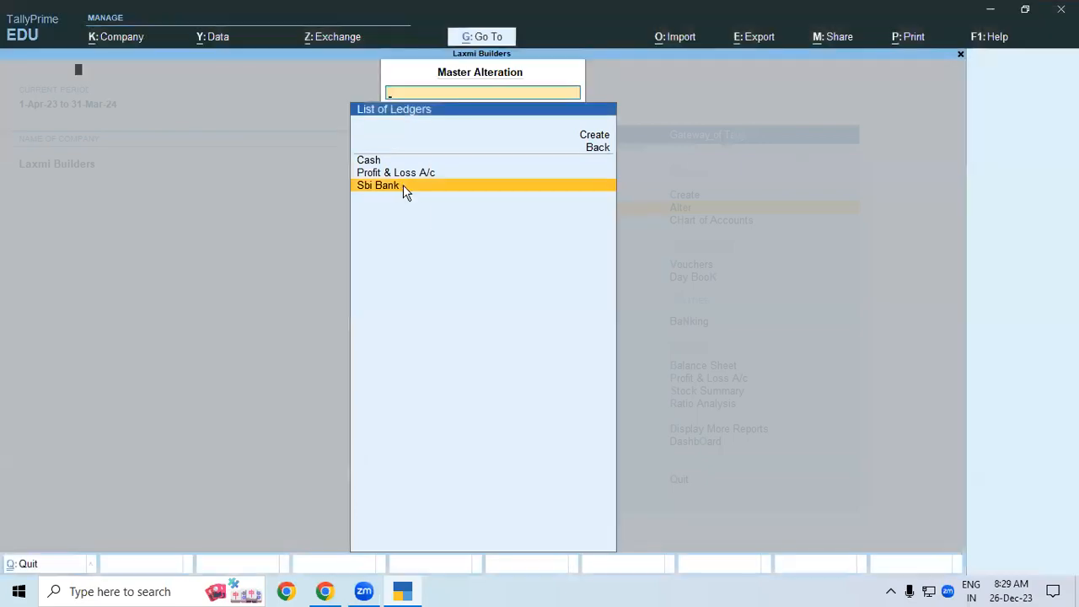
pyautogui.click(403, 184)
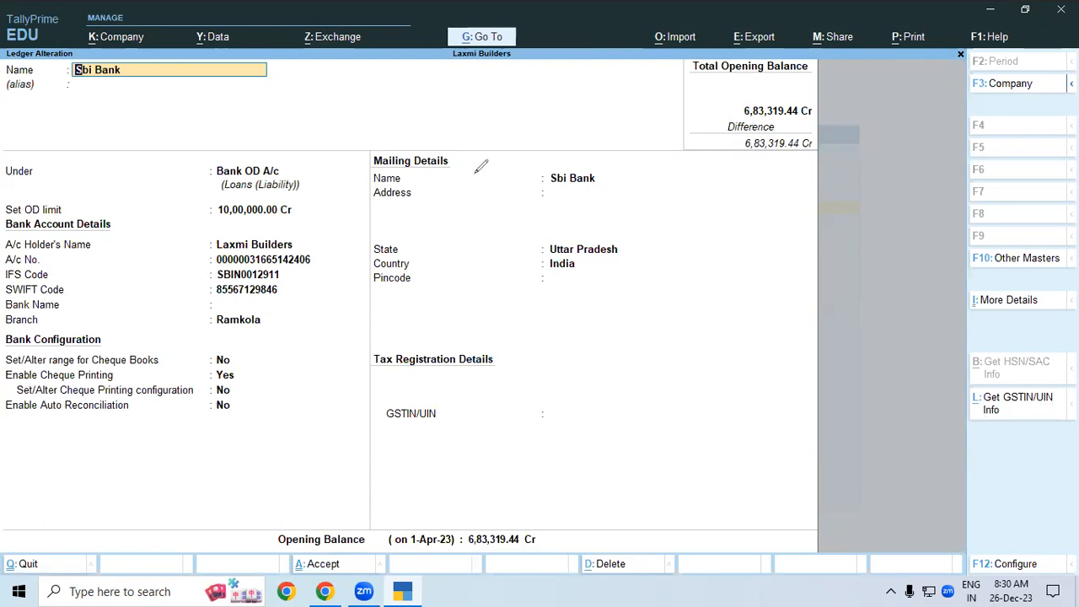
pyautogui.moveTo(542, 179)
pyautogui.mouseDown()
pyautogui.moveTo(588, 147)
pyautogui.moveTo(607, 174)
pyautogui.moveTo(624, 175)
pyautogui.mouseUp()
pyautogui.moveTo(560, 257)
pyautogui.mouseDown()
pyautogui.moveTo(578, 247)
pyautogui.moveTo(571, 281)
pyautogui.moveTo(599, 272)
pyautogui.moveTo(628, 236)
pyautogui.moveTo(626, 263)
pyautogui.mouseUp()
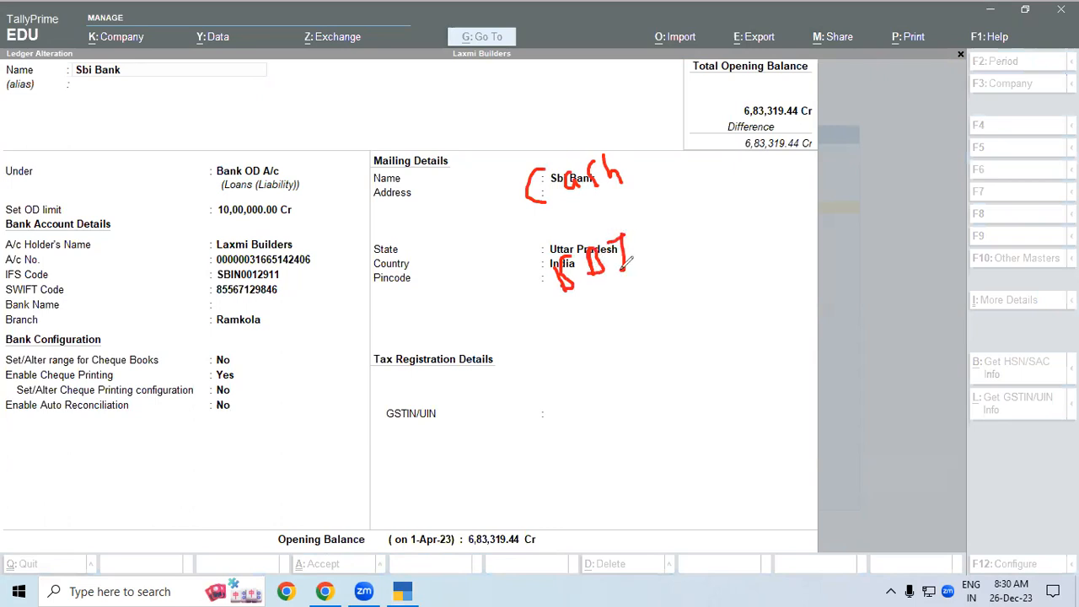
pyautogui.moveTo(625, 164)
pyautogui.mouseDown()
pyautogui.moveTo(654, 154)
pyautogui.moveTo(648, 149)
pyautogui.moveTo(658, 161)
pyautogui.mouseUp()
pyautogui.moveTo(722, 102)
pyautogui.mouseDown()
pyautogui.moveTo(725, 146)
pyautogui.moveTo(746, 99)
pyautogui.mouseUp()
pyautogui.moveTo(647, 243)
pyautogui.mouseDown()
pyautogui.moveTo(742, 204)
pyautogui.moveTo(757, 173)
pyautogui.mouseUp()
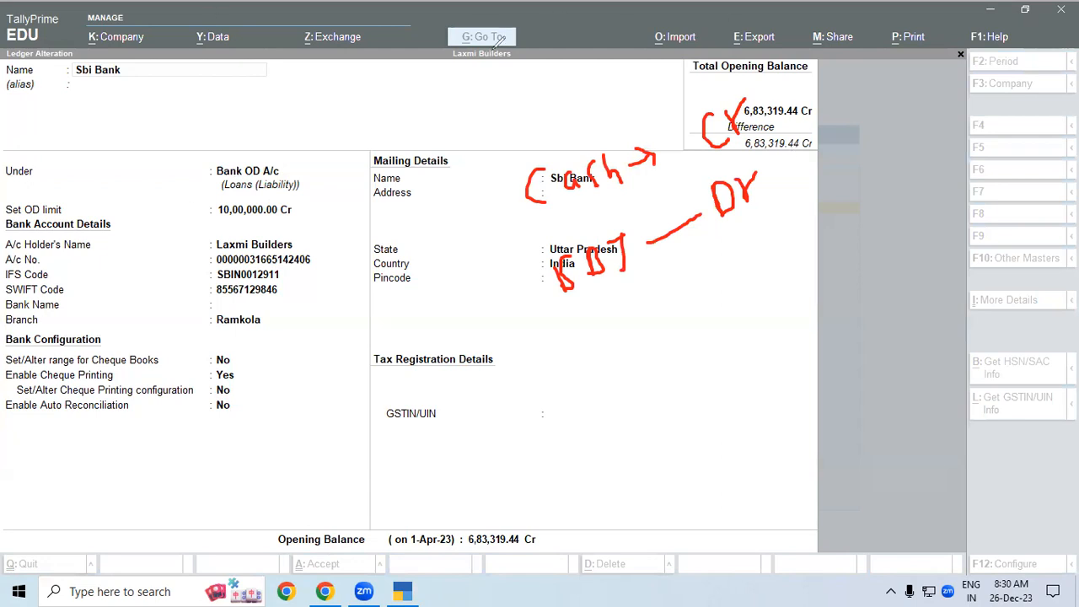
pyautogui.moveTo(586, 307); pyautogui.dragTo(666, 278)
pyautogui.moveTo(725, 221); pyautogui.dragTo(769, 201)
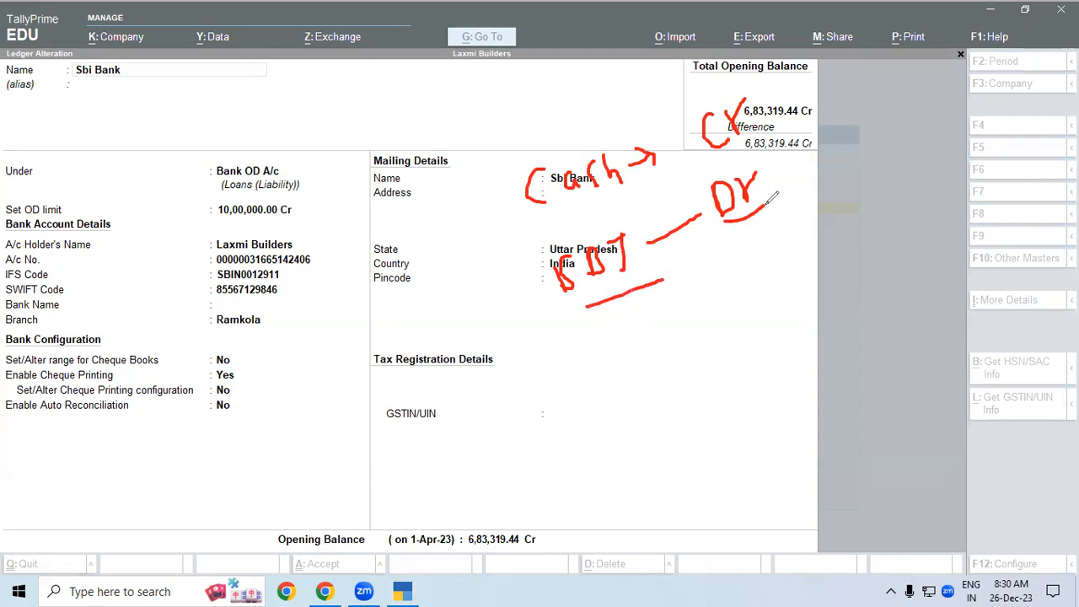
pyautogui.moveTo(523, 155); pyautogui.dragTo(622, 132)
pyautogui.moveTo(701, 108); pyautogui.dragTo(734, 85)
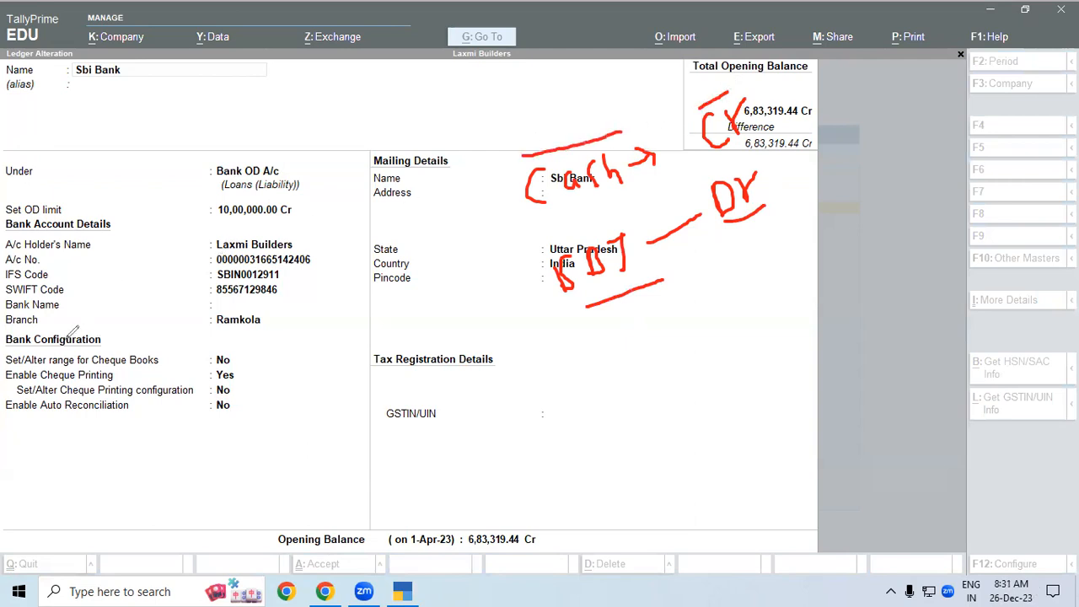
pyautogui.press('e')
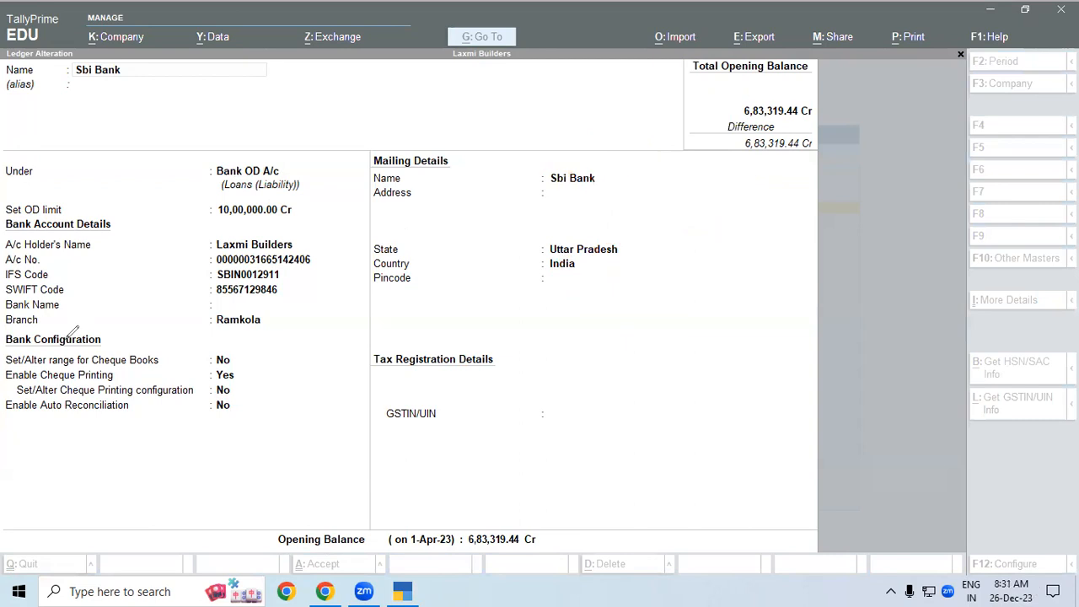
# - Leave the Sbi Bank ledger without saving and return to the List of Ledgers
pyautogui.click(405, 230)
pyautogui.click(405, 230)
pyautogui.press('Escape')
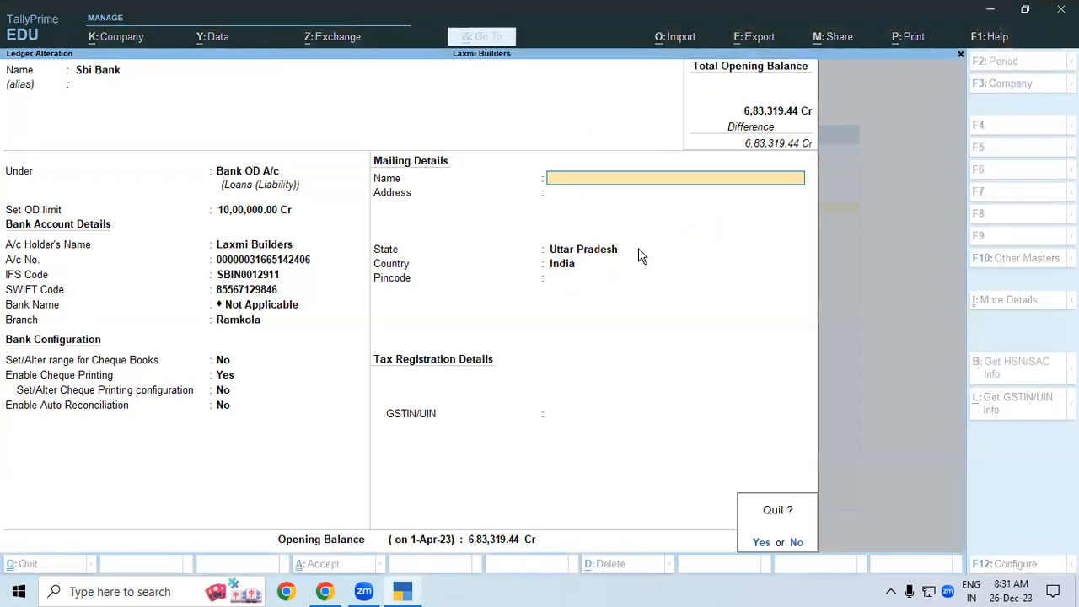
pyautogui.press('y')
pyautogui.click(435, 183)
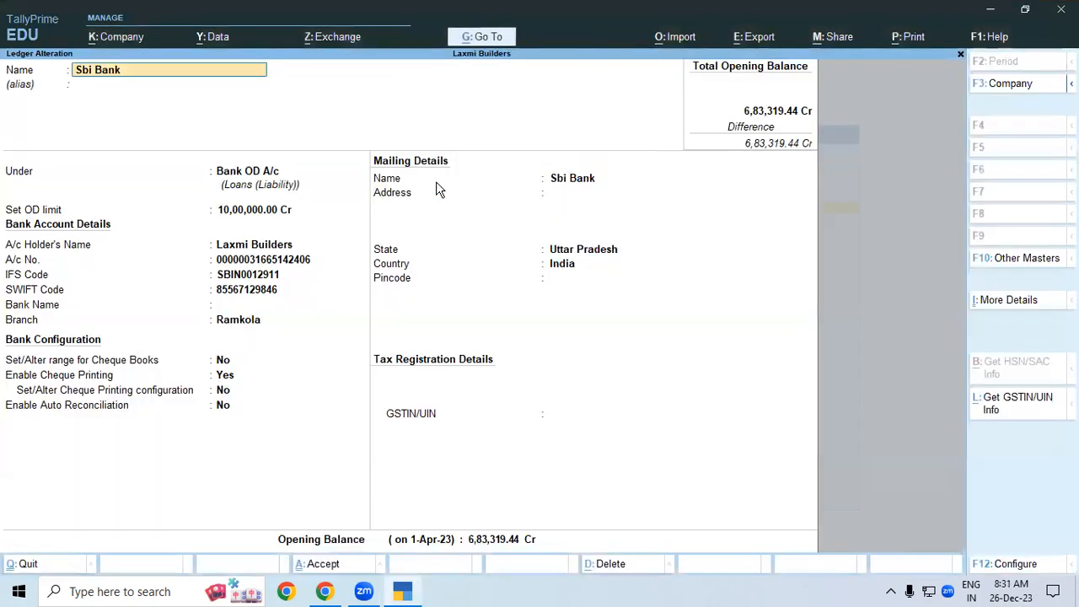
pyautogui.press('Escape')
pyautogui.press('Escape')
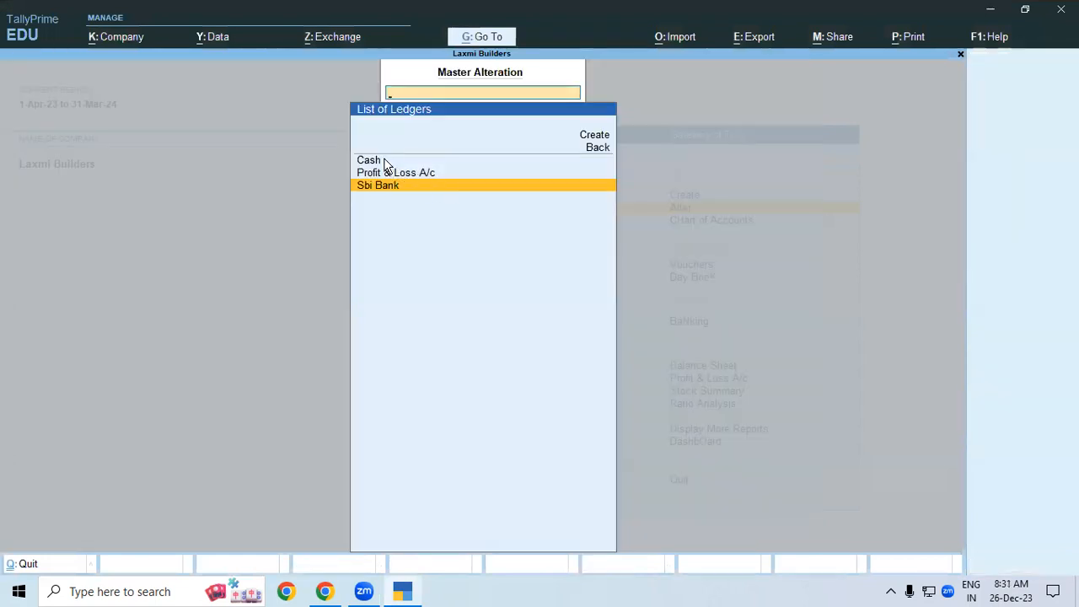
# - Open the Cash ledger and enter 10,00,000 Dr as its opening balance
pyautogui.click(385, 164)
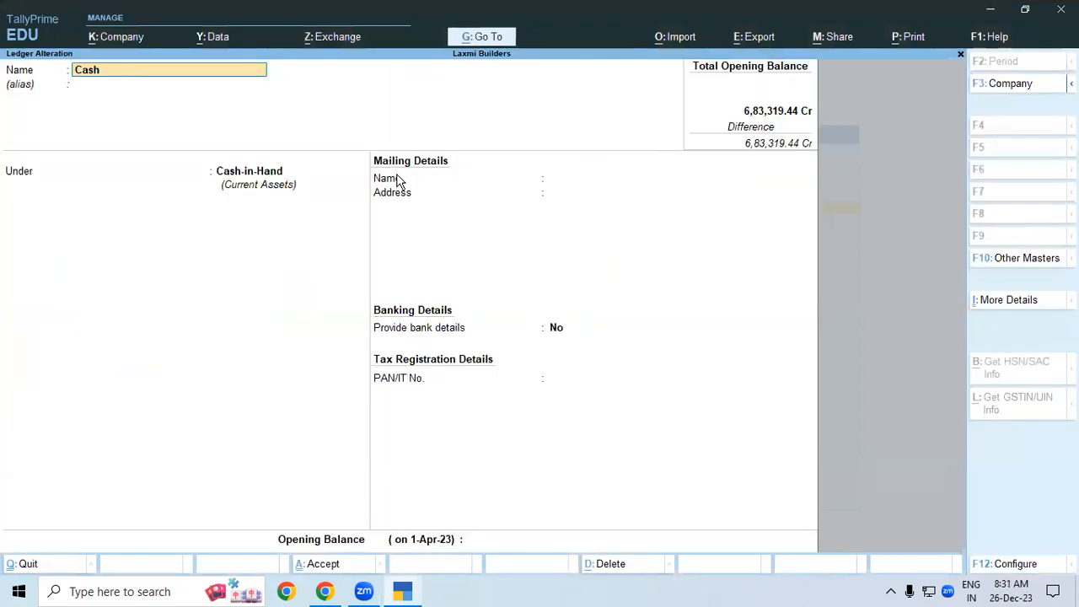
pyautogui.press('Return')
pyautogui.press('Return')
pyautogui.press('Return')
pyautogui.press('Return')
pyautogui.press('Return')
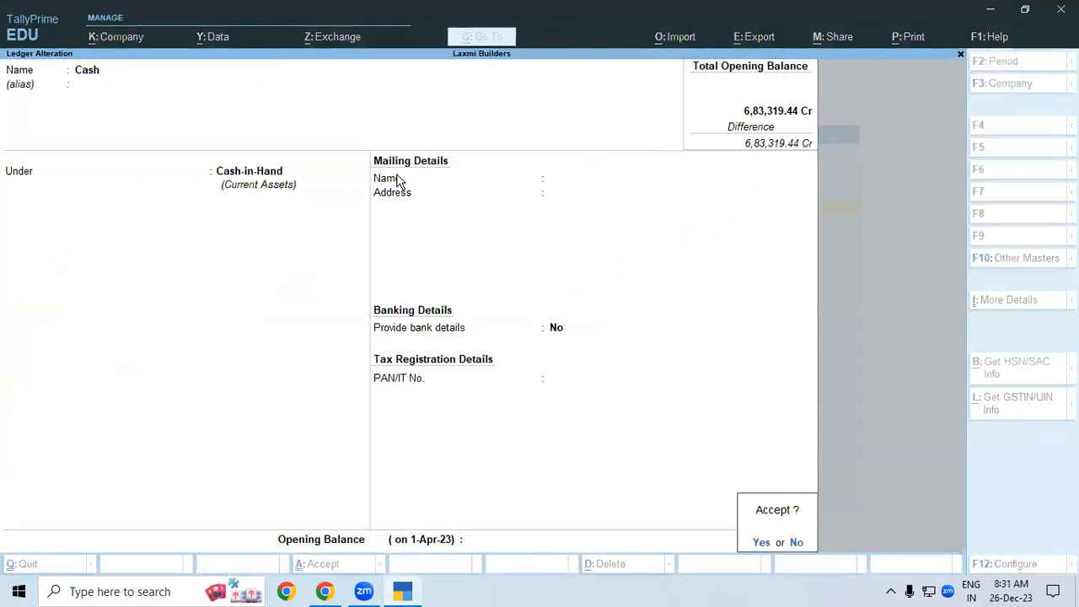
pyautogui.press('Escape')
pyautogui.write('10')
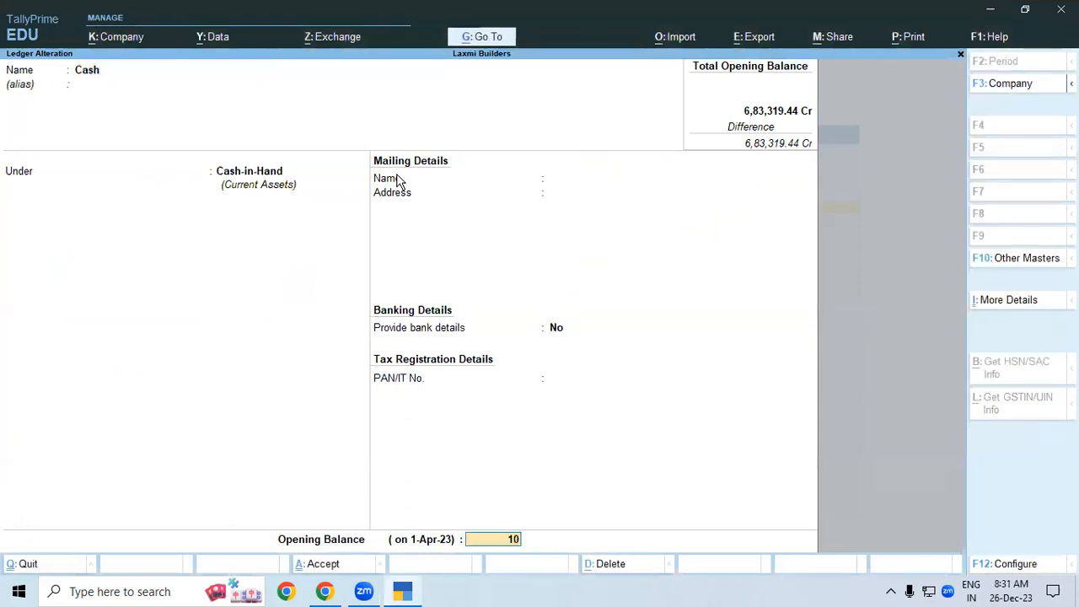
pyautogui.write(',00,00000')
pyautogui.press('Return')
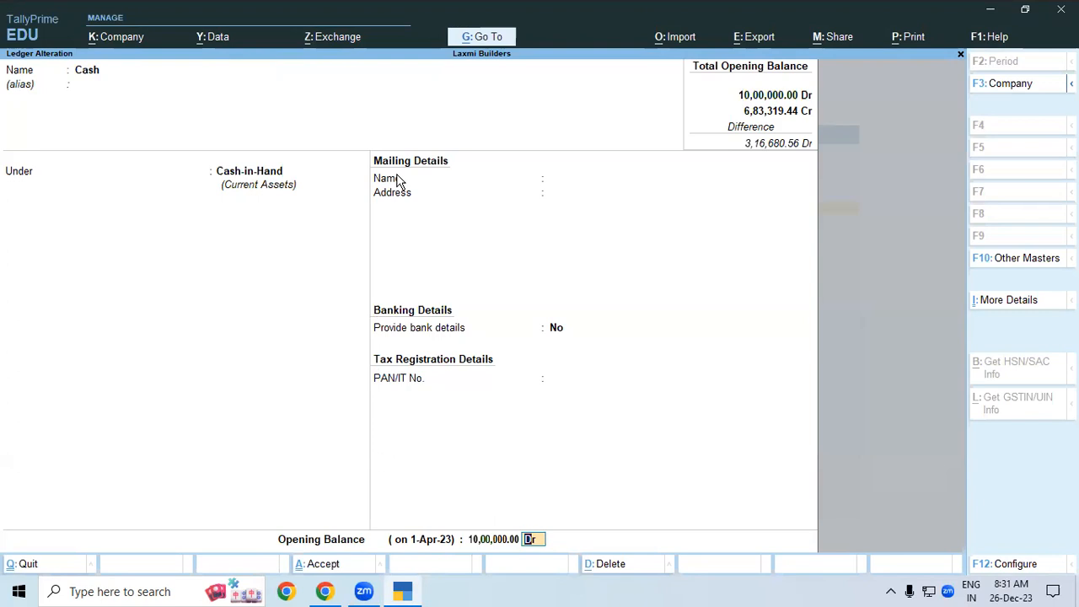
# - Discard the Cash ledger changes and quit back to the List of Ledgers
pyautogui.press('Escape')
pyautogui.press('y')
pyautogui.press('Return')
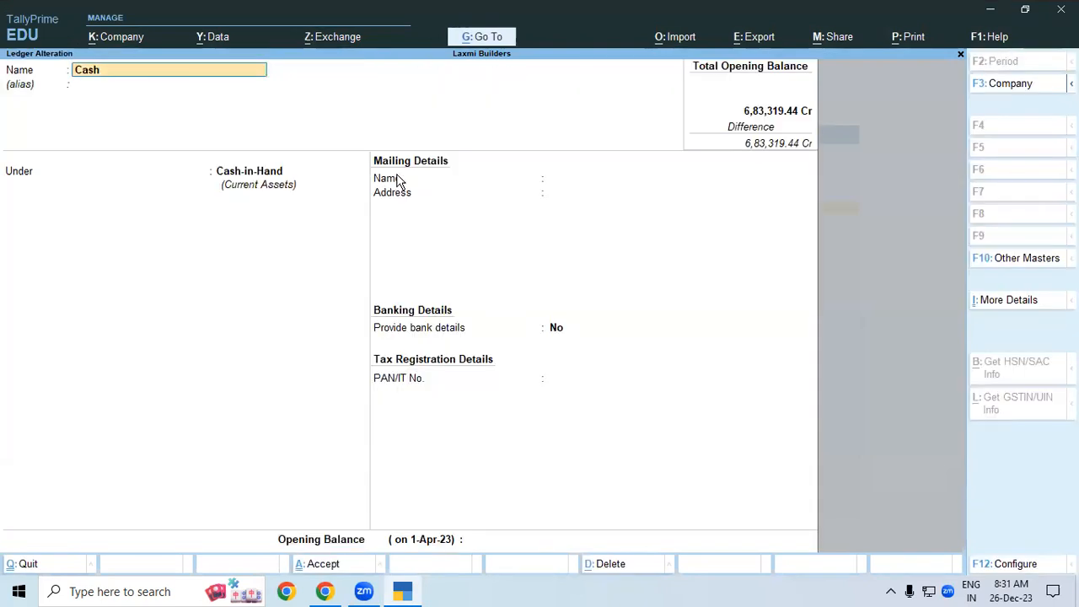
pyautogui.press('BackSpace')
pyautogui.press('Escape')
pyautogui.press('y')
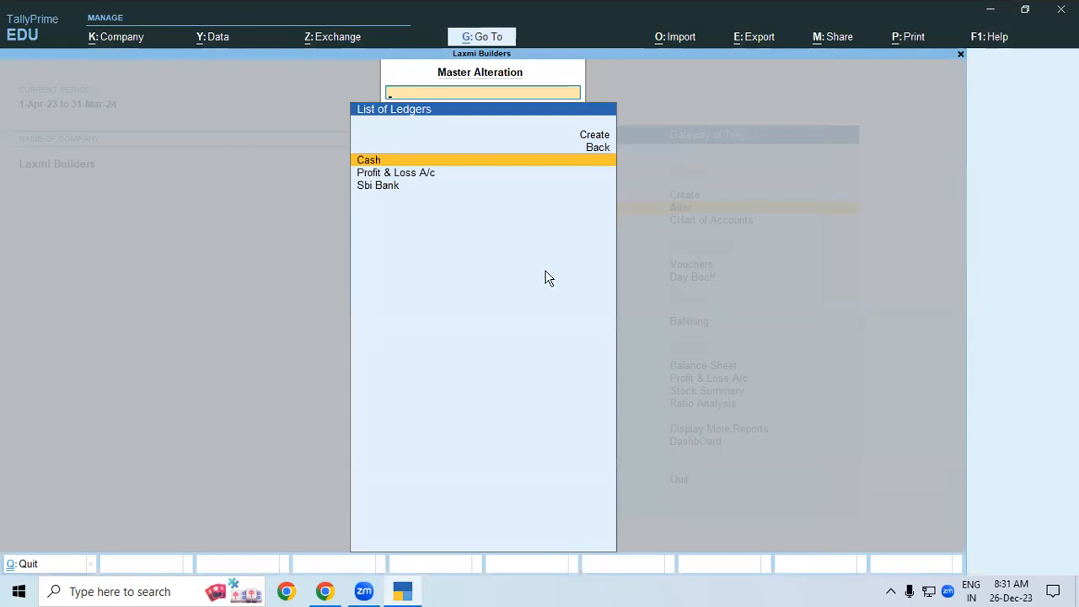
# - From Gateway of Tally, open Contra voucher No. 1 and call up Change Voucher Mode
pyautogui.press('Escape')
pyautogui.click(699, 267)
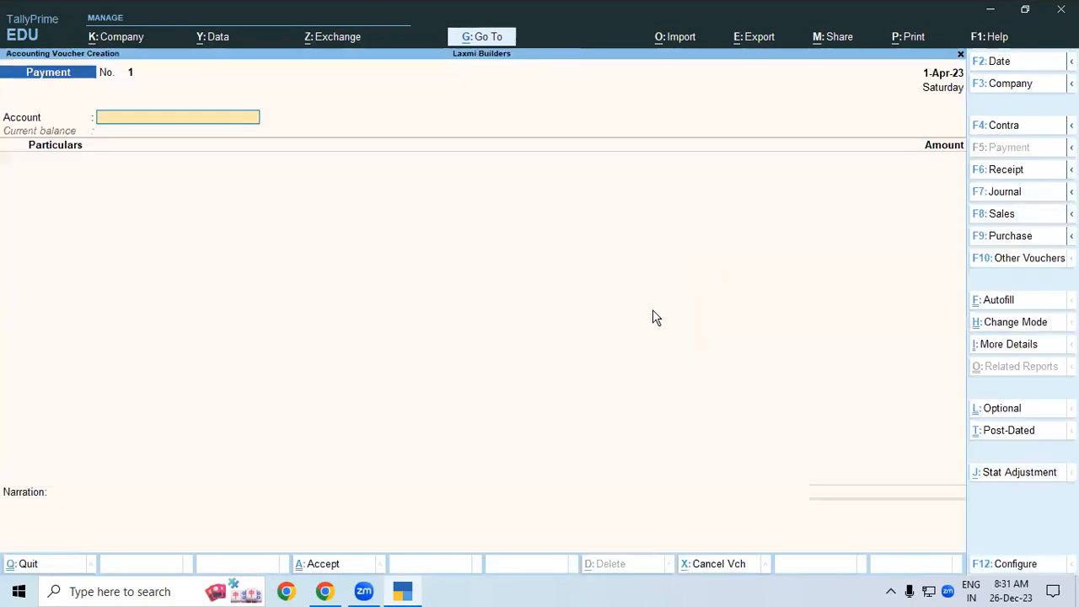
pyautogui.click(1016, 131)
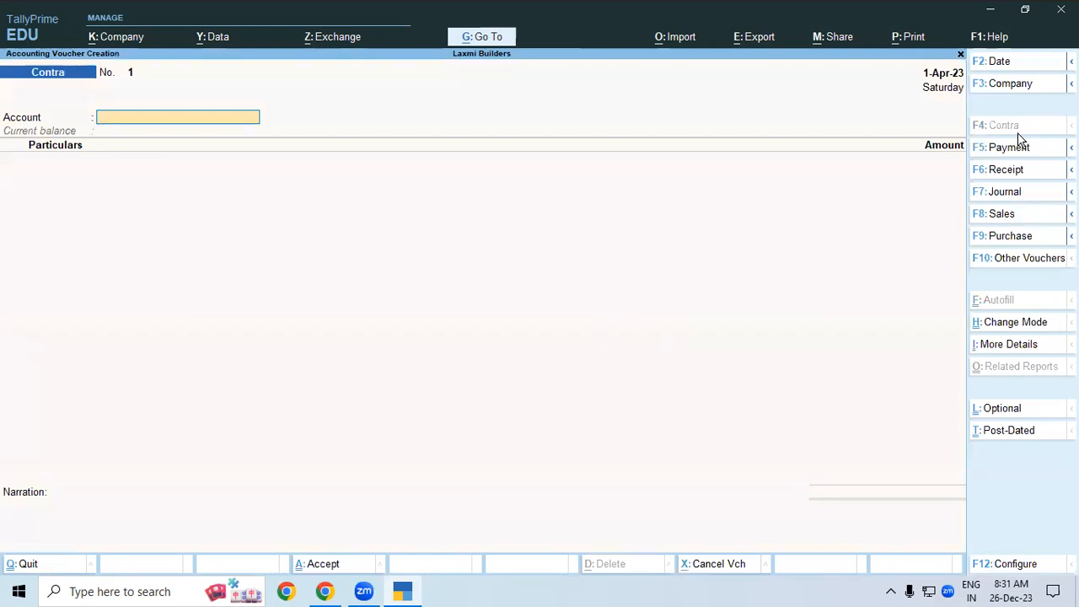
pyautogui.hotkey('ctrl', 'h')
# - Choose Double Entry mode and set the voucher to use Cr/Dr instead of To/By
pyautogui.press('Up')
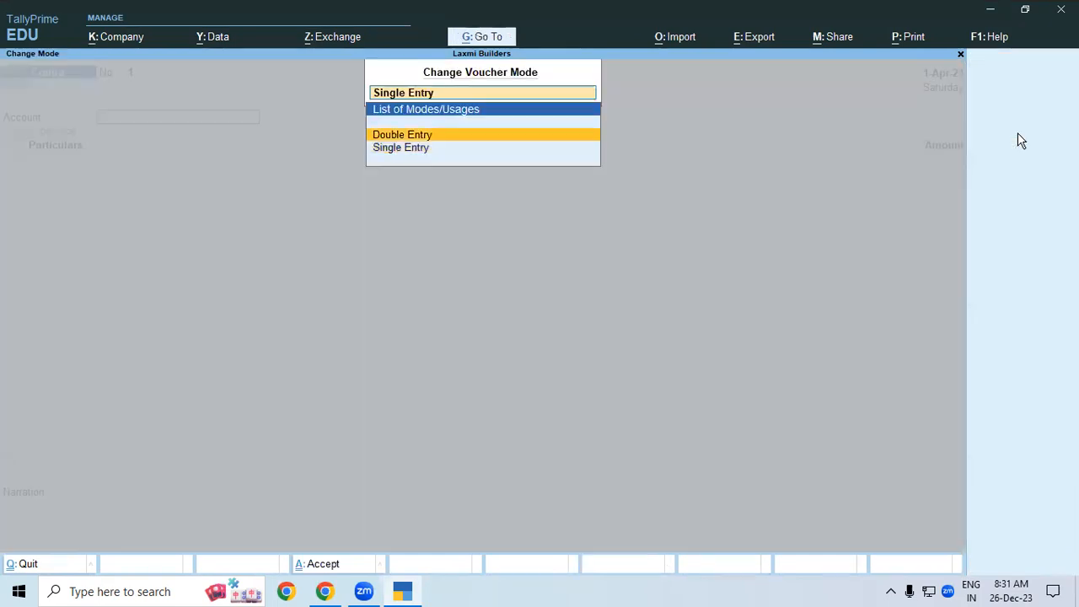
pyautogui.press('Return')
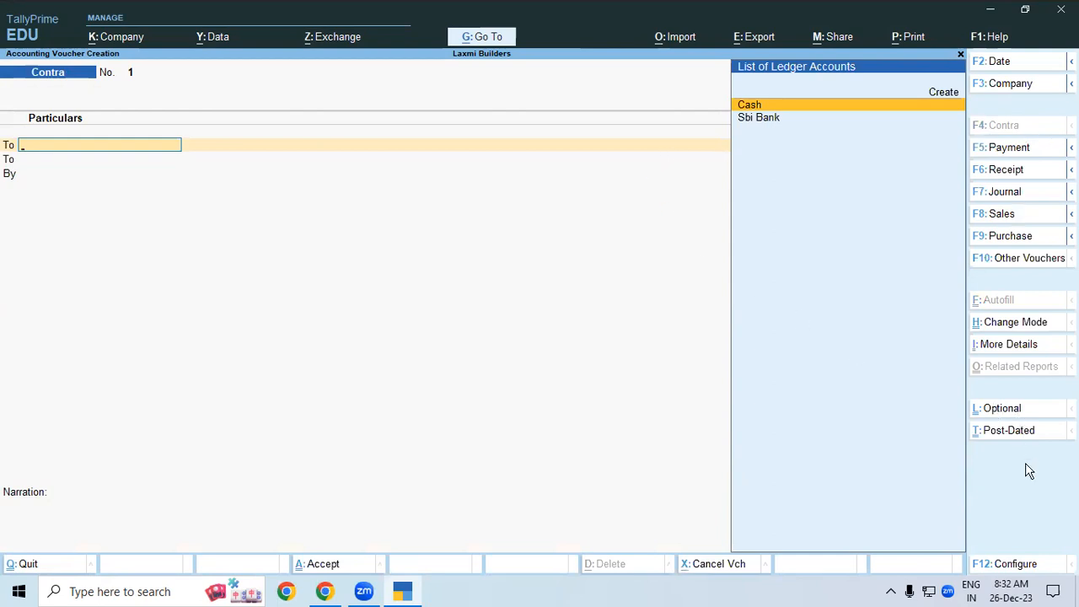
pyautogui.click(1015, 566)
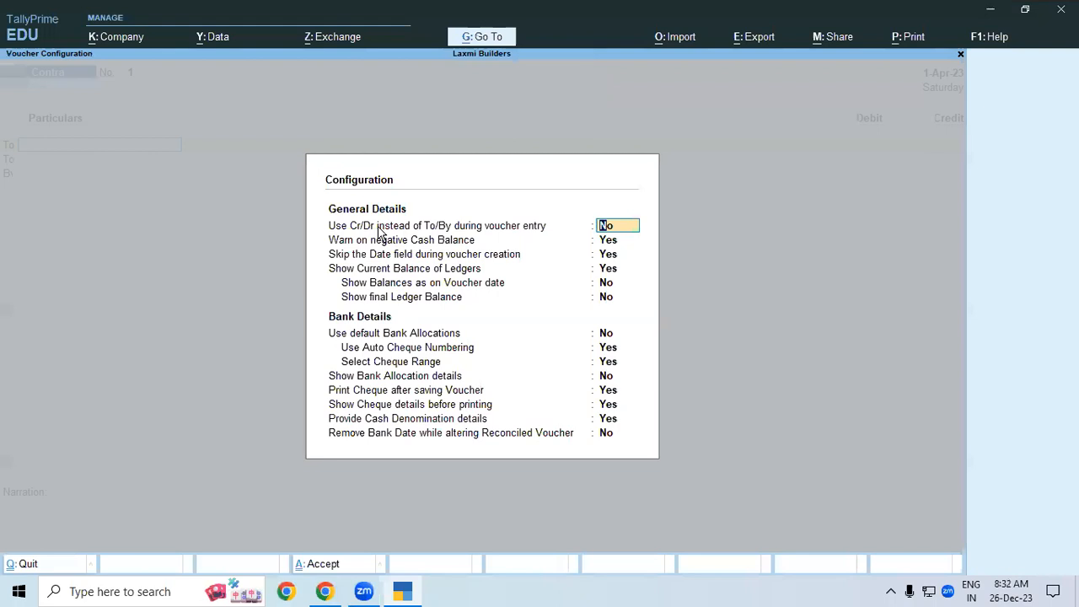
pyautogui.press('y')
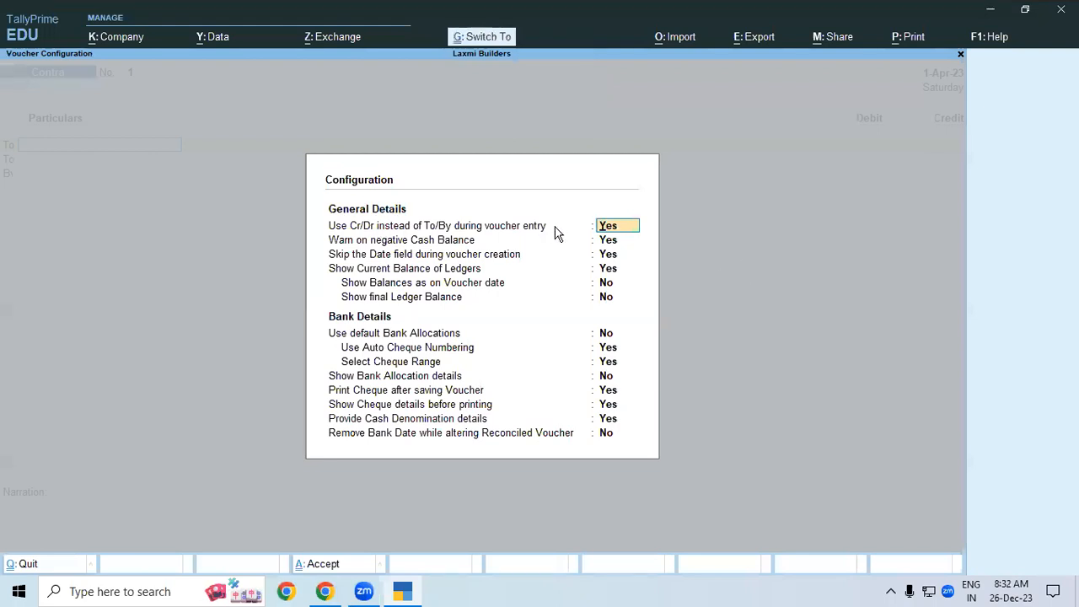
pyautogui.hotkey('ctrl', 'a')
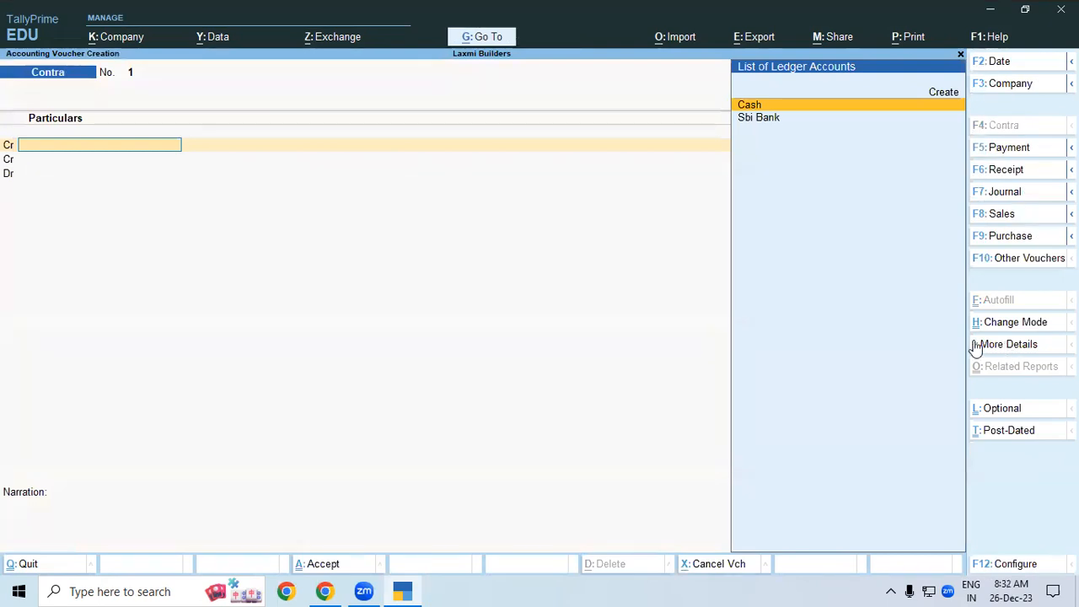
# - Reopen the Contra voucher and close the F12 configuration without further changes
pyautogui.press('Escape')
pyautogui.press('Return')
pyautogui.click(1015, 565)
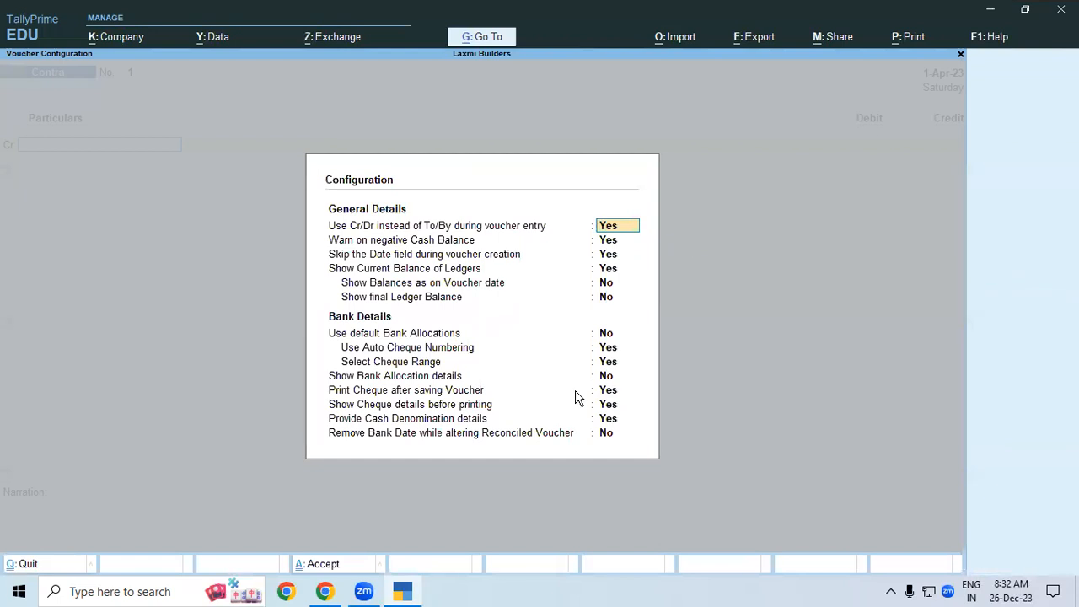
pyautogui.hotkey('ctrl', 'a')
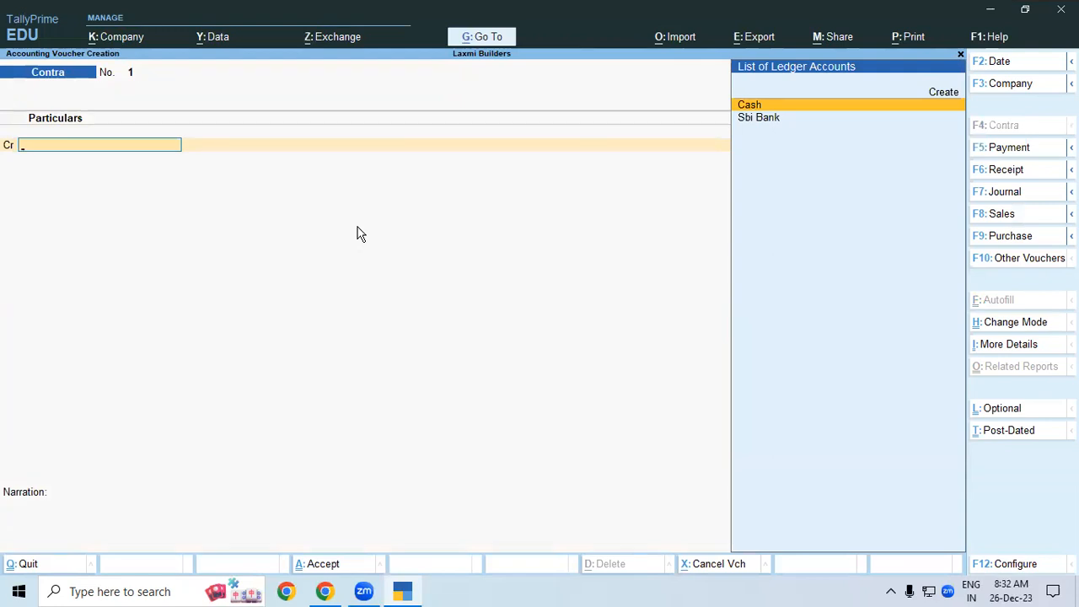
# - Credit Cash with 11,980 and acknowledge the (-)11,980.00 Negative Cash warning
pyautogui.press('Return')
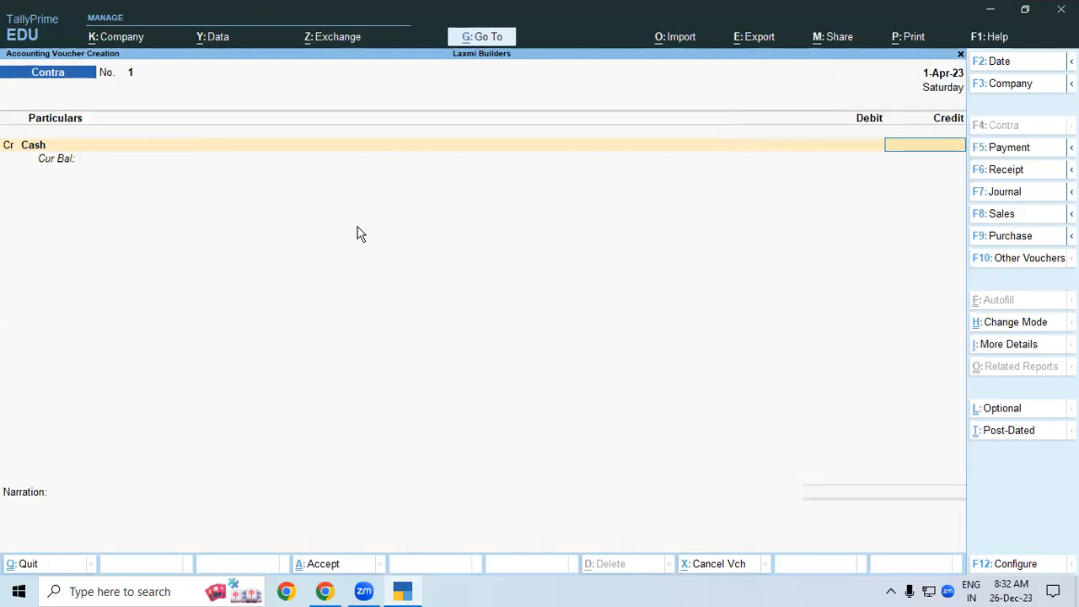
pyautogui.write('11,98')
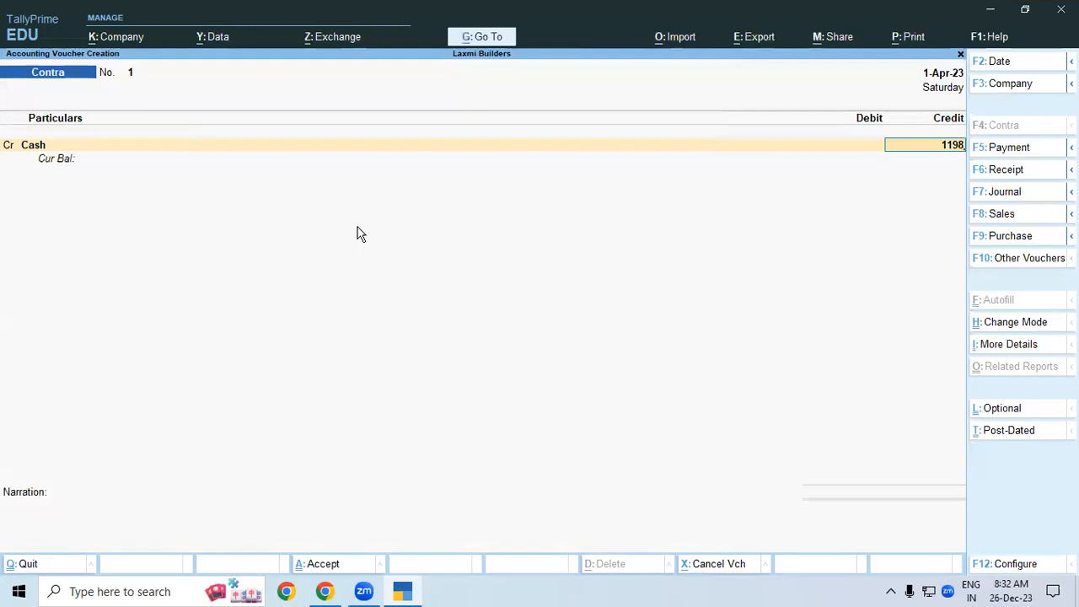
pyautogui.write('0')
pyautogui.press('Return')
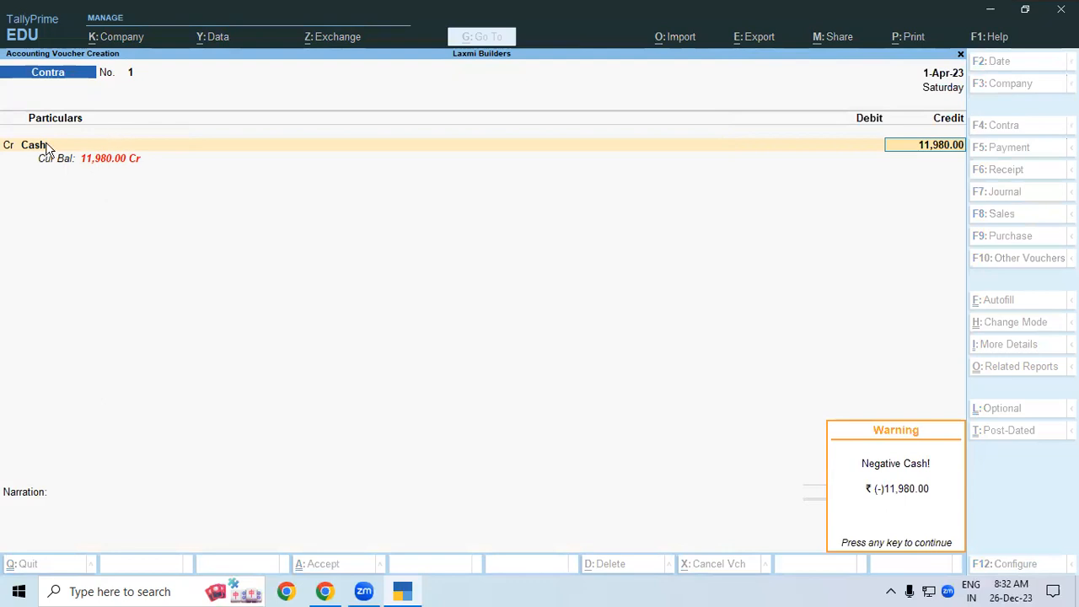
pyautogui.press('Return')
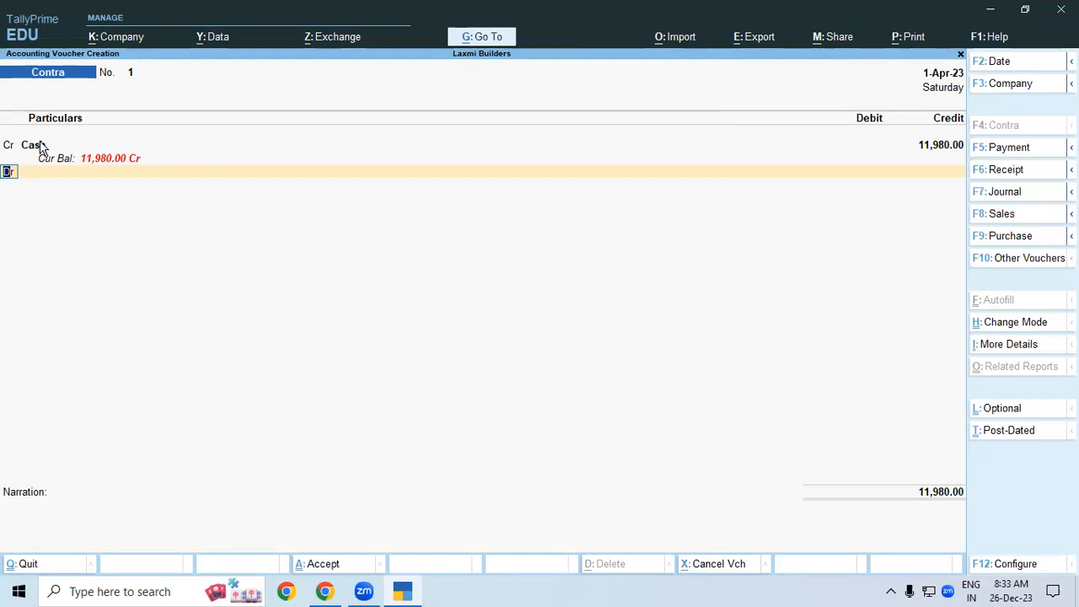
pyautogui.click(42, 150)
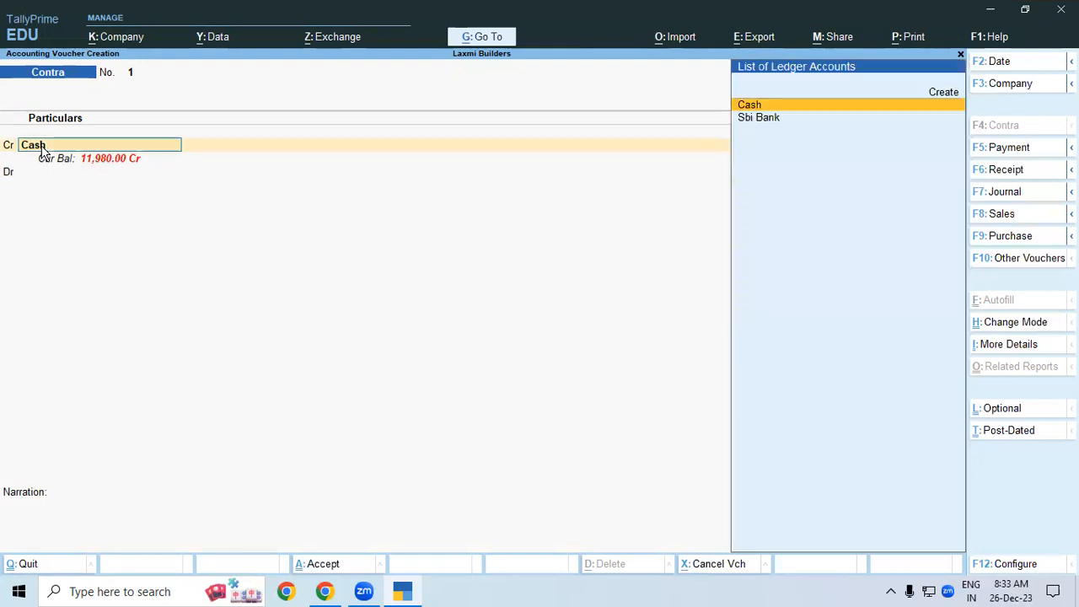
pyautogui.press('Return')
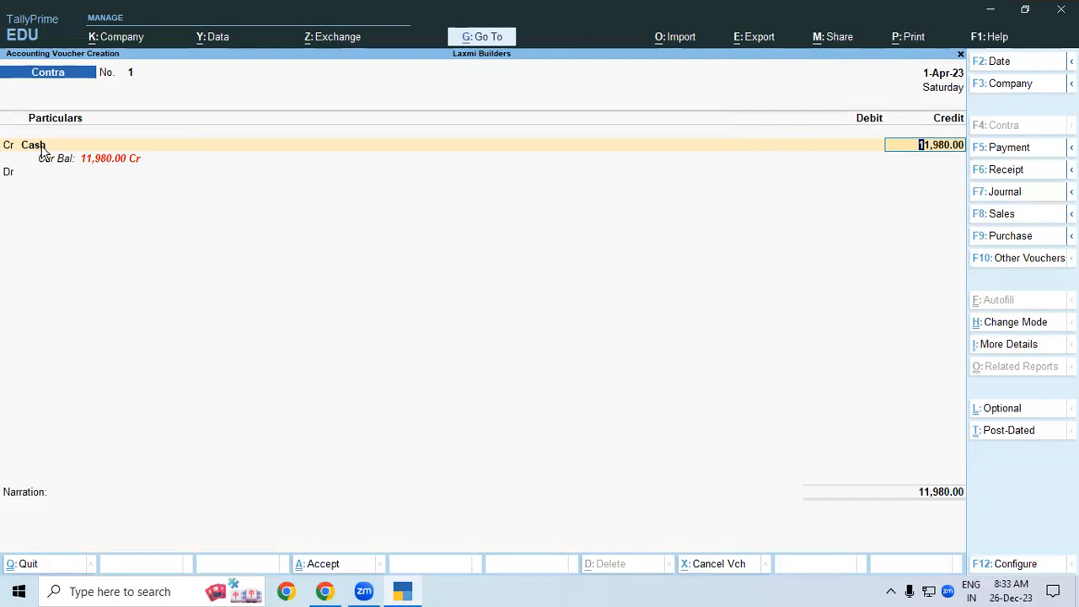
pyautogui.press('Return')
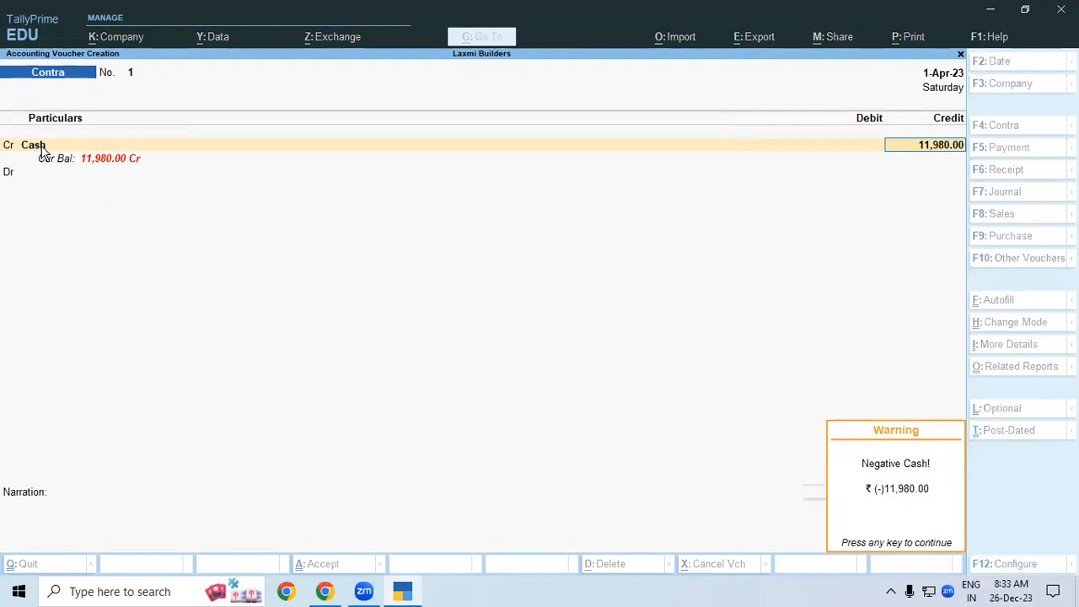
pyautogui.press('Return')
# - Abandon the unfinished Contra voucher and go to Alter > Ledger, leaving Sbi Bank unchanged
pyautogui.press('Escape')
pyautogui.press('y')
pyautogui.press('Up')
pyautogui.press('Up')
pyautogui.press('Return')
pyautogui.press('Down')
pyautogui.press('Return')
pyautogui.press('Down')
pyautogui.press('Down')
pyautogui.press('Return')
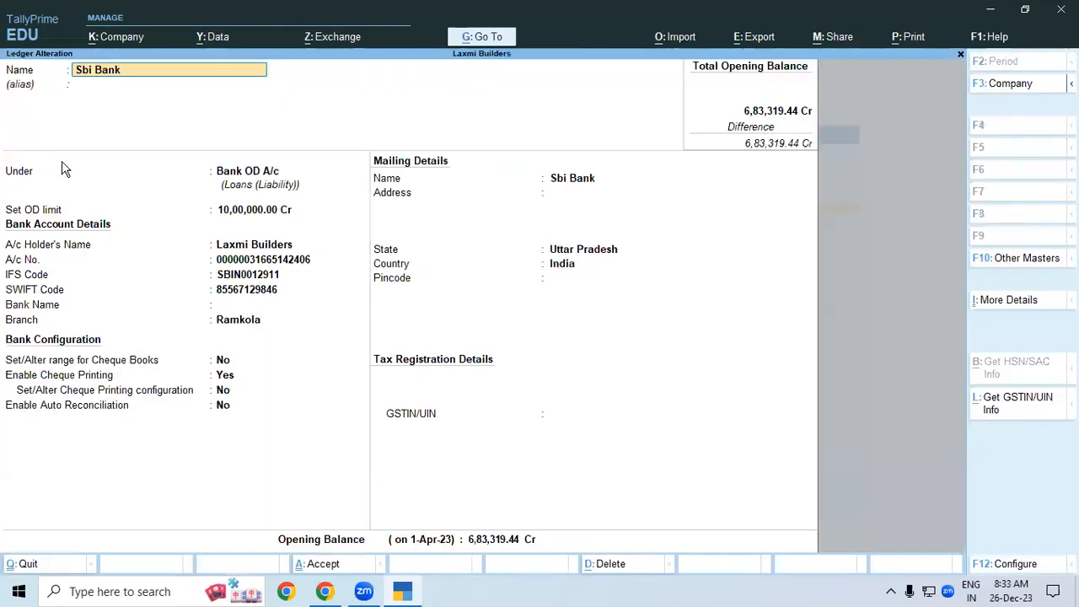
pyautogui.press('BackSpace')
pyautogui.press('BackSpace')
pyautogui.press('BackSpace')
pyautogui.press('BackSpace')
pyautogui.press('BackSpace')
pyautogui.press('BackSpace')
pyautogui.press('BackSpace')
pyautogui.press('BackSpace')
pyautogui.press('Escape')
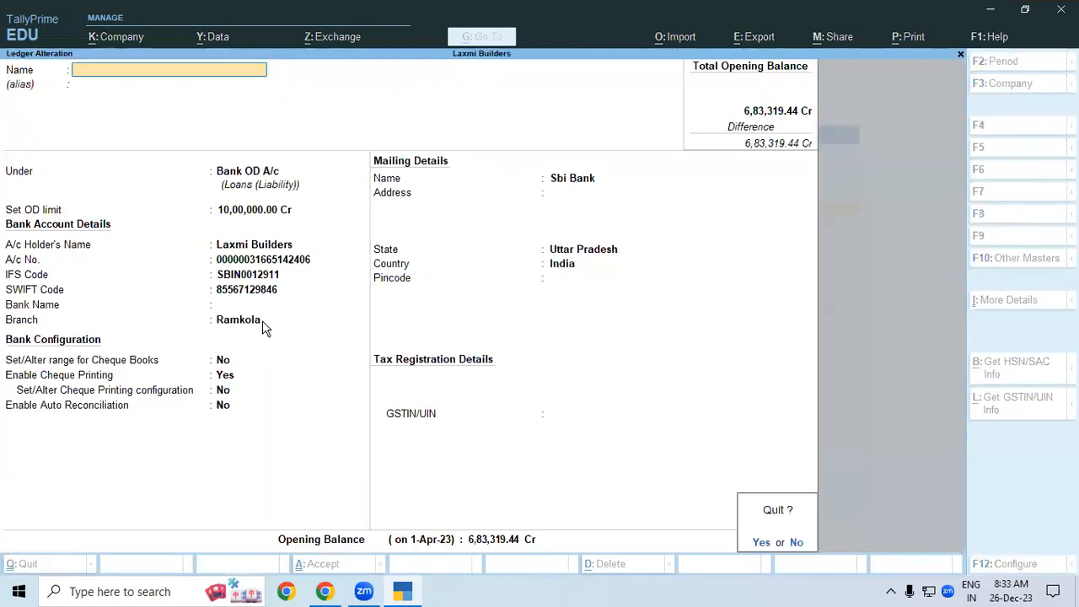
pyautogui.press('y')
# - Set the Cash ledger's opening balance to 10,00,000 Dr, save, and return to the main menu
pyautogui.click(377, 161)
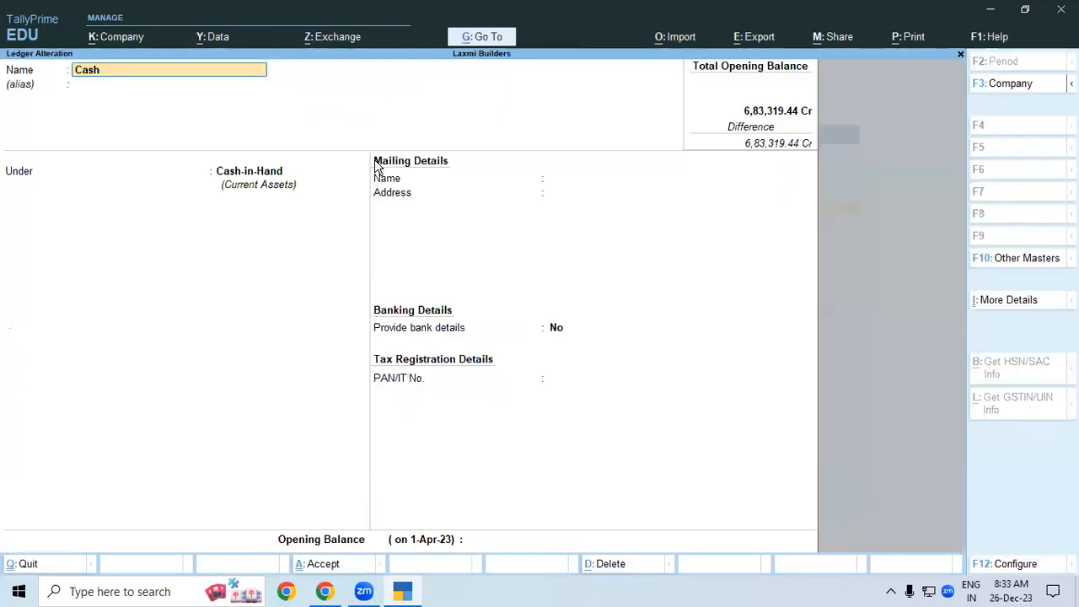
pyautogui.press('Return')
pyautogui.press('Return')
pyautogui.press('Return')
pyautogui.press('Return')
pyautogui.write('n1000000')
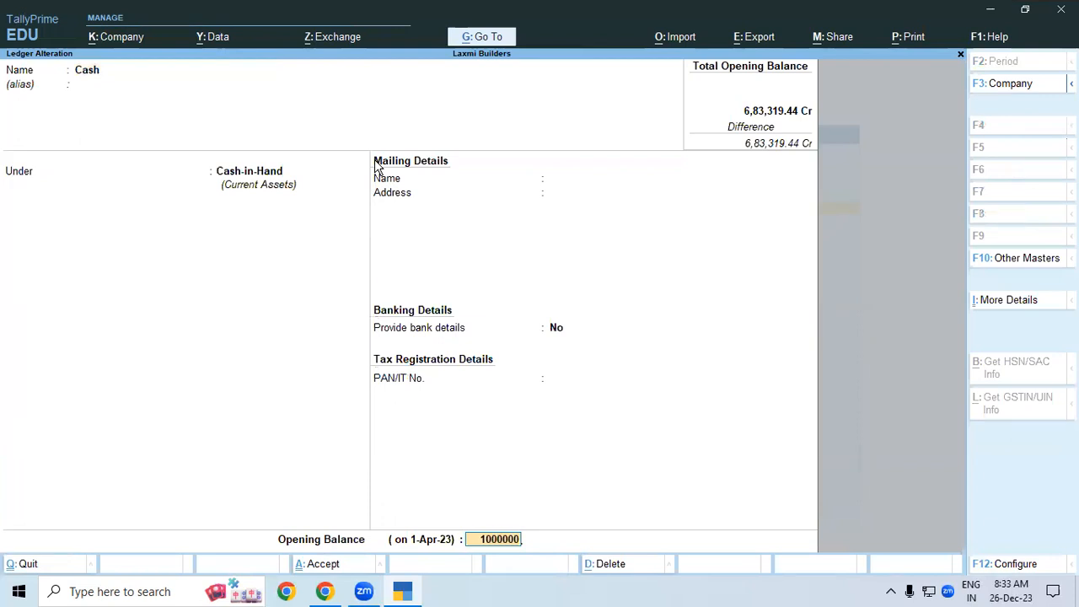
pyautogui.press('Return')
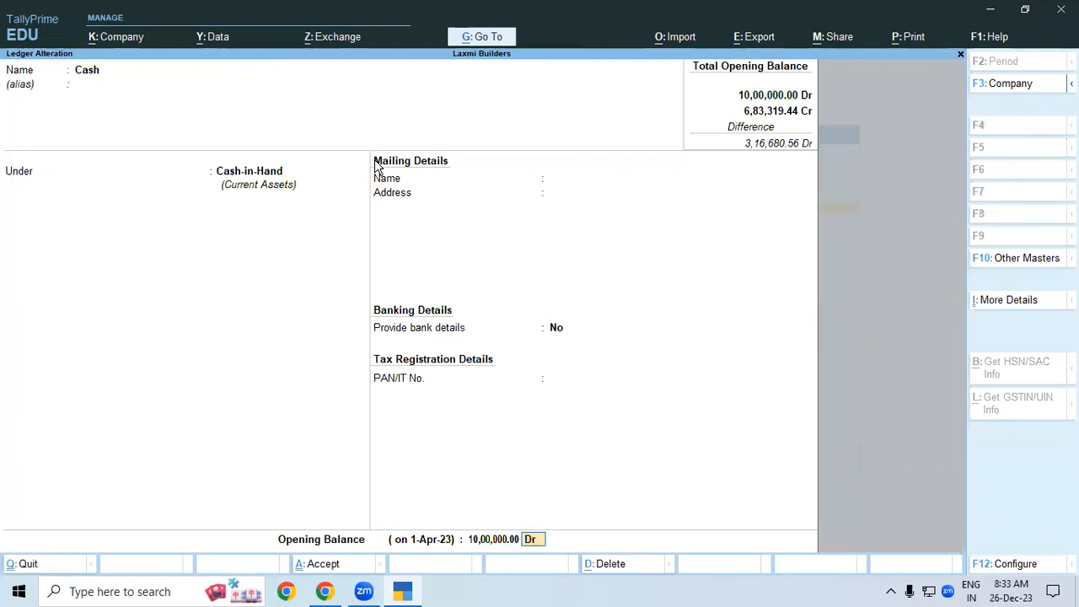
pyautogui.press('ctrl')
pyautogui.hotkey('ctrl', 'a')
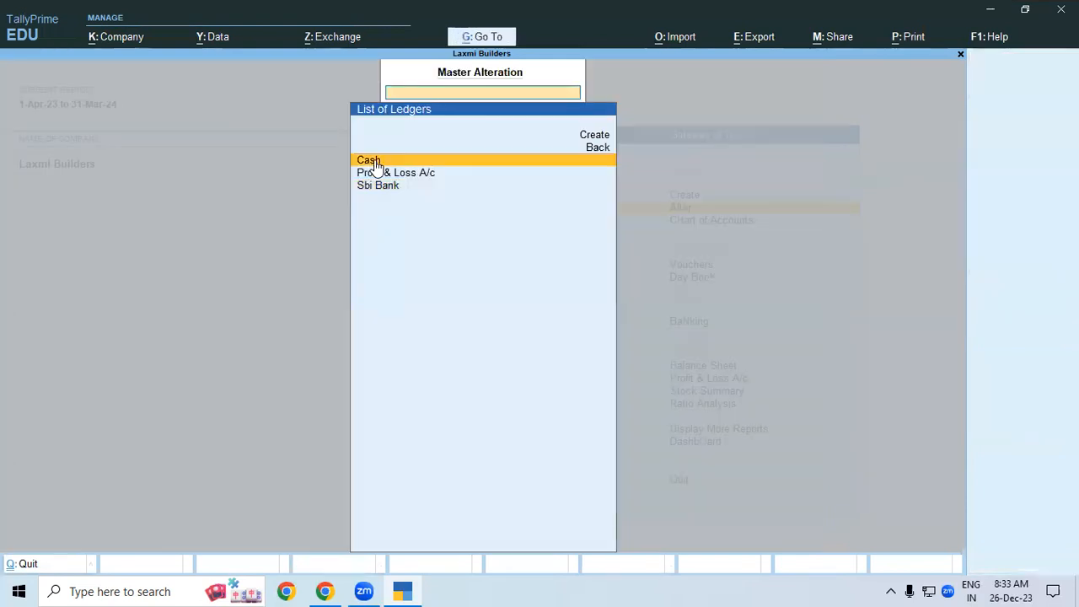
pyautogui.press('Escape')
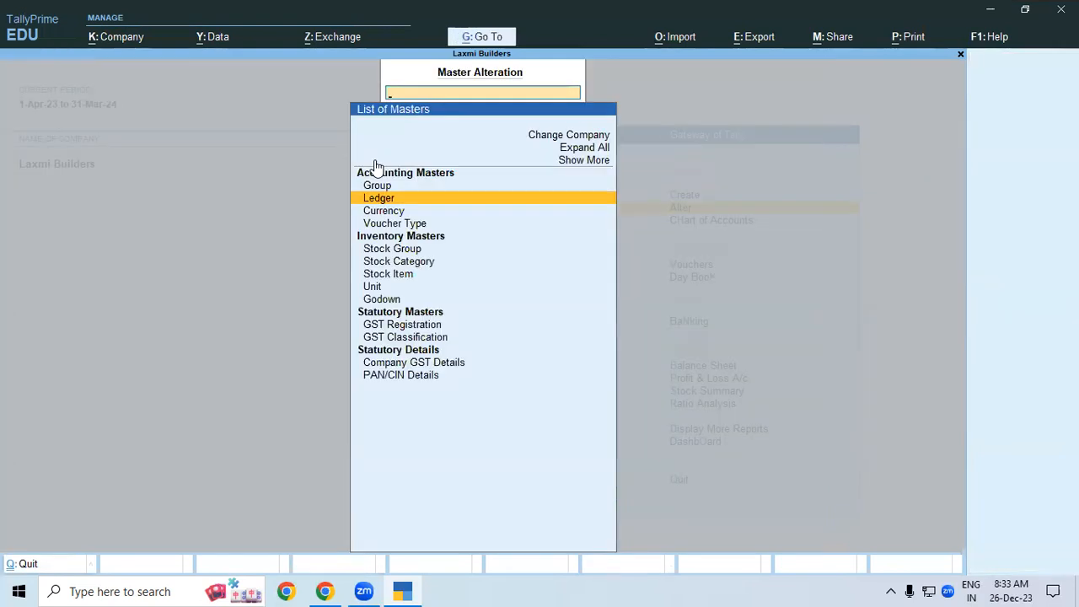
pyautogui.press('Escape')
pyautogui.press('Down')
pyautogui.press('Down')
# - Enter Contra voucher No. 1 with Cash Cr 11,980 and Sbi Bank Dr 11,980.00, then save
pyautogui.press('Return')
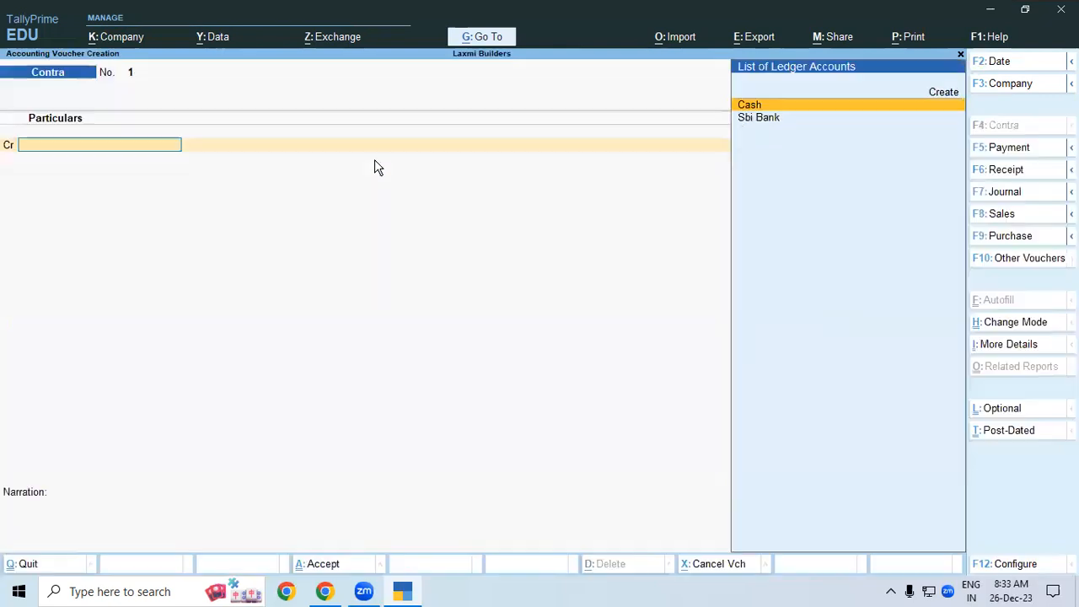
pyautogui.press('Return')
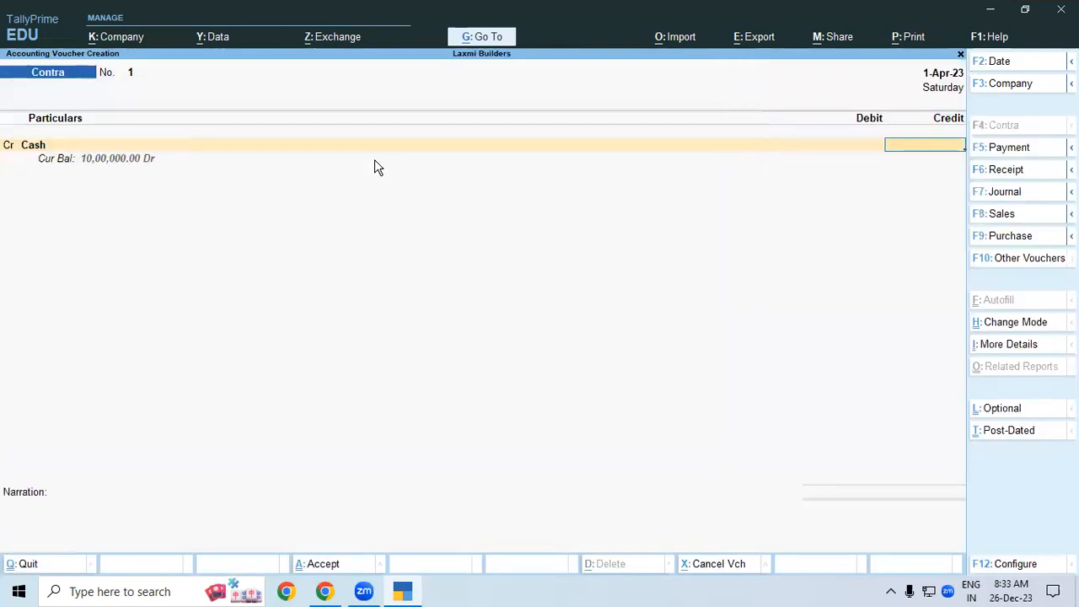
pyautogui.write('11980')
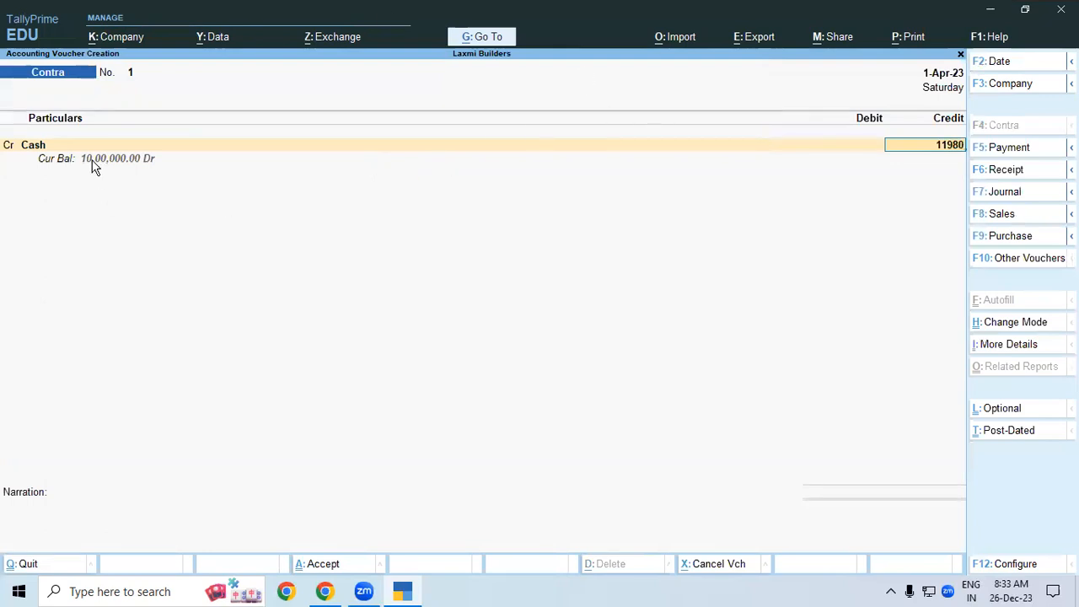
pyautogui.press('Return')
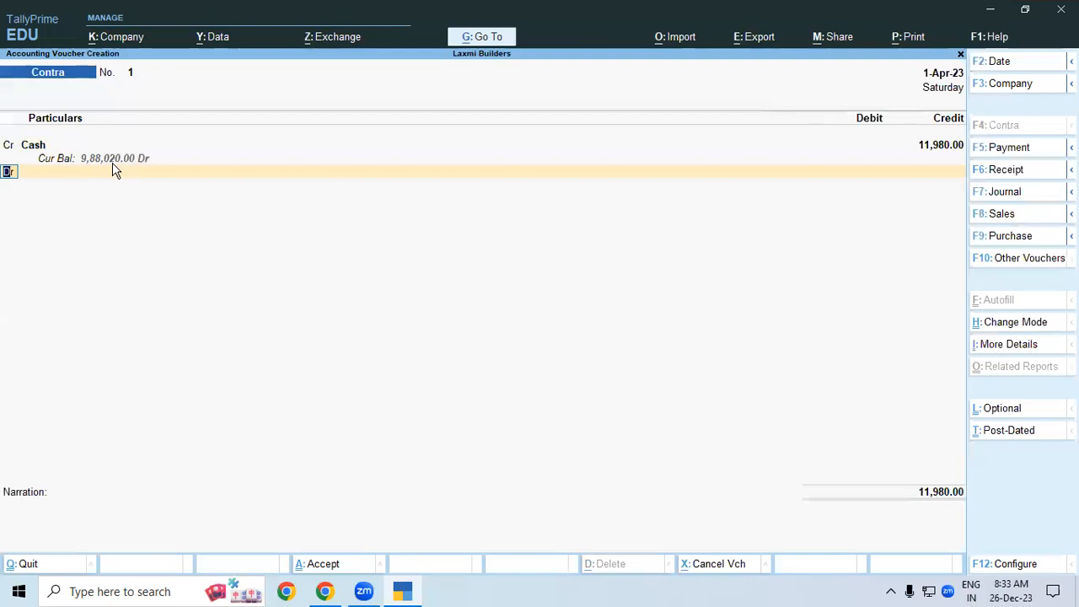
pyautogui.press('Return')
pyautogui.press('Down')
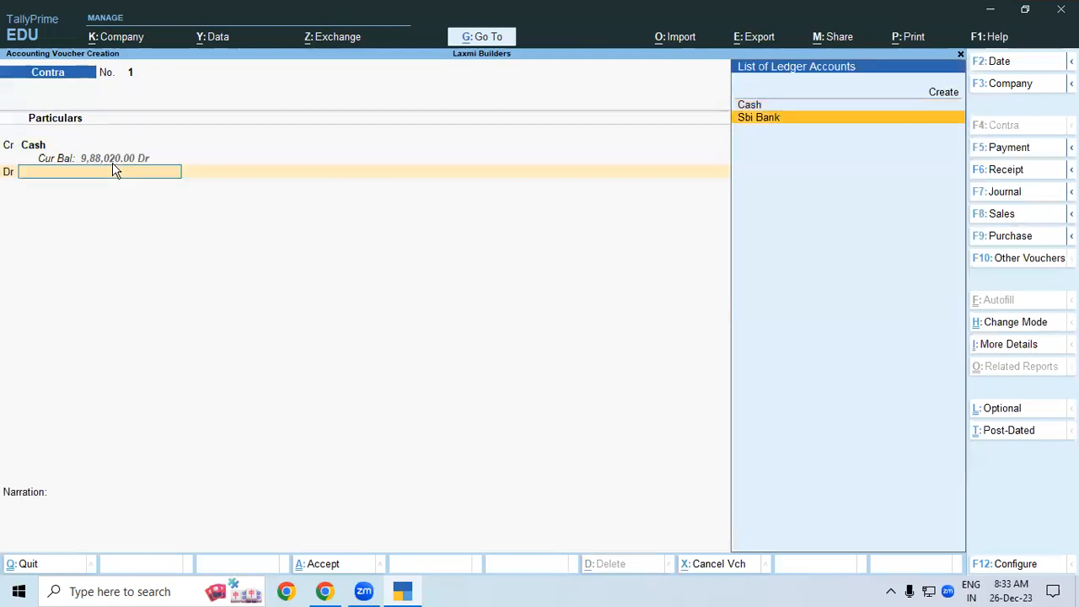
pyautogui.press('Return')
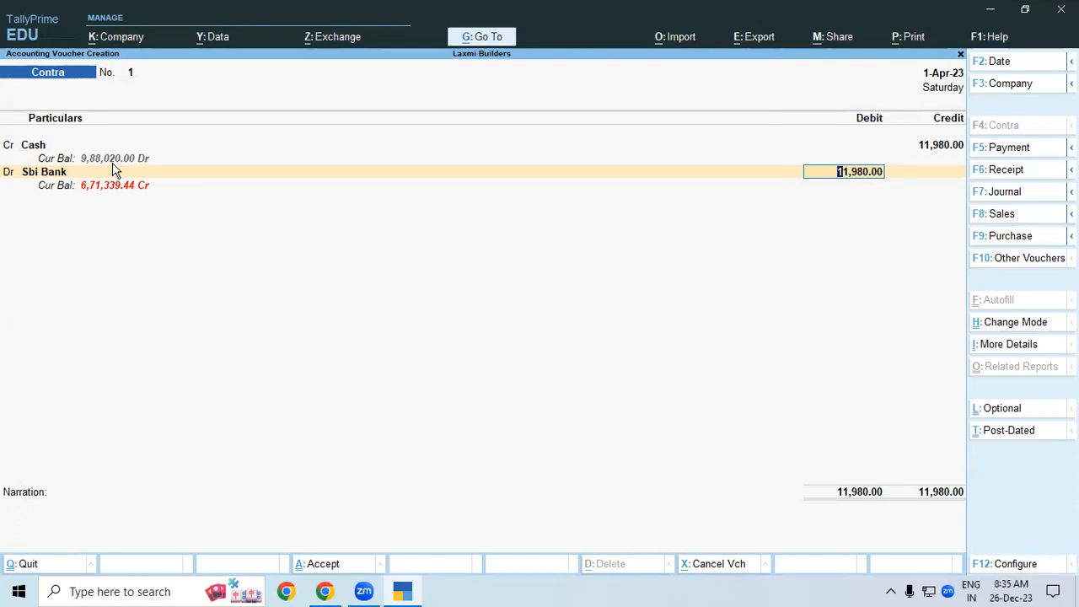
pyautogui.press('ctrl')
pyautogui.hotkey('ctrl', 'a')
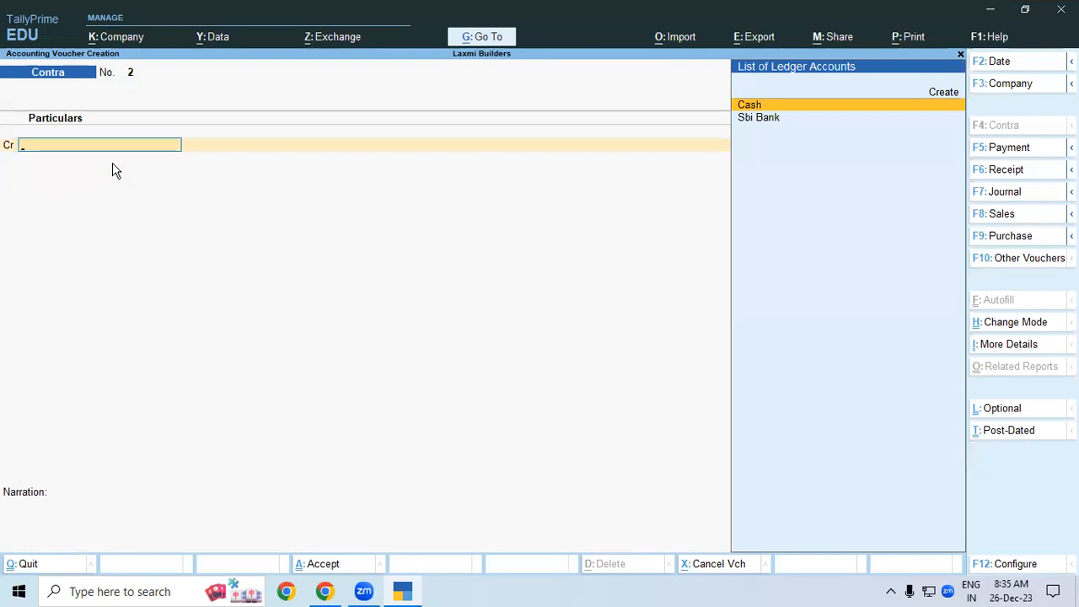
# - Enter Contra voucher No. 2 crediting Cash and debiting Sbi Bank 1,50,000, then save
pyautogui.press('Return')
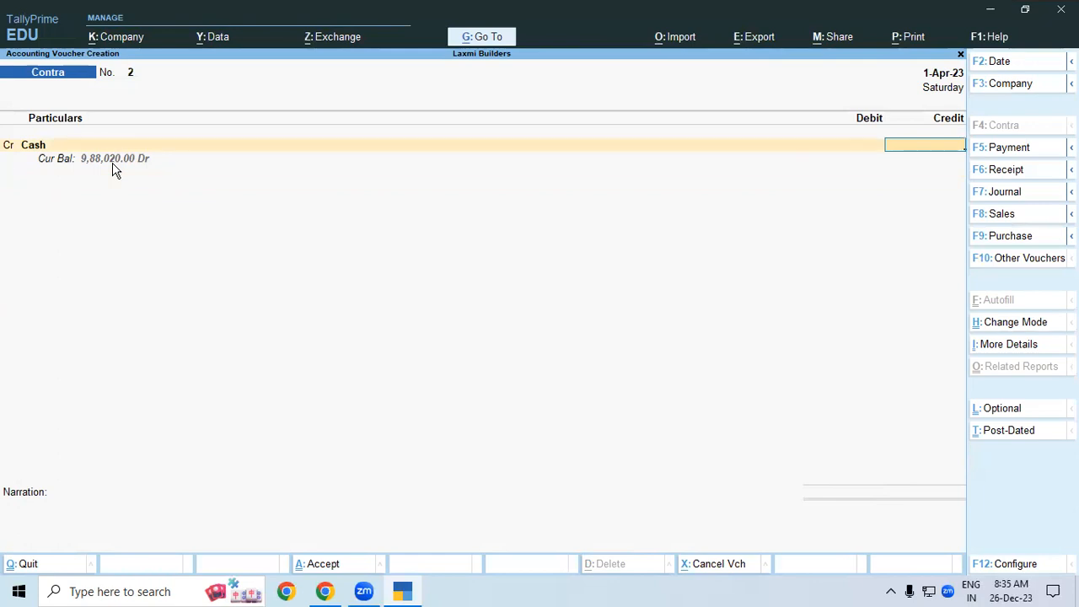
pyautogui.write('1,50,000')
pyautogui.press('Return')
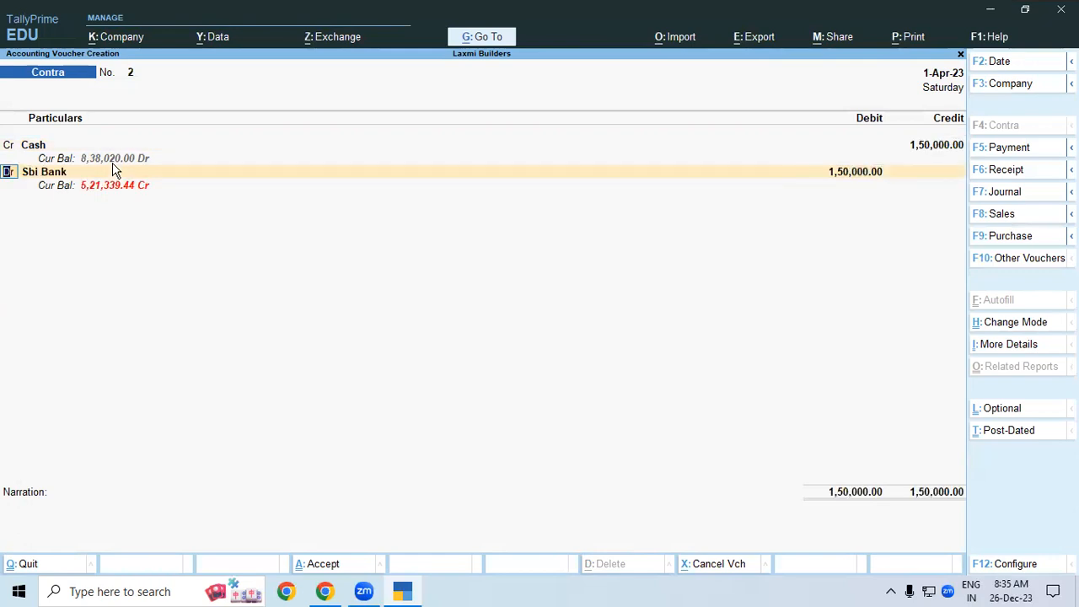
pyautogui.press('Return')
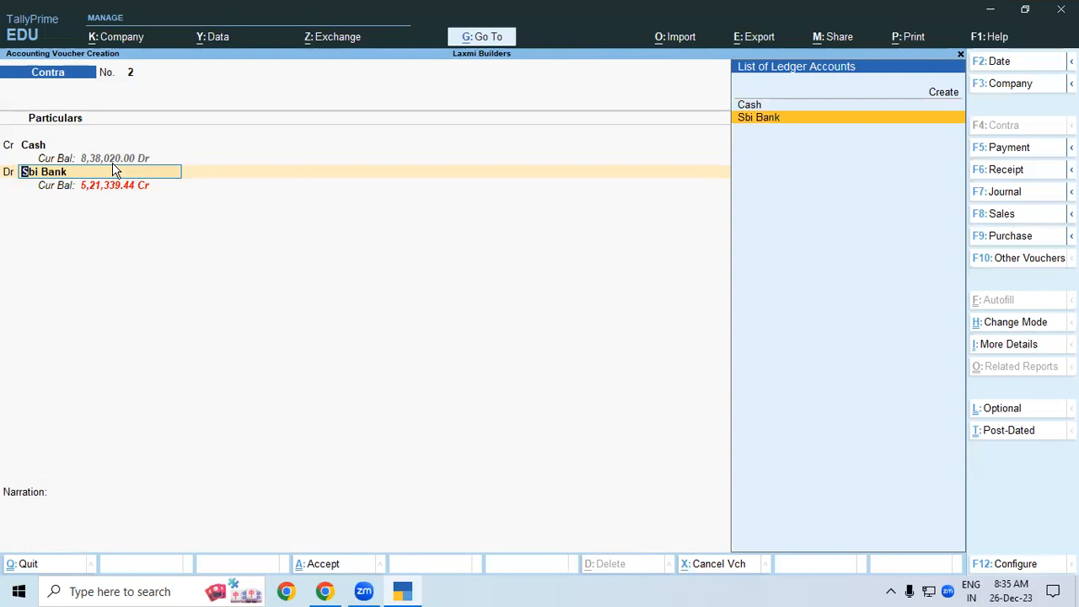
pyautogui.press('Return')
pyautogui.click(112, 167)
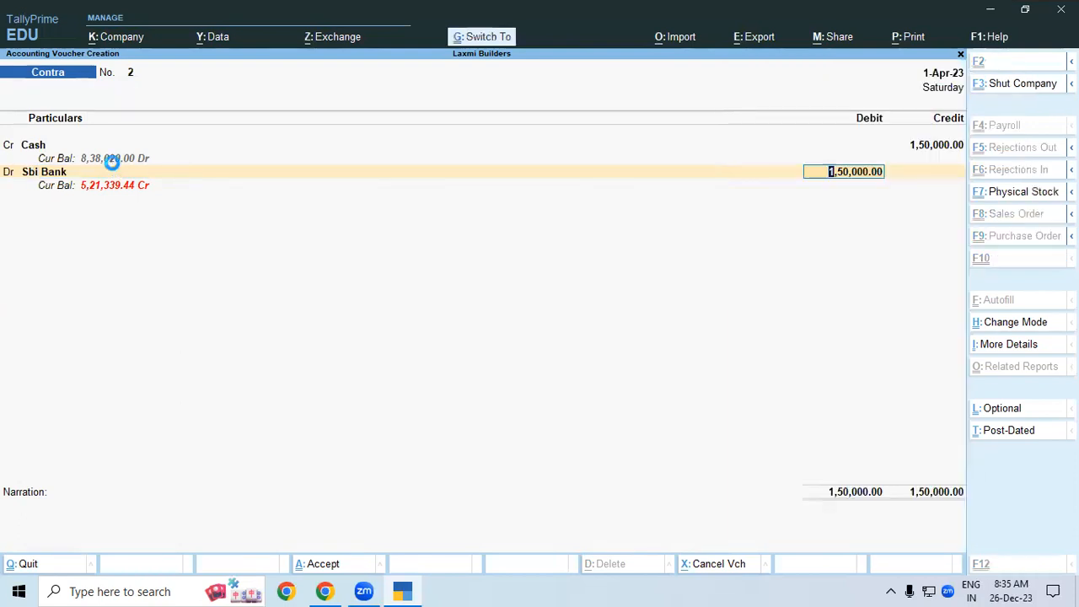
pyautogui.hotkey('ctrl', 'a')
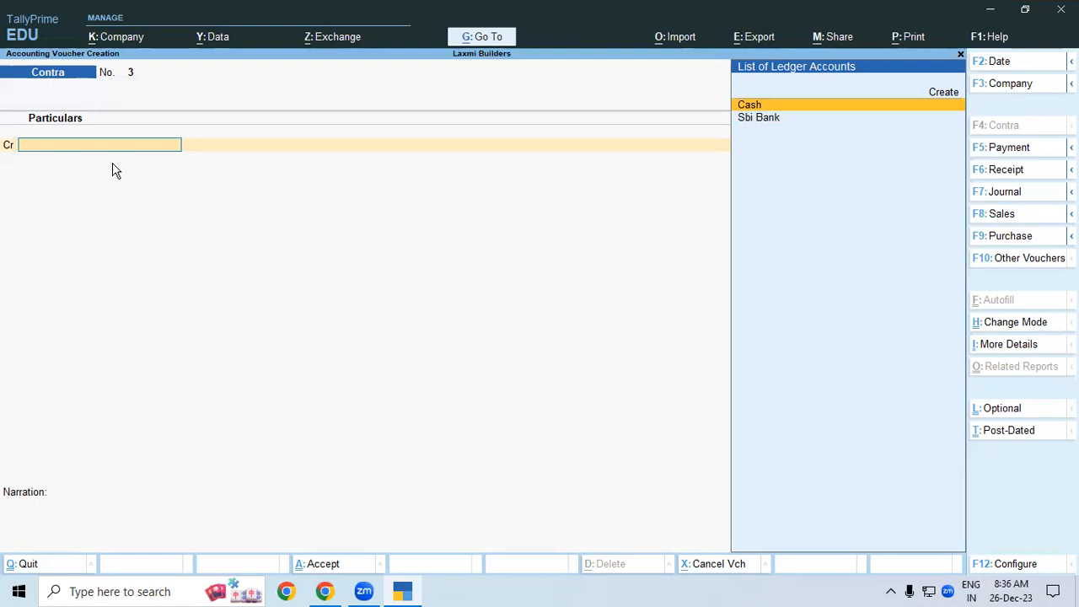
# - Start a Purchase voucher in As Voucher mode with supplier invoice number 1
pyautogui.click(1001, 238)
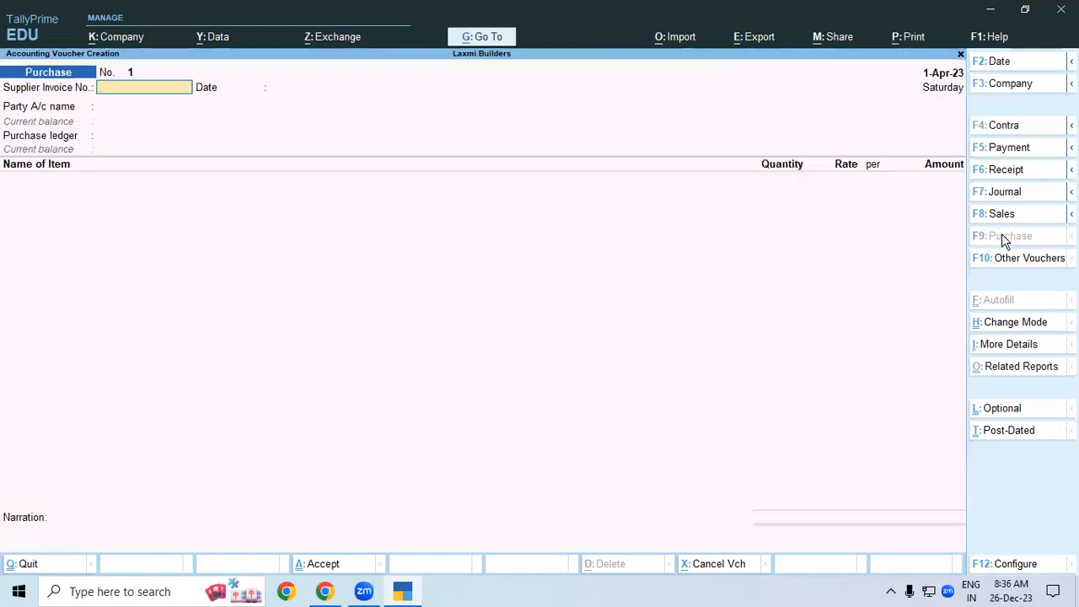
pyautogui.hotkey('ctrl', 'h')
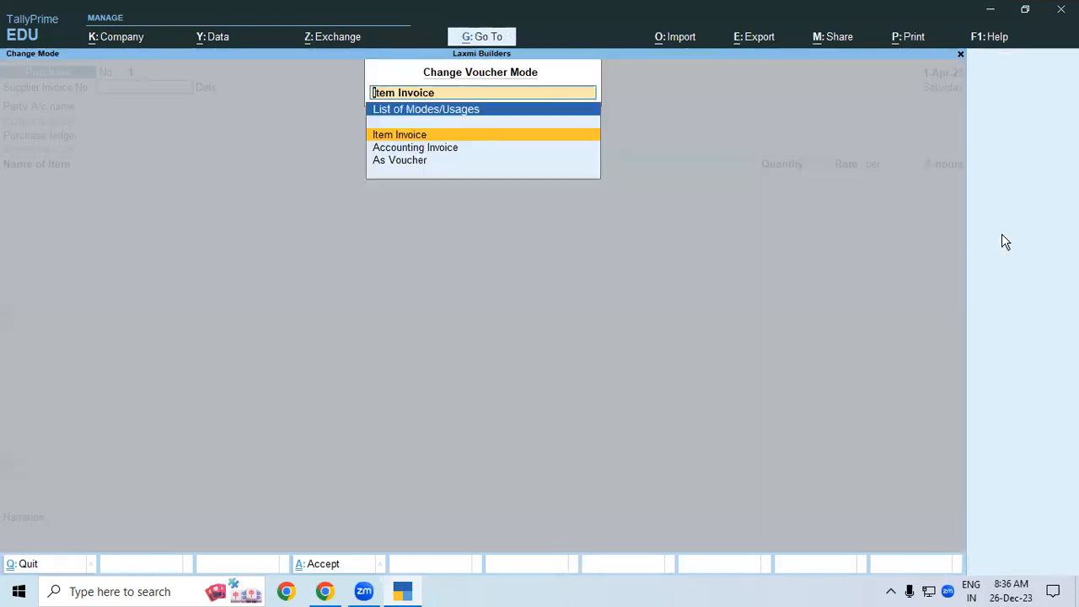
pyautogui.press('Down')
pyautogui.press('Down')
pyautogui.press('Return')
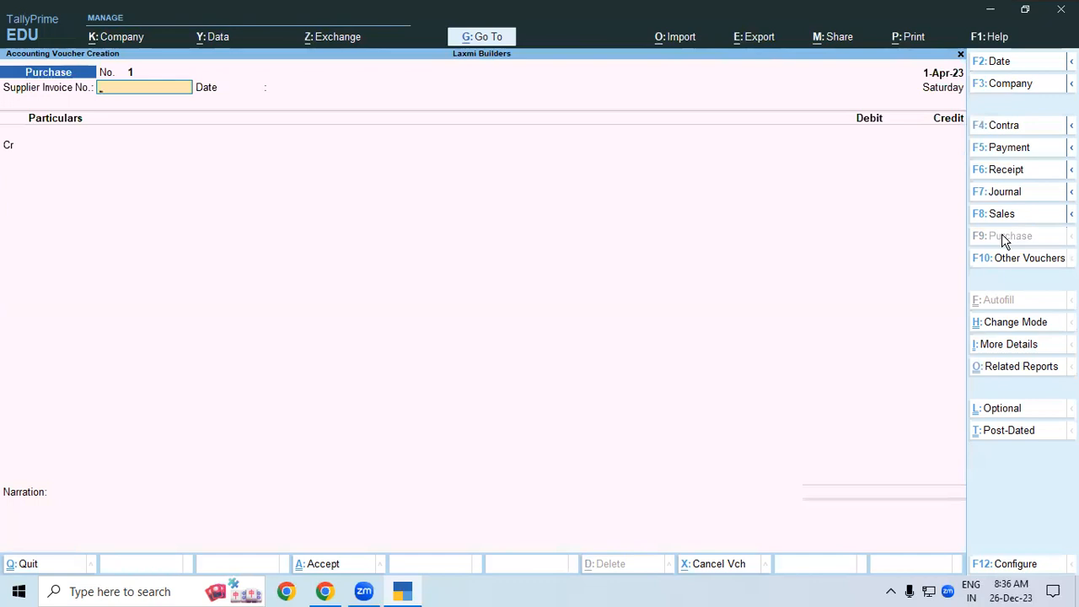
pyautogui.write('1')
pyautogui.press('Return')
pyautogui.press('Return')
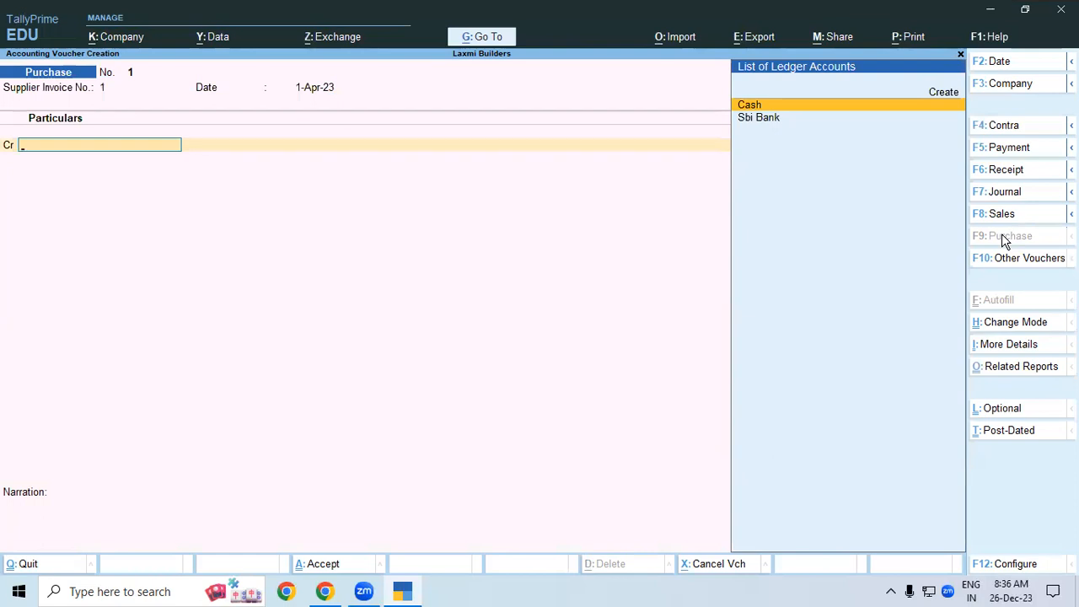
# - Create the ledger Harsh Traders under Sundry Creditors and select it as the credited party
pyautogui.press('Up')
pyautogui.press('Return')
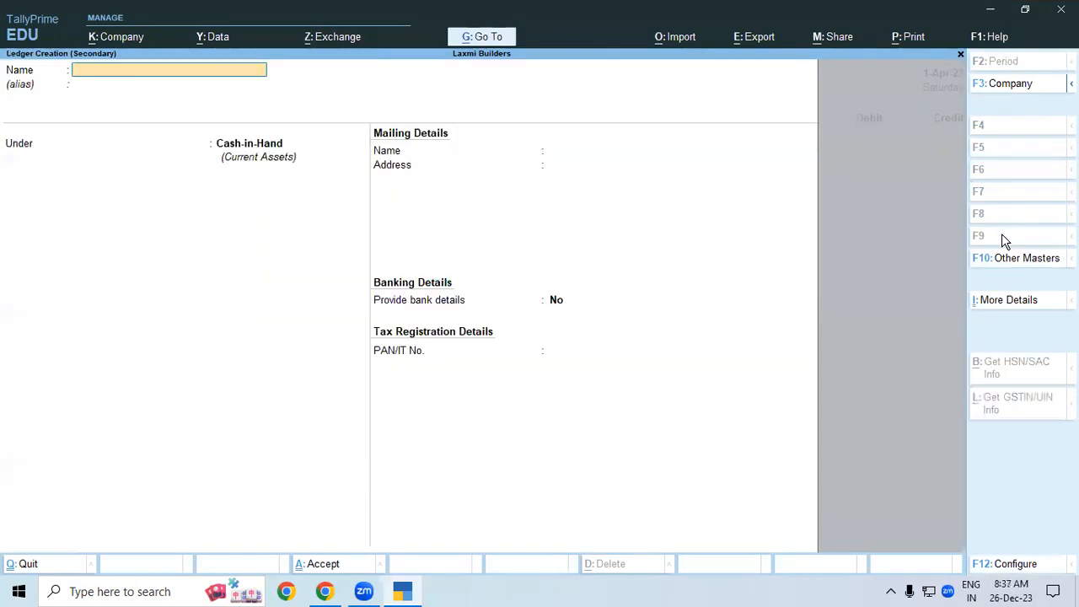
pyautogui.write('Harsh Traders')
pyautogui.press('Return')
pyautogui.press('Return')
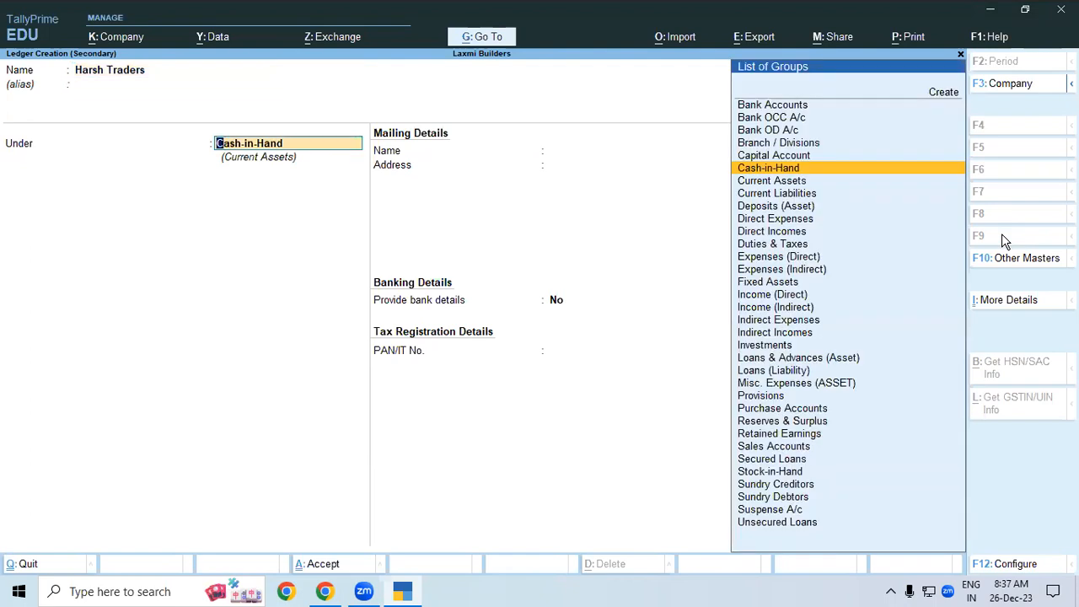
pyautogui.write('Sun')
pyautogui.press('Return')
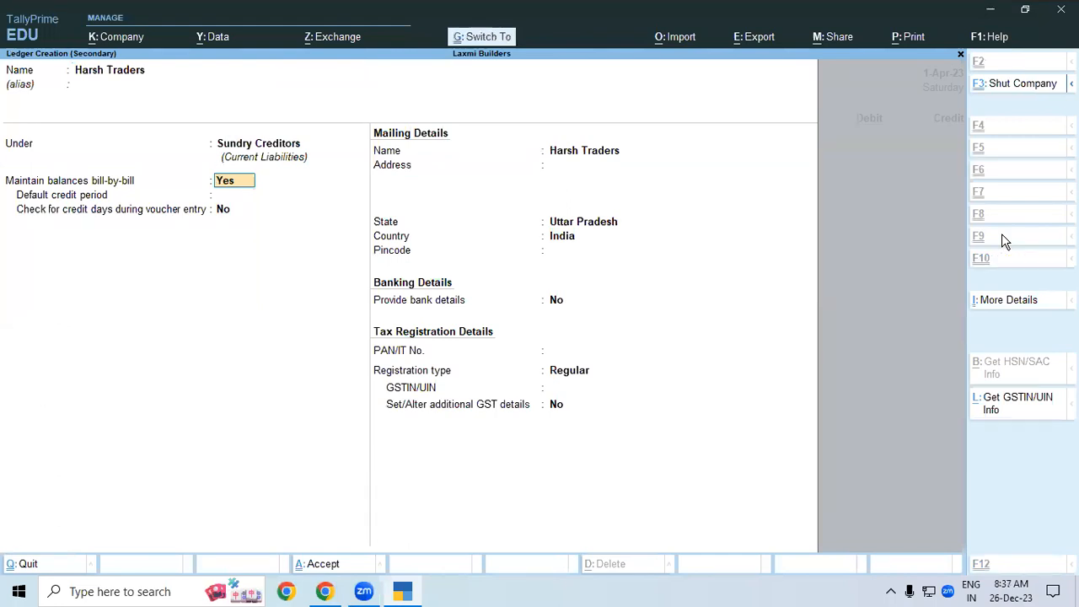
pyautogui.hotkey('ctrl', 'a')
pyautogui.press('Return')
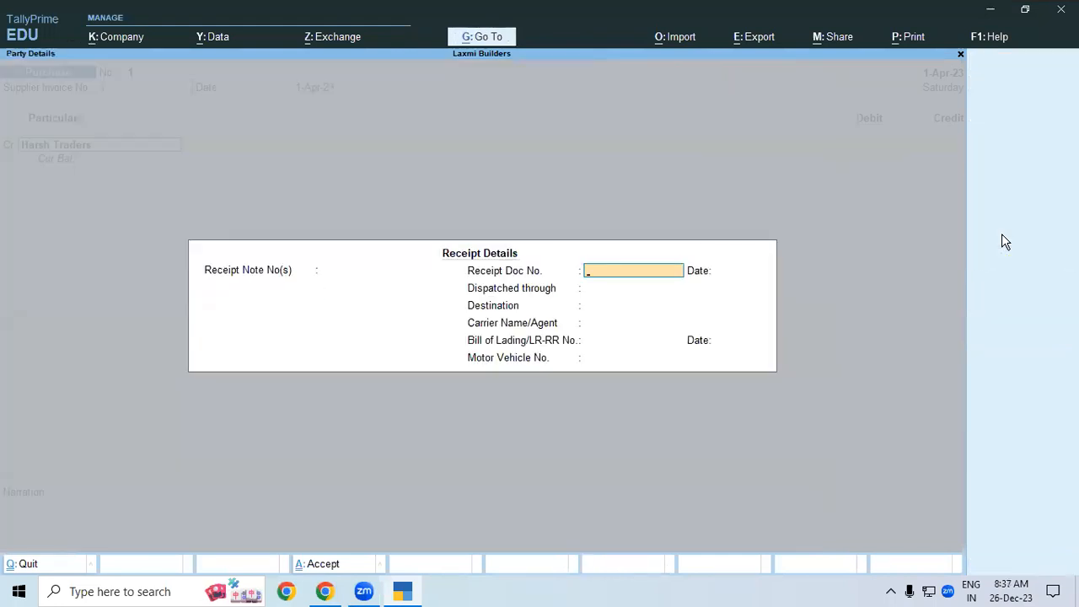
pyautogui.hotkey('ctrl', 'a')
pyautogui.hotkey('ctrl', 'a')
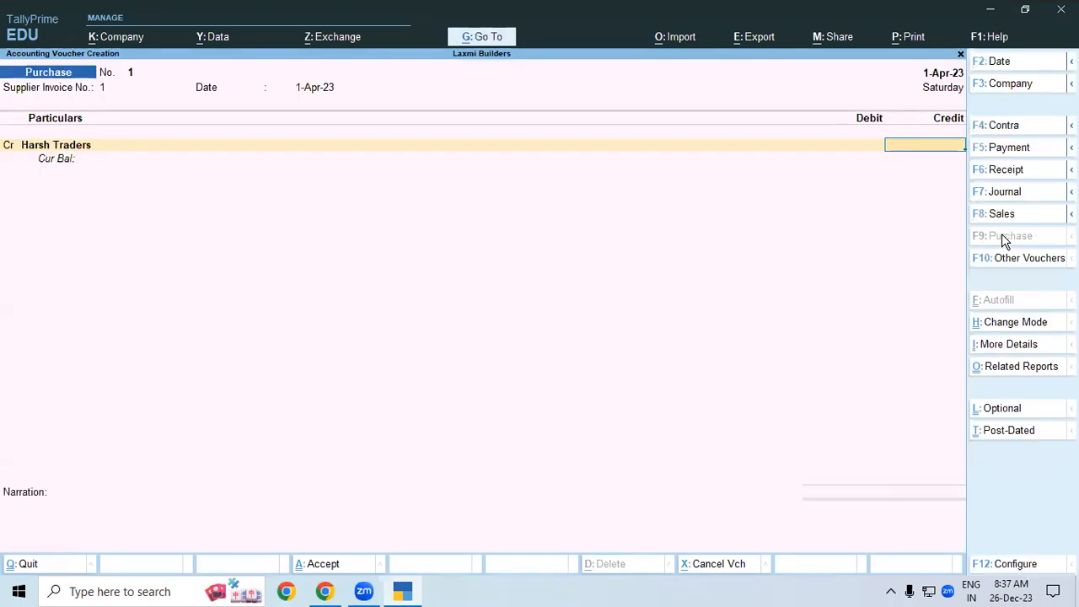
# - Credit Harsh Traders 29,793 as bill-wise New Ref 1
pyautogui.write('29')
pyautogui.write('93')
pyautogui.press('Return')
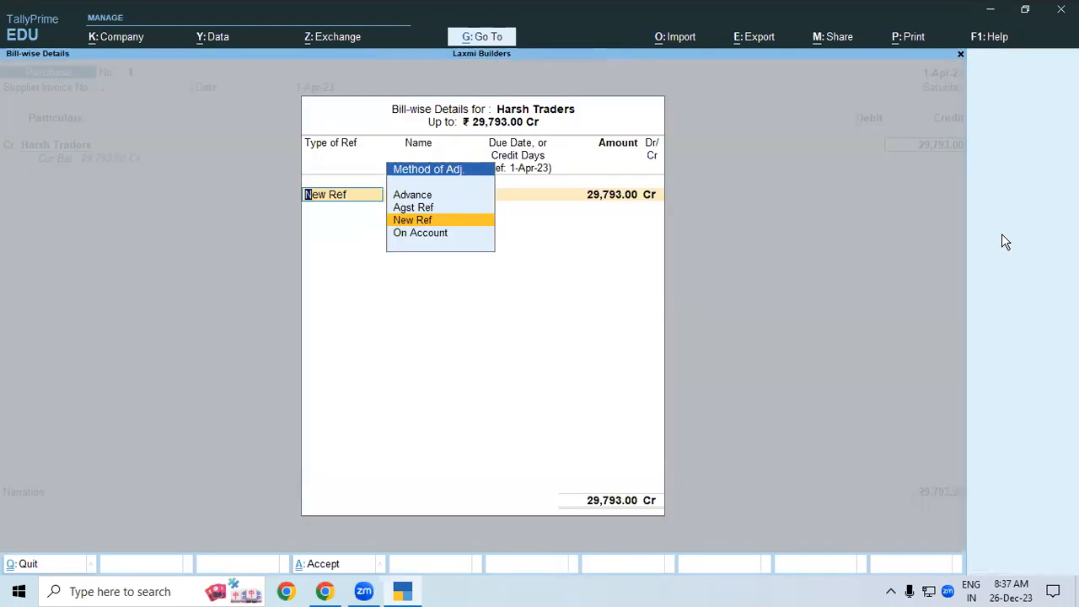
pyautogui.press('Return')
pyautogui.write('1')
pyautogui.press('Return')
pyautogui.press('Return')
pyautogui.press('Return')
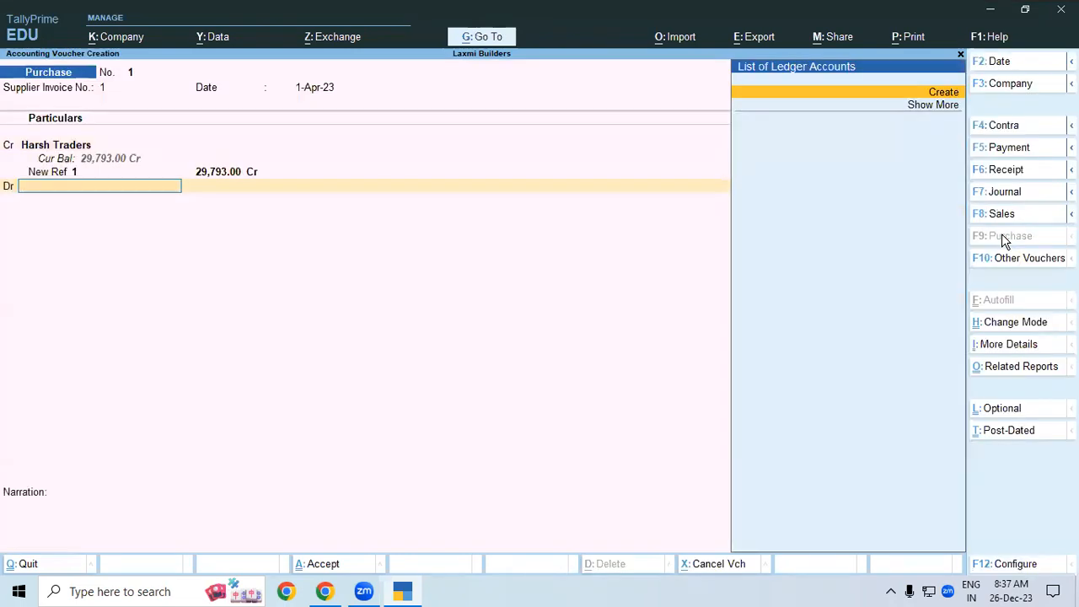
# - Create a Purchase ledger under Purchase Accounts and let it take the 29,793.00 debit
pyautogui.hotkey('alt', 'c')
pyautogui.write('Purchase')
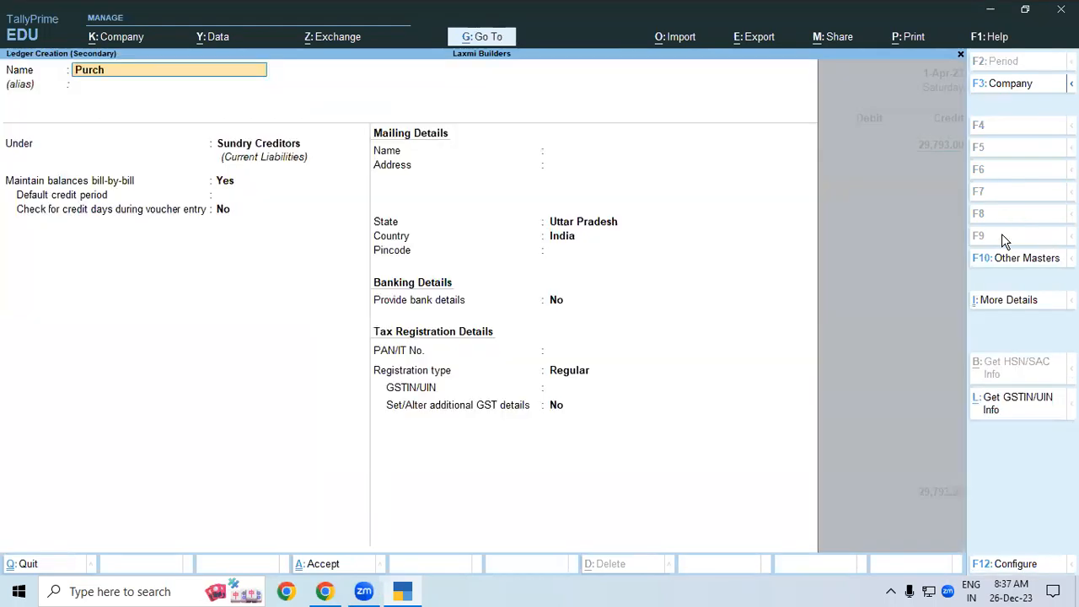
pyautogui.press('Return')
pyautogui.press('Return')
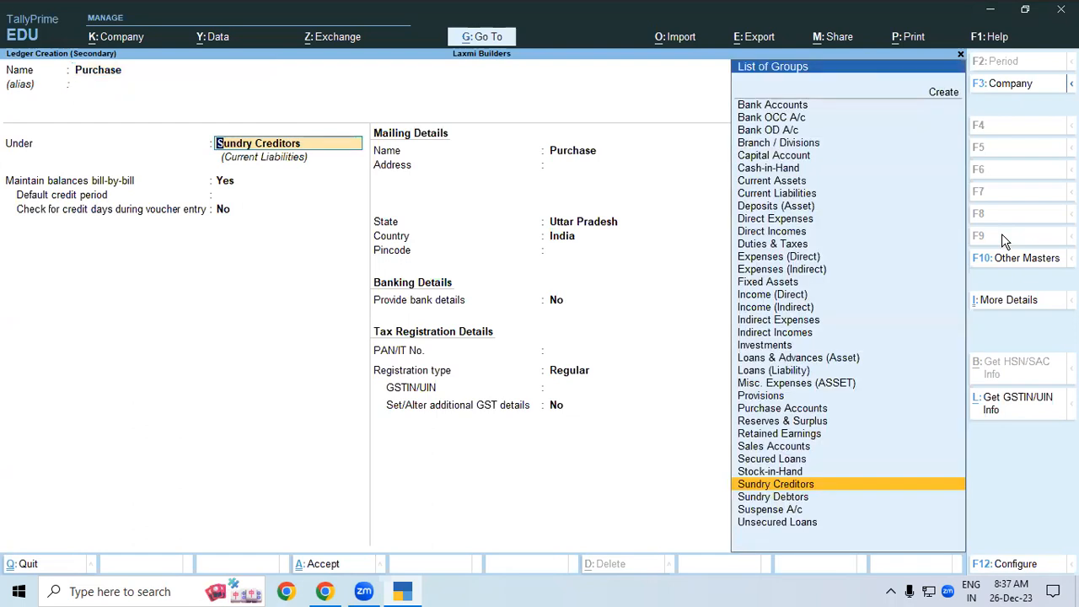
pyautogui.write('P')
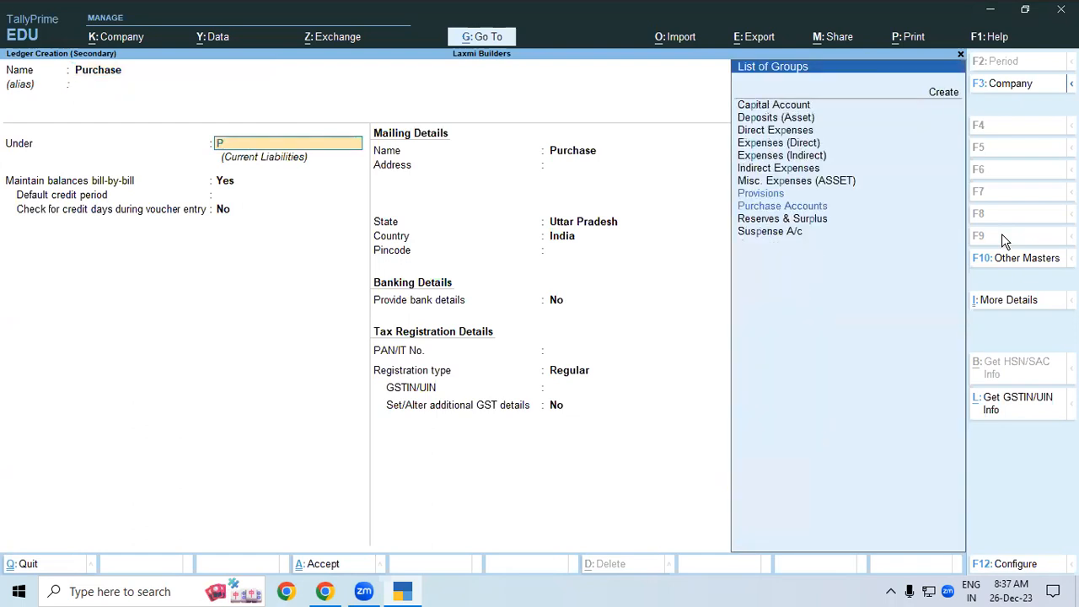
pyautogui.press('Down')
pyautogui.press('Return')
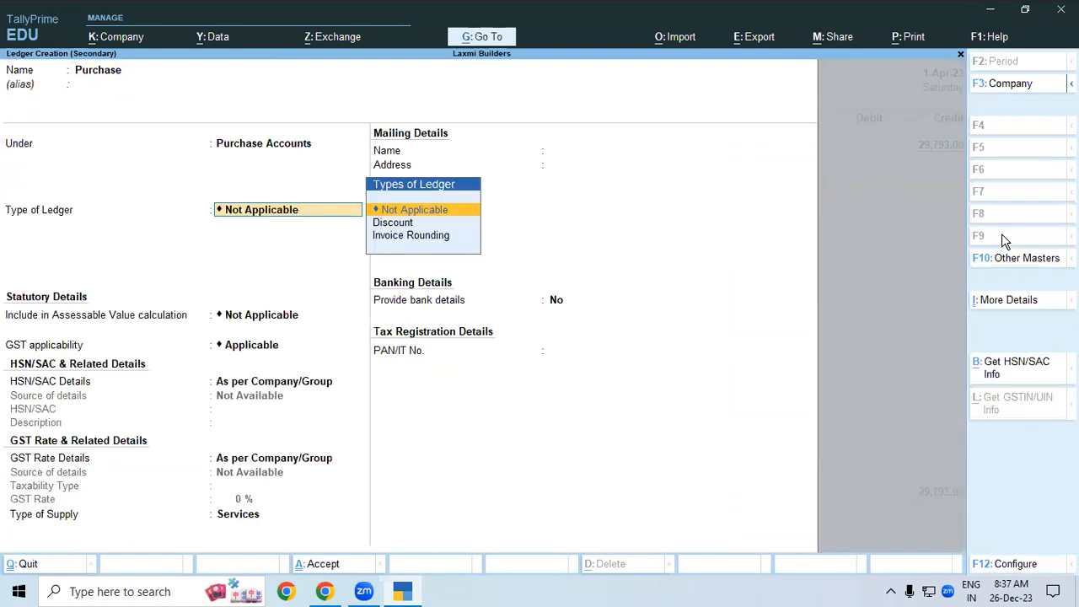
pyautogui.press('Return')
pyautogui.press('ctrl')
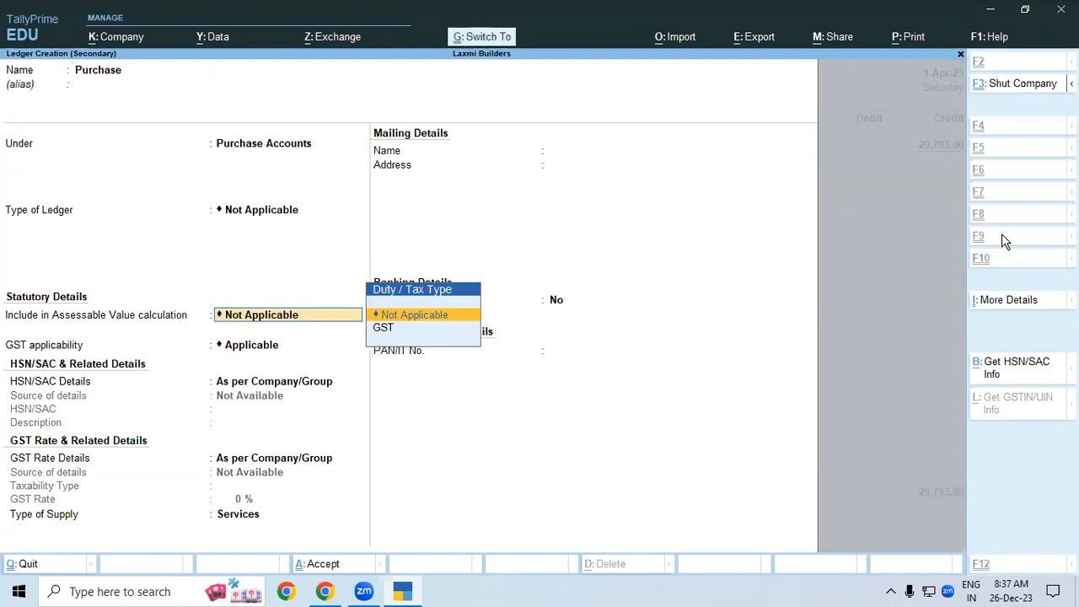
pyautogui.hotkey('ctrl', 'a')
pyautogui.press('Escape')
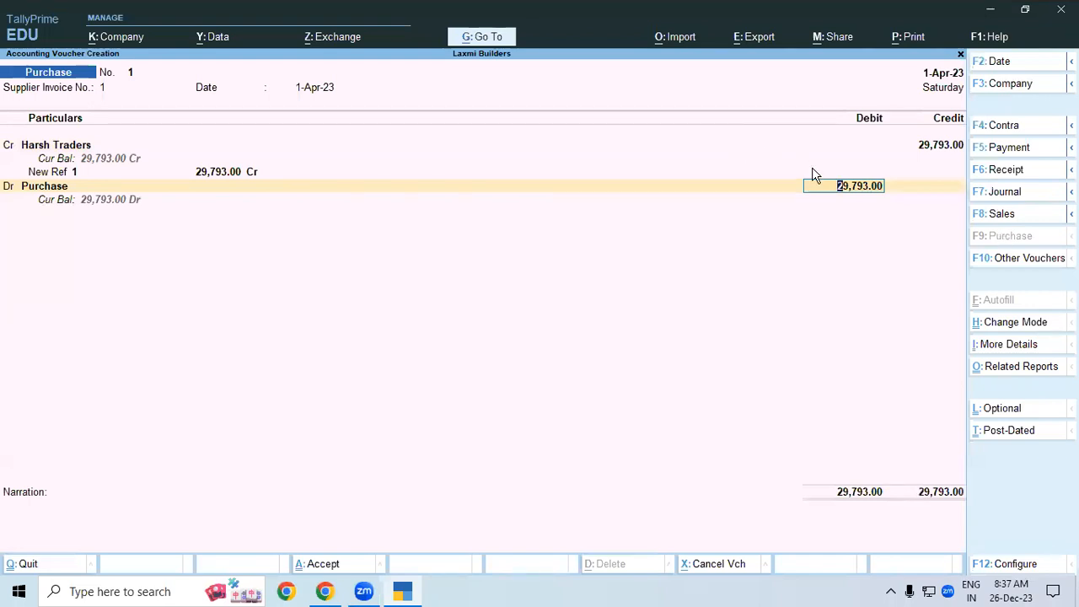
# - Save the Harsh Traders Purchase voucher No. 1 with its 29,793.00 Purchase debit
pyautogui.press('ctrl')
pyautogui.click(850, 194)
pyautogui.hotkey('ctrl', 'a')
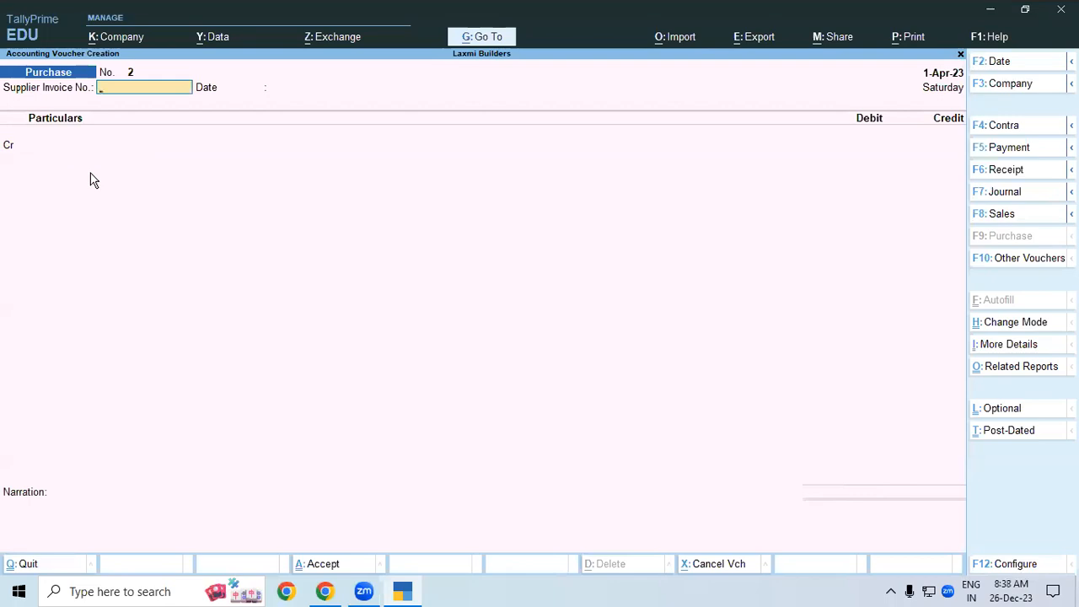
# - Pay Harsh Traders 29,793 against bill 1 from Sbi Bank and save the Payment voucher
pyautogui.click(1027, 152)
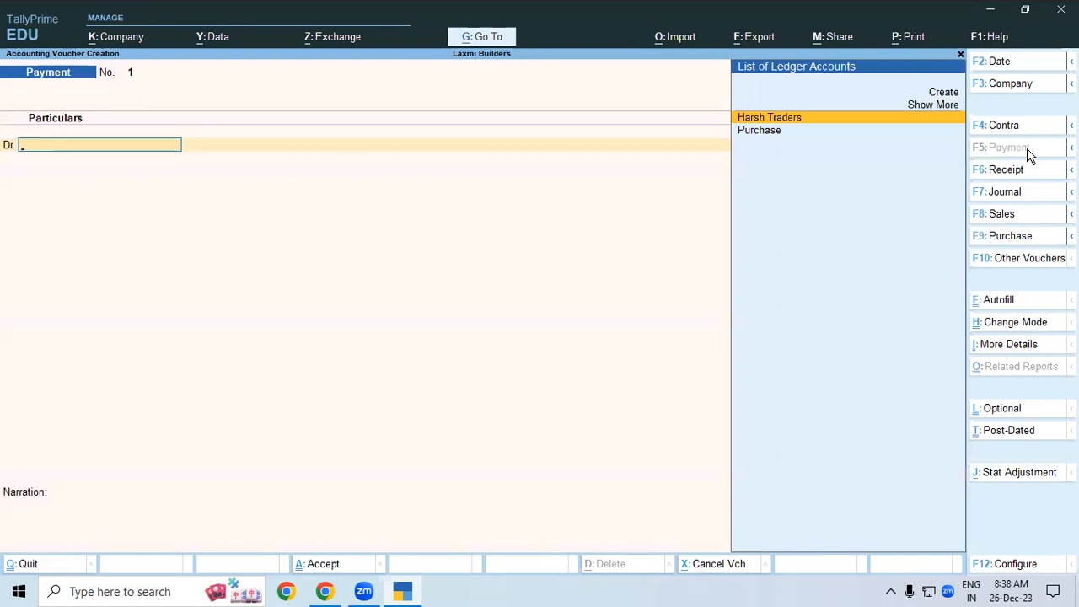
pyautogui.press('Return')
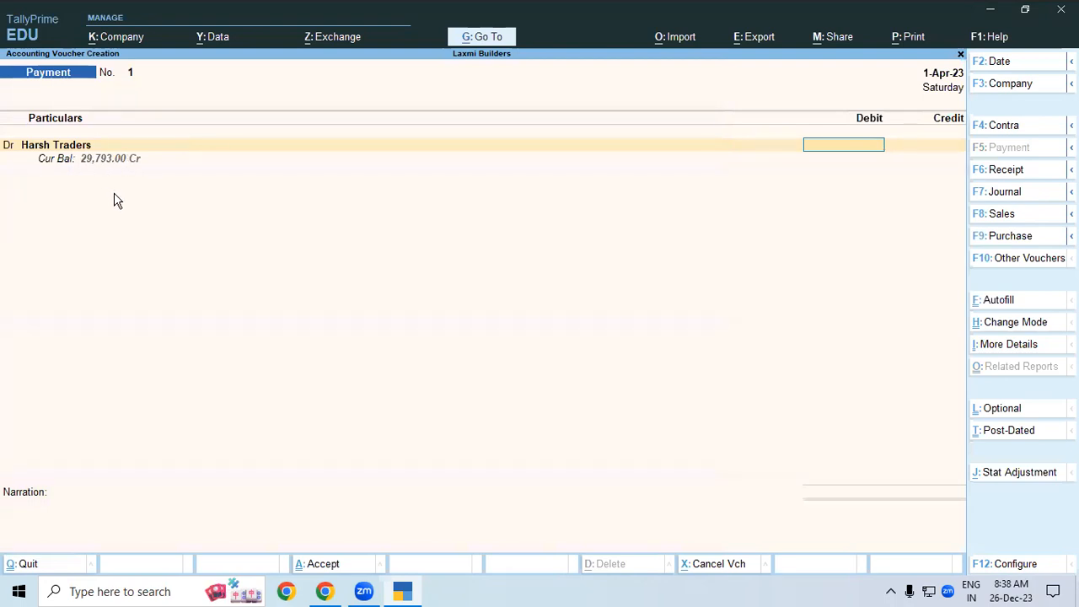
pyautogui.write('29793')
pyautogui.press('Return')
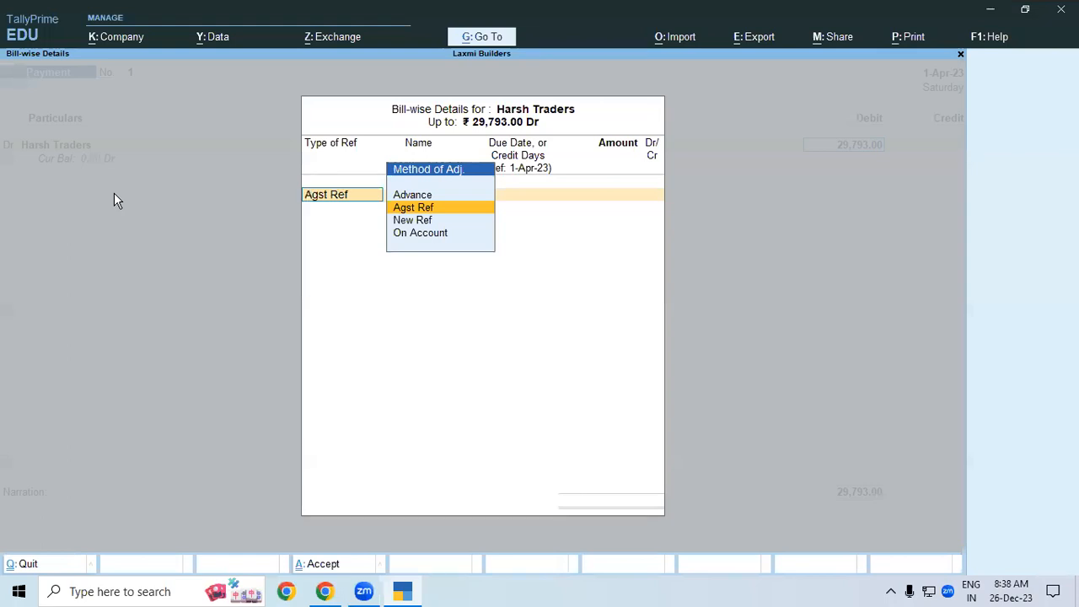
pyautogui.press('Return')
pyautogui.press('Return')
pyautogui.press('Return')
pyautogui.press('Return')
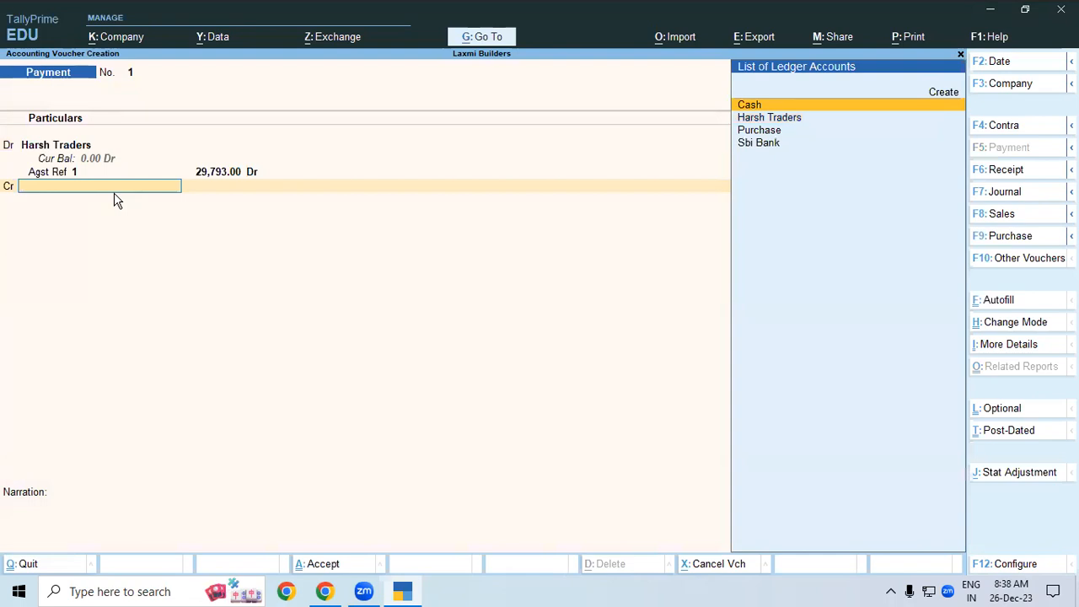
pyautogui.press('Down')
pyautogui.press('Down')
pyautogui.press('Down')
pyautogui.press('Return')
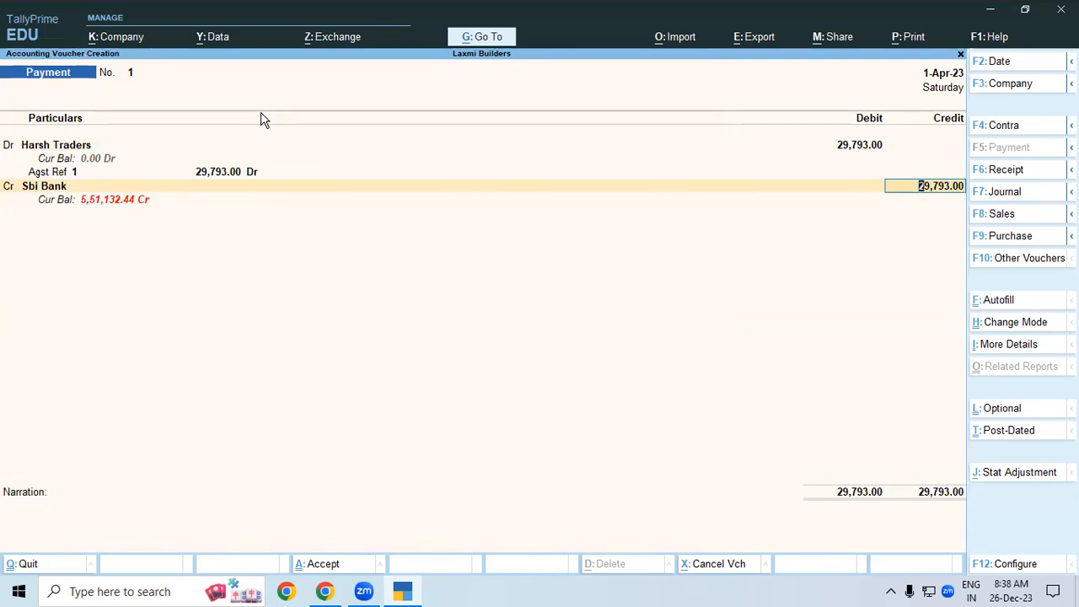
pyautogui.press('ctrl')
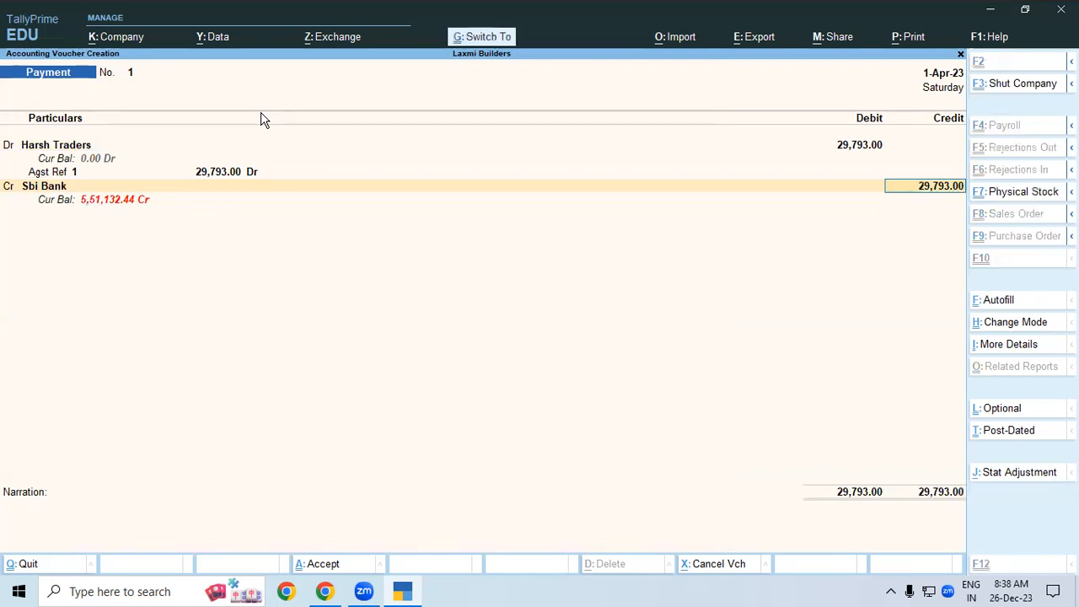
pyautogui.hotkey('ctrl', 'a')
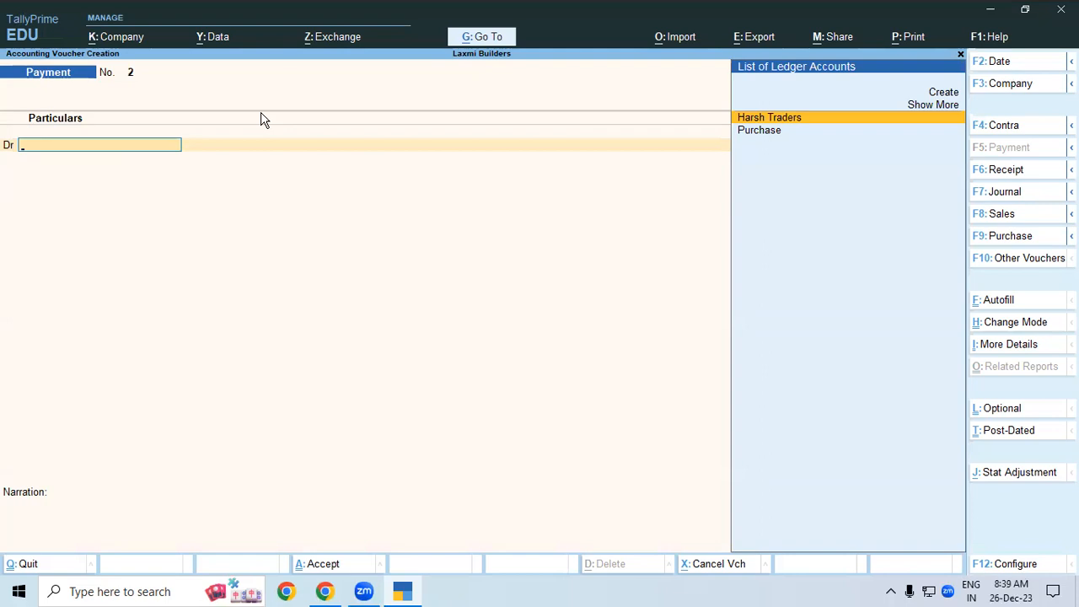
# - Quit the blank payment voucher and open a new ledger creation form
pyautogui.press('BackSpace')
pyautogui.press('BackSpace')
pyautogui.press('Escape')
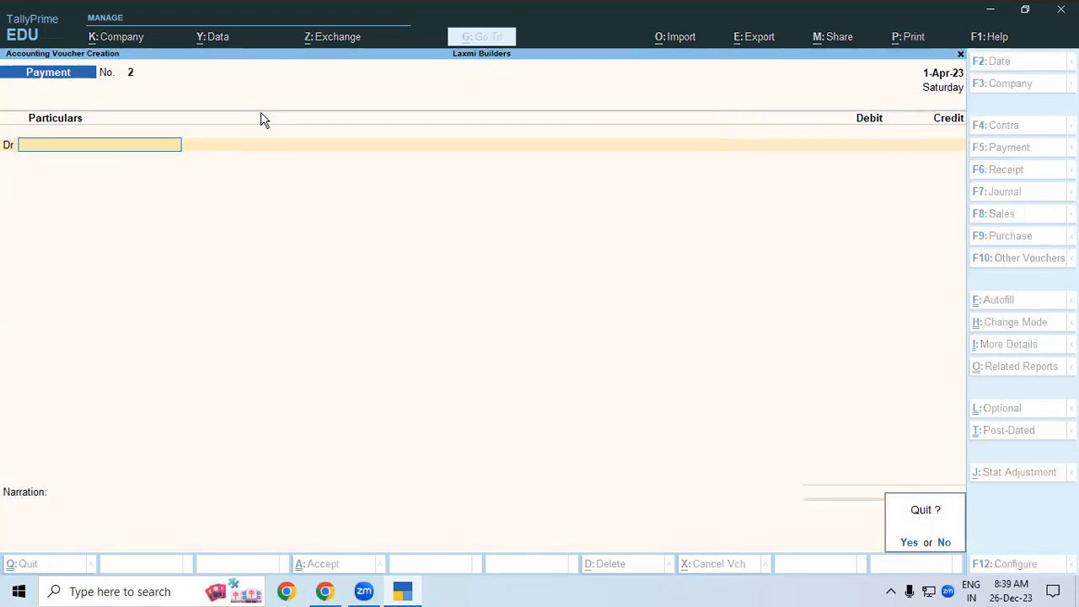
pyautogui.press('Return')
pyautogui.press('Up')
pyautogui.press('Up')
pyautogui.press('Up')
pyautogui.press('Return')
pyautogui.press('Down')
pyautogui.press('Down')
pyautogui.press('Up')
pyautogui.press('Return')
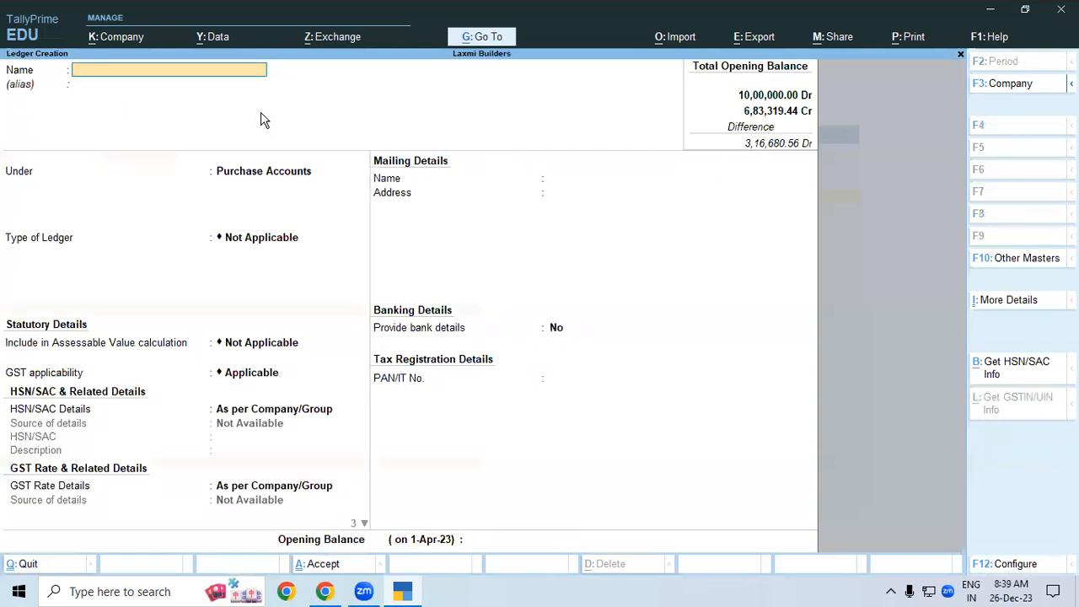
# - Create the Gupta Traders ledger under Sundry Creditors and save it
pyautogui.write('Gupta Traders')
pyautogui.press('Return')
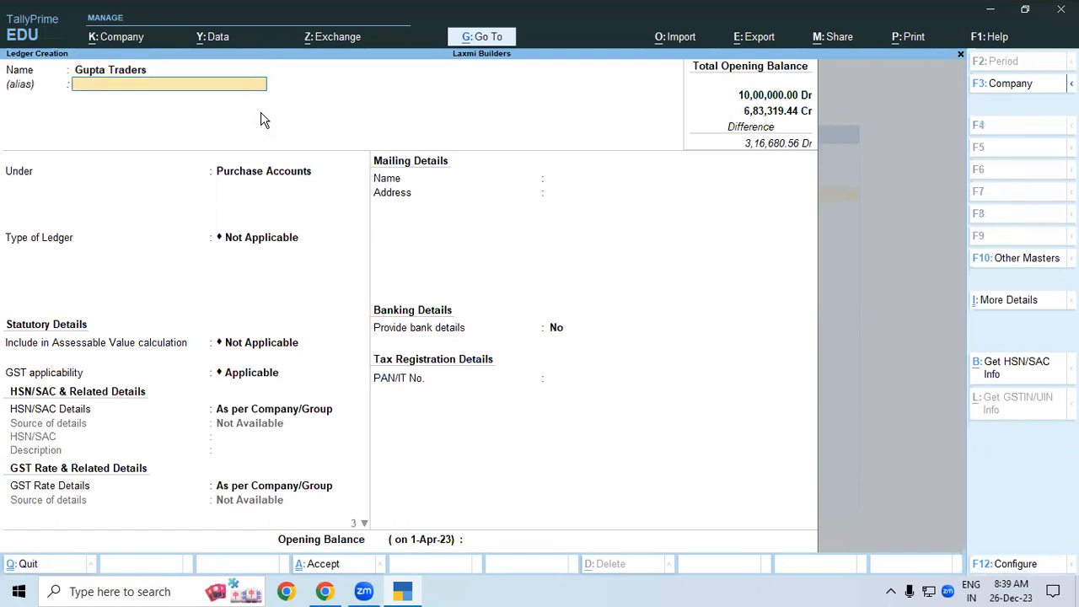
pyautogui.press('Return')
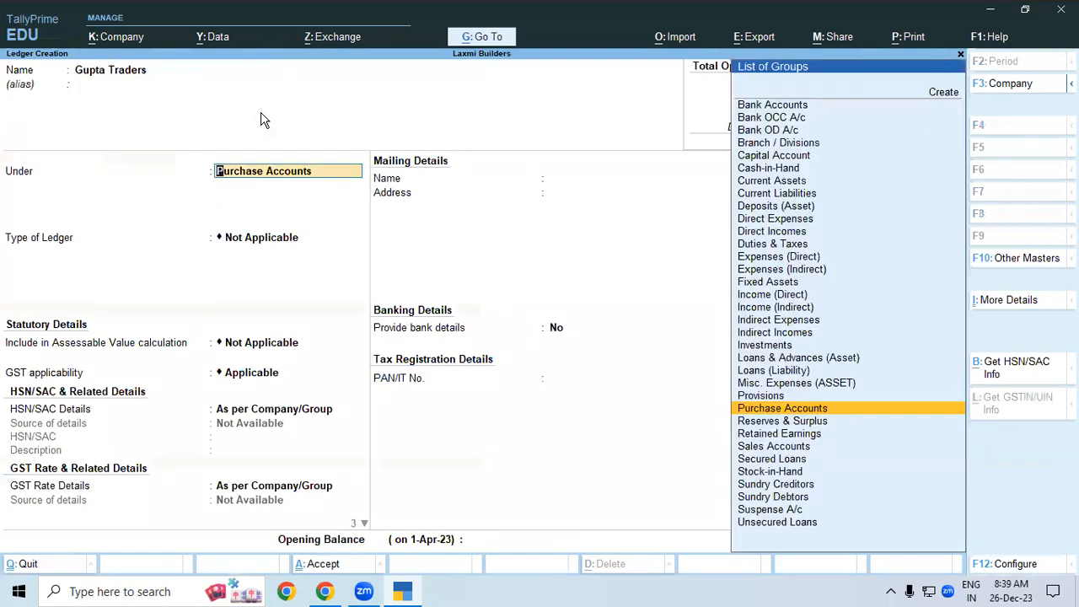
pyautogui.write('Sund')
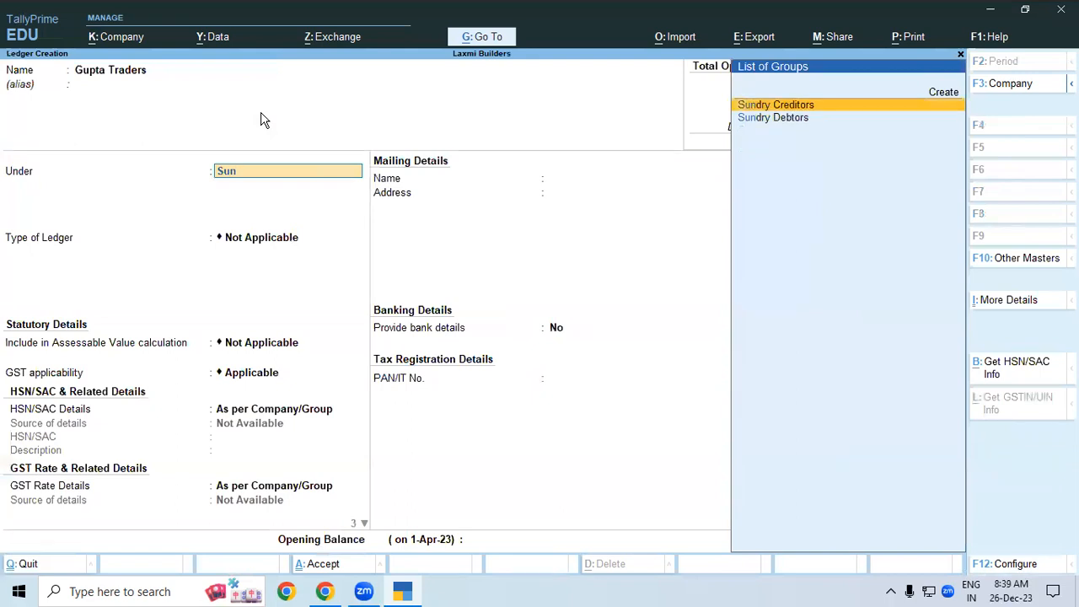
pyautogui.press('Return')
pyautogui.press('ctrl')
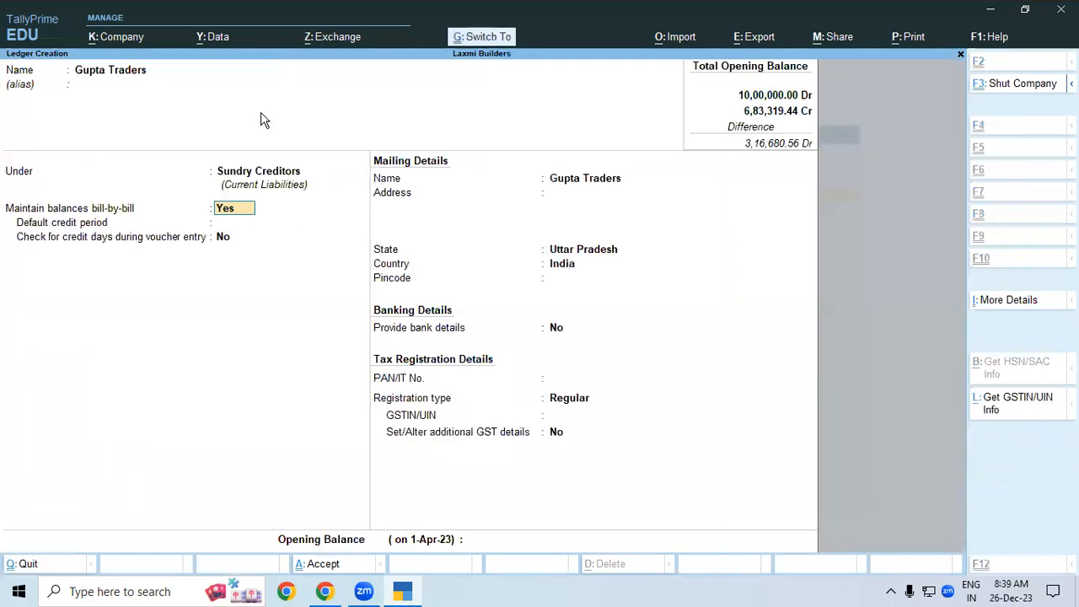
pyautogui.hotkey('ctrl', 'a')
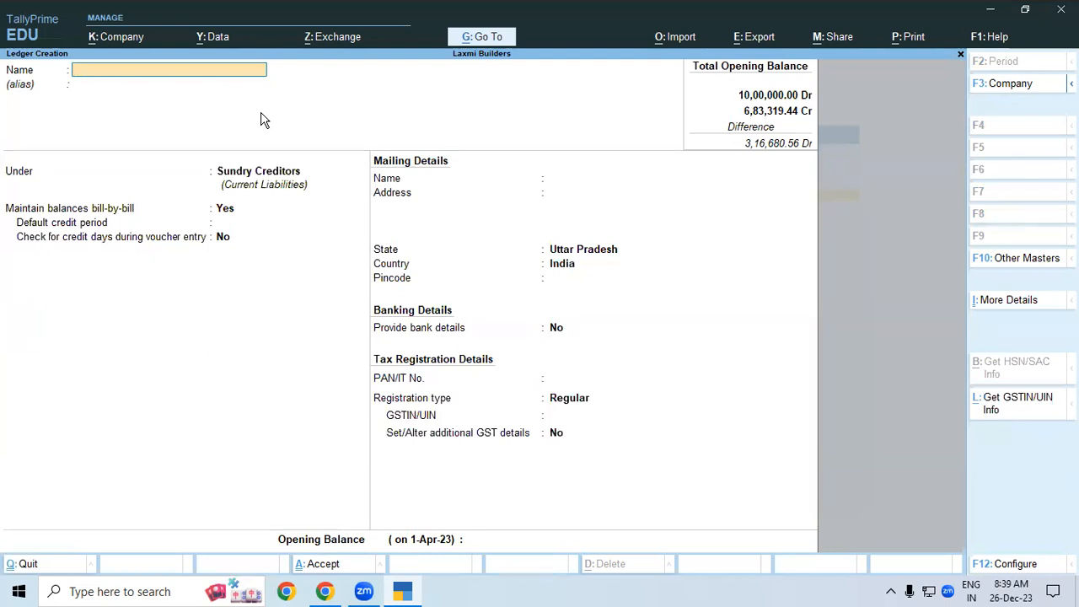
# - Start a Purchase voucher in As Voucher mode from the Gateway of Tally
pyautogui.press('Escape')
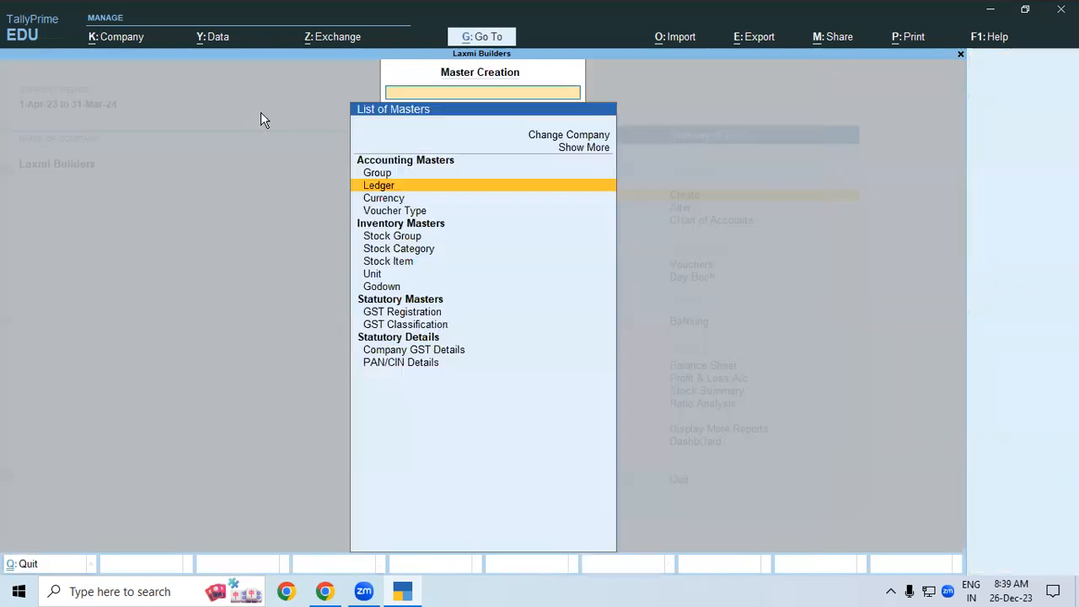
pyautogui.press('Escape')
pyautogui.press('Down')
pyautogui.press('Down')
pyautogui.press('Down')
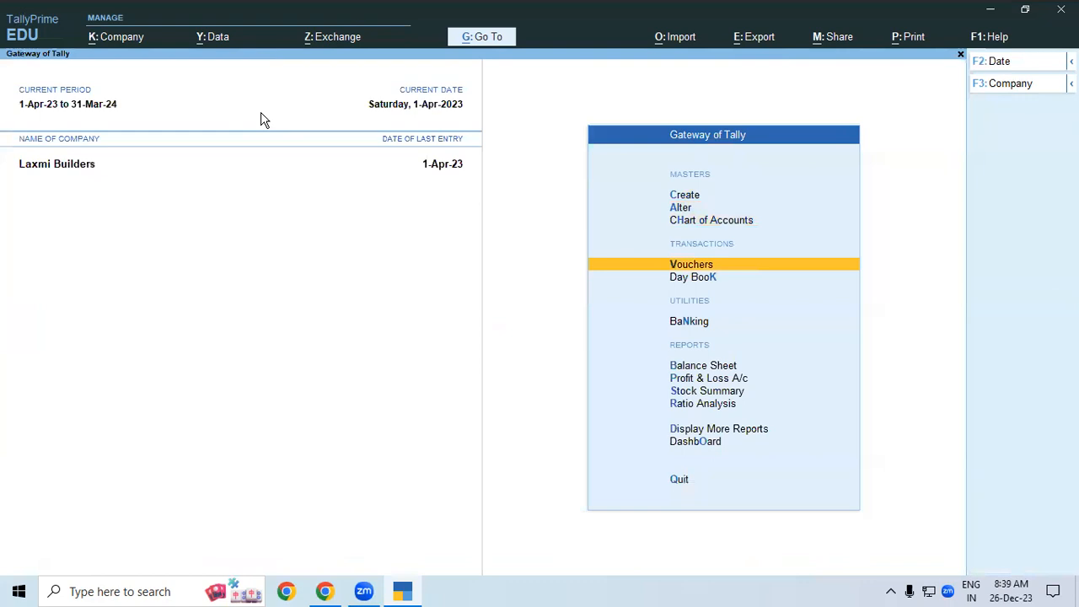
pyautogui.press('Return')
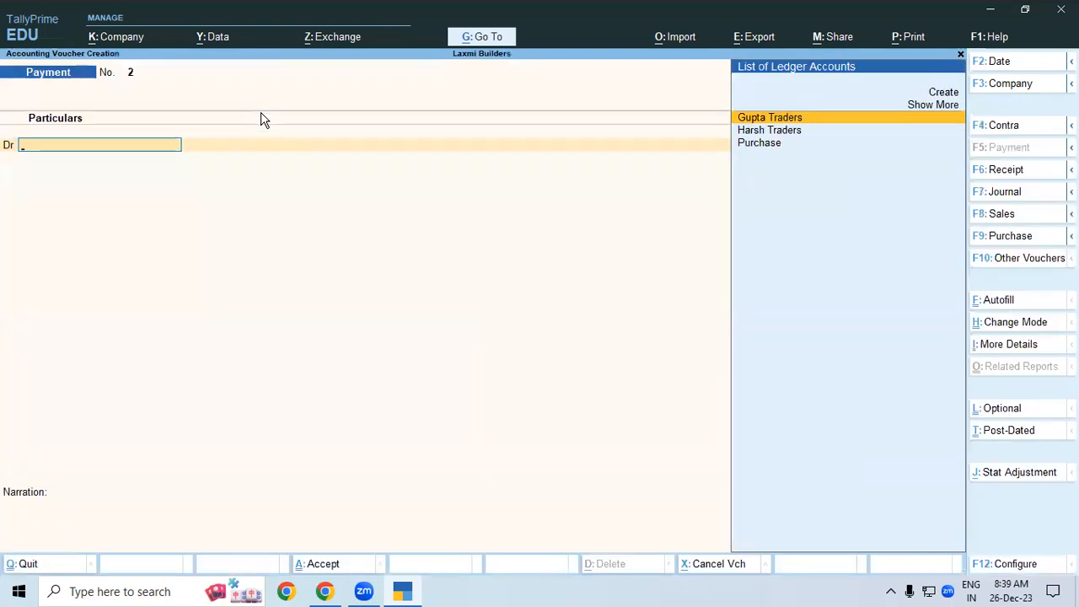
pyautogui.press('F8')
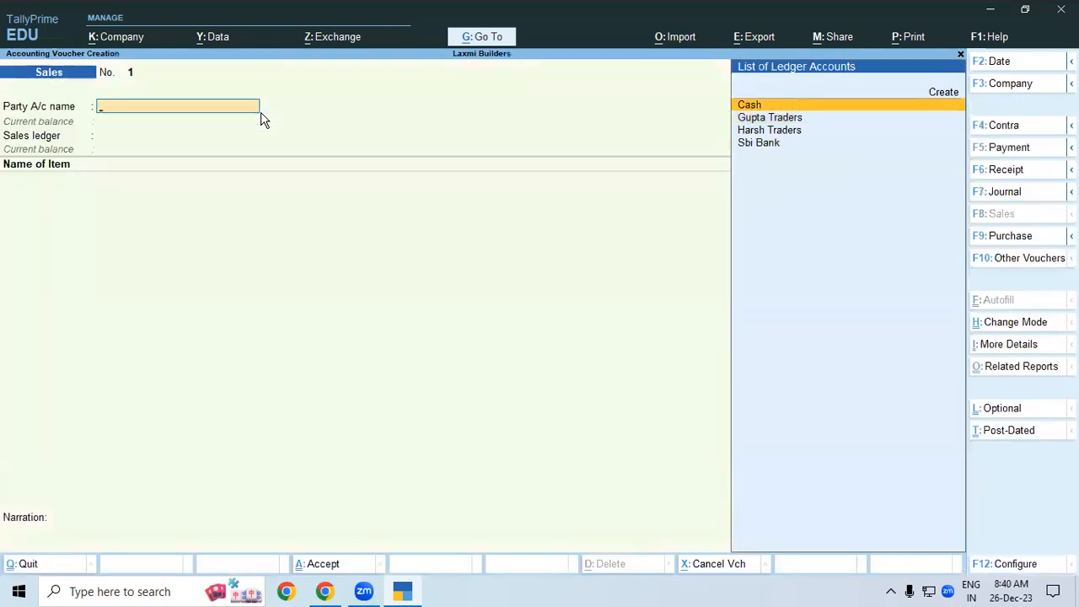
pyautogui.press('F9')
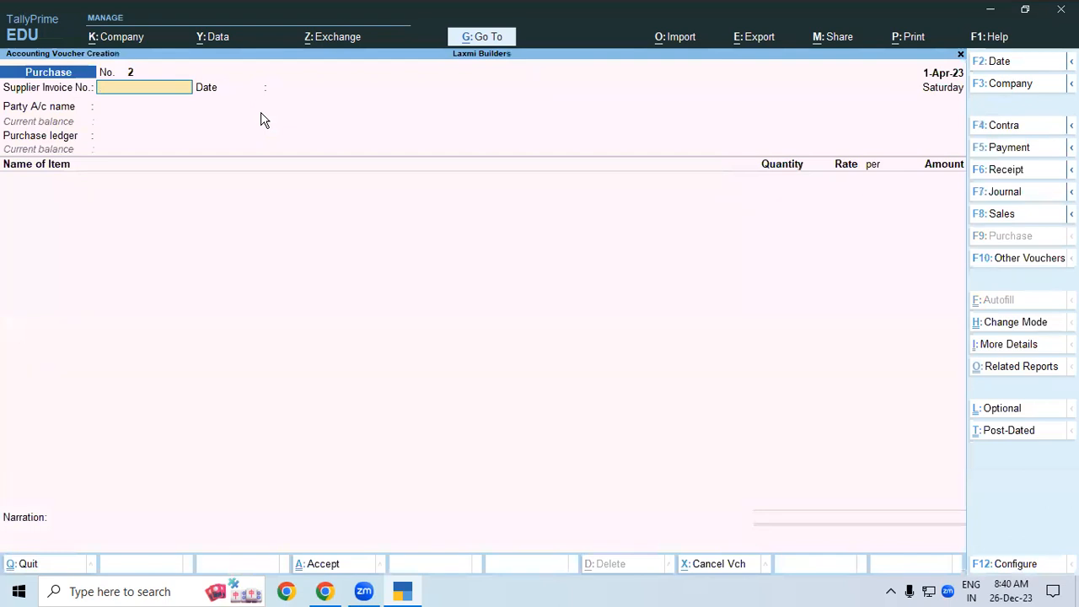
pyautogui.hotkey('ctrl', 'h')
pyautogui.press('Down')
pyautogui.press('Down')
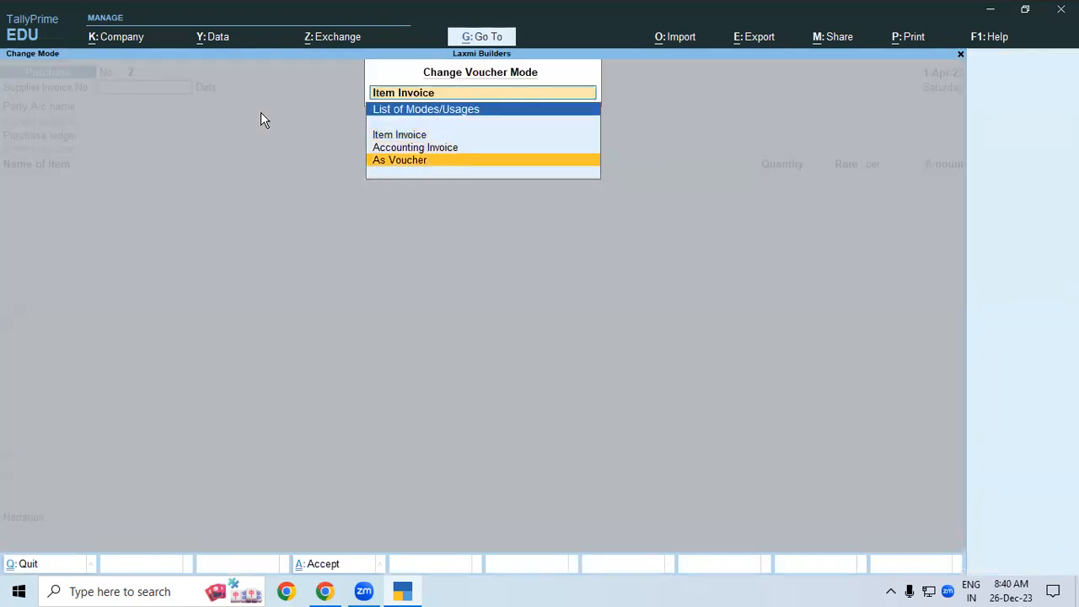
pyautogui.press('Return')
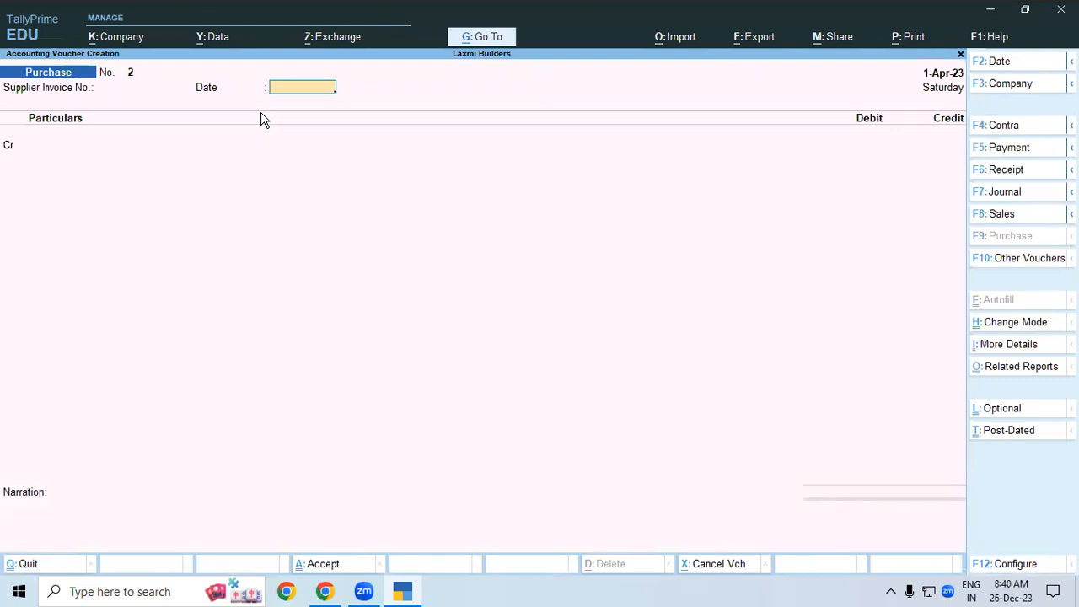
# - Enter supplier invoice 2 and credit Gupta Traders 18612
pyautogui.write('2')
pyautogui.press('Return')
pyautogui.press('Return')
pyautogui.press('Down')
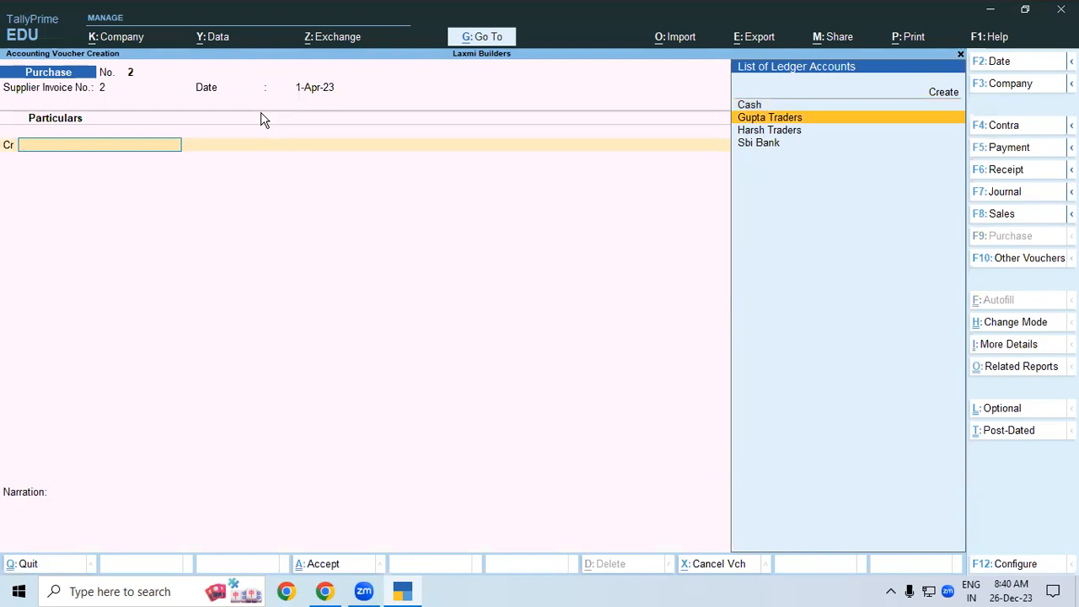
pyautogui.press('Return')
pyautogui.press('Return')
pyautogui.press('Return')
pyautogui.press('Return')
pyautogui.press('Return')
pyautogui.press('Return')
pyautogui.press('Return')
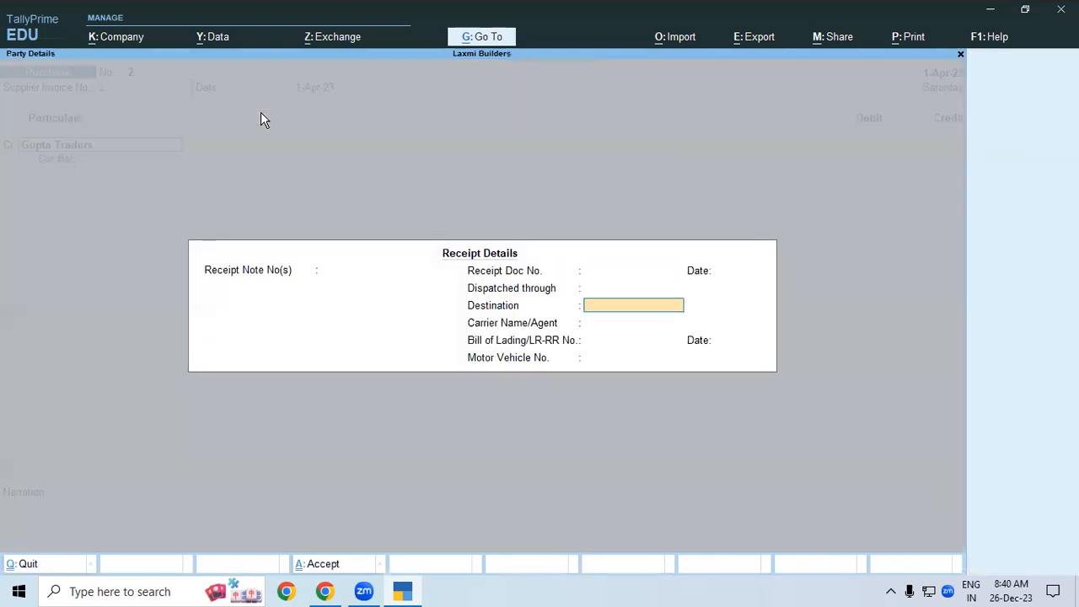
pyautogui.press('Return')
pyautogui.press('Return')
pyautogui.press('Return')
pyautogui.press('Return')
pyautogui.press('Return')
pyautogui.press('Return')
pyautogui.press('Return')
pyautogui.press('Return')
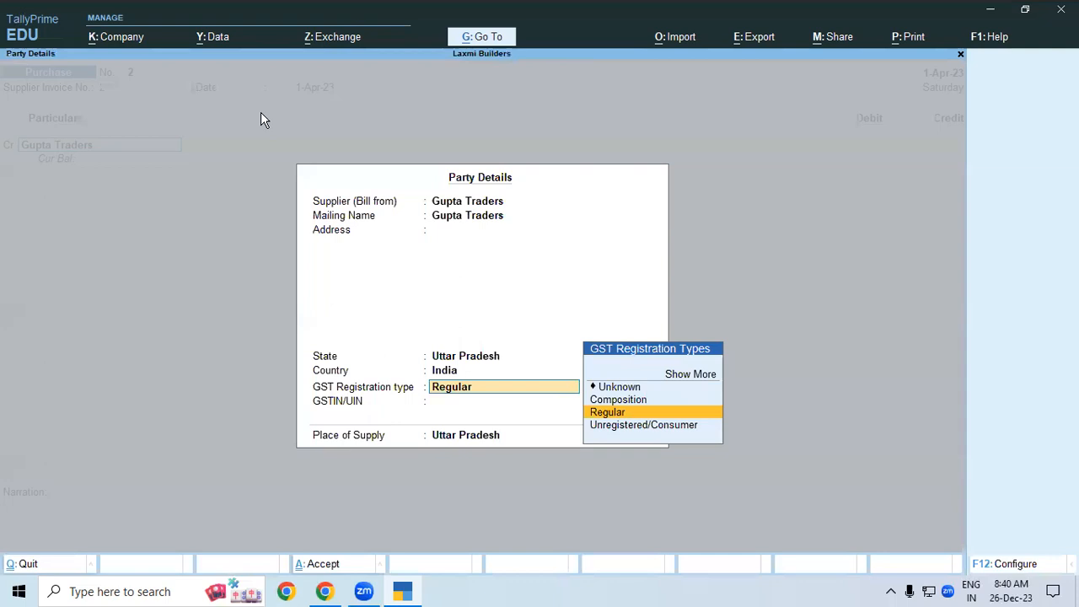
pyautogui.press('Return')
pyautogui.press('Return')
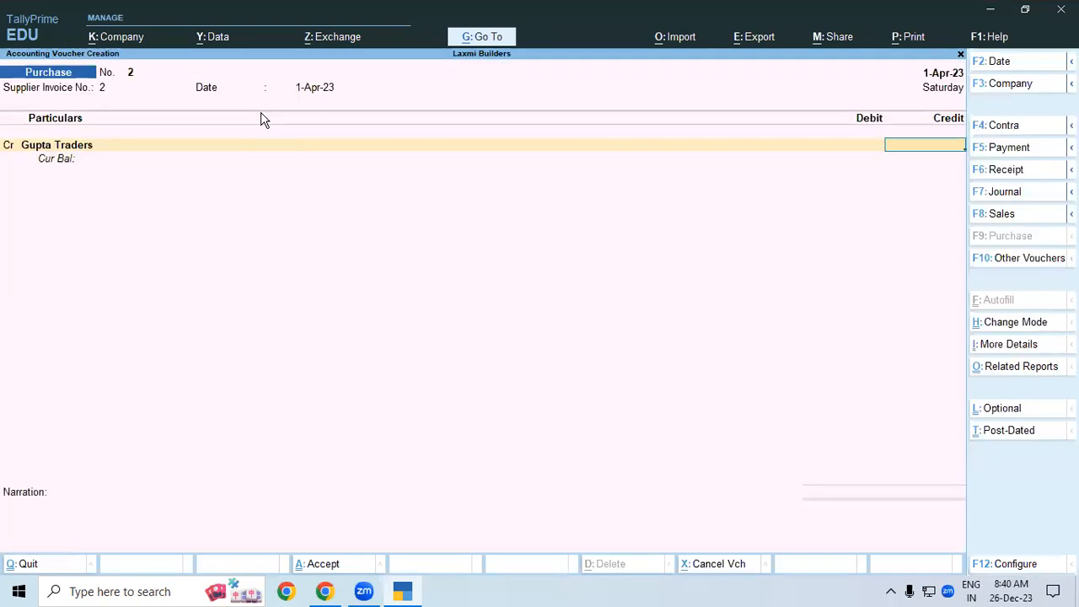
pyautogui.write('18612.')
# - Complete the 18,612.36 credit as new bill 2, debit Purchase, and save voucher No. 2
pyautogui.write('36')
pyautogui.press('Return')
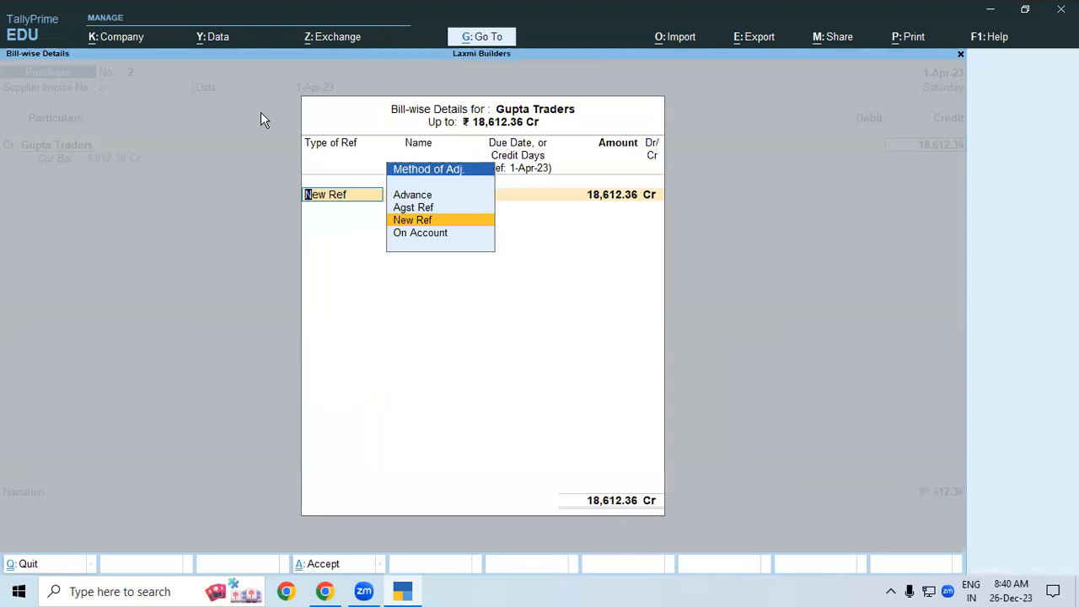
pyautogui.press('Return')
pyautogui.press('Return')
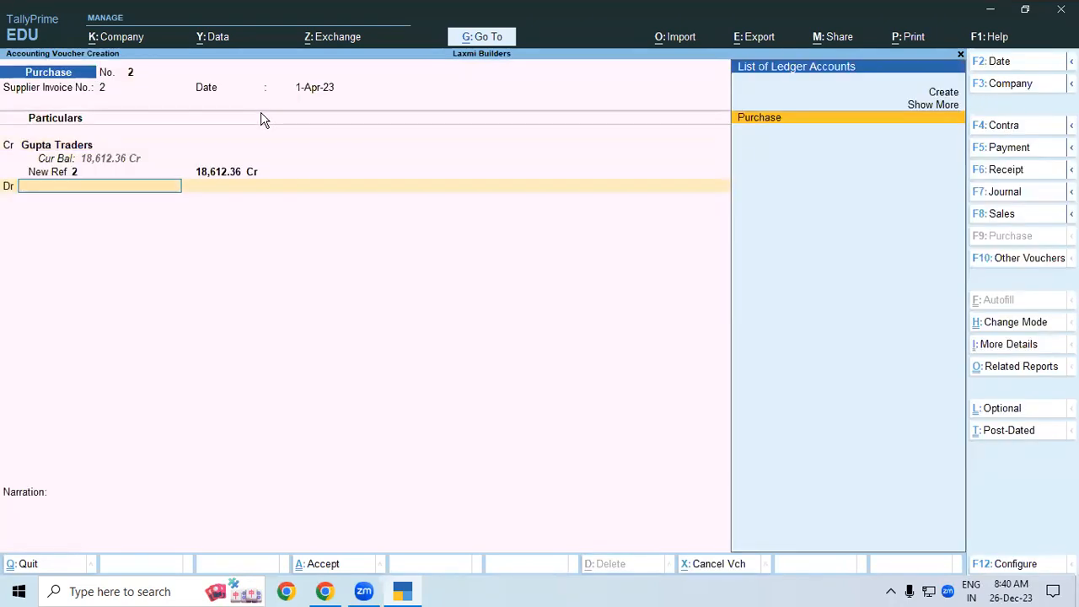
pyautogui.press('Return')
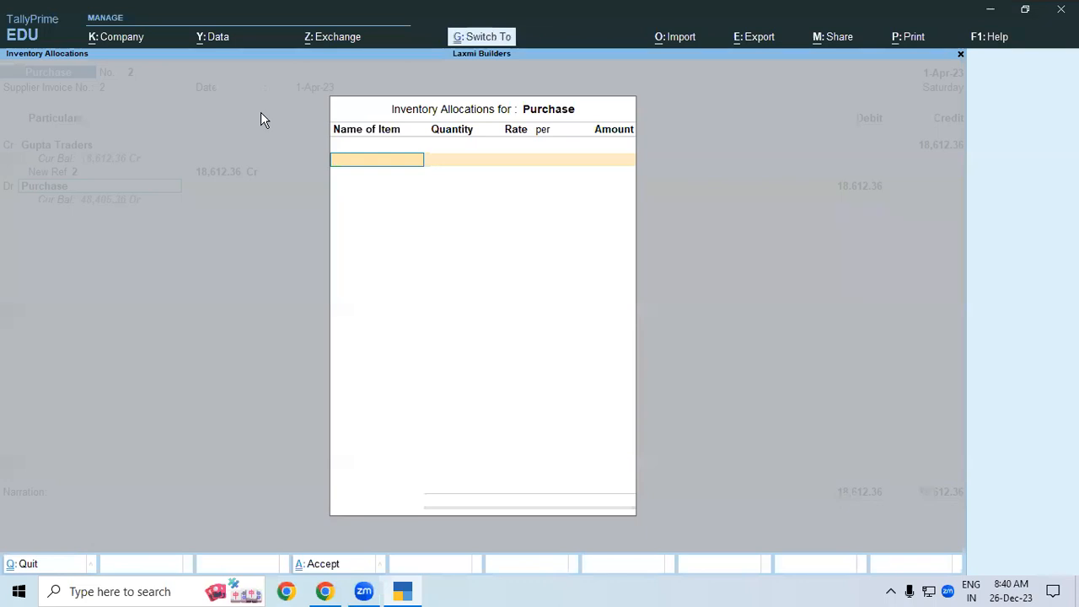
pyautogui.press('Escape')
pyautogui.hotkey('ctrl', 'a')
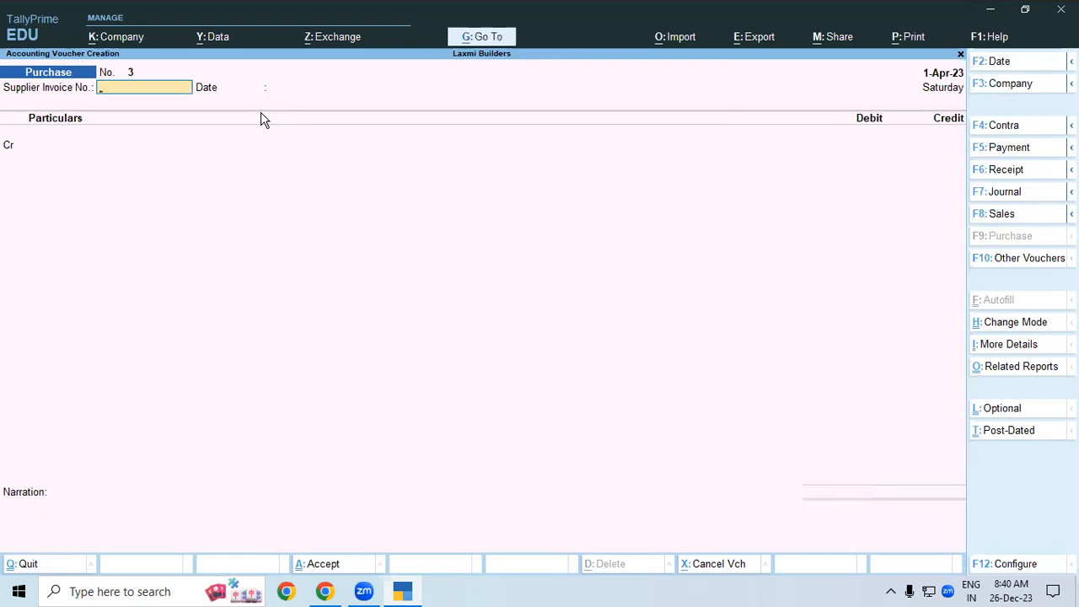
# - Draft a Payment debiting Gupta Traders 18,612.36 against bill 2 from Sbi Bank, then abandon it
pyautogui.press('F5')
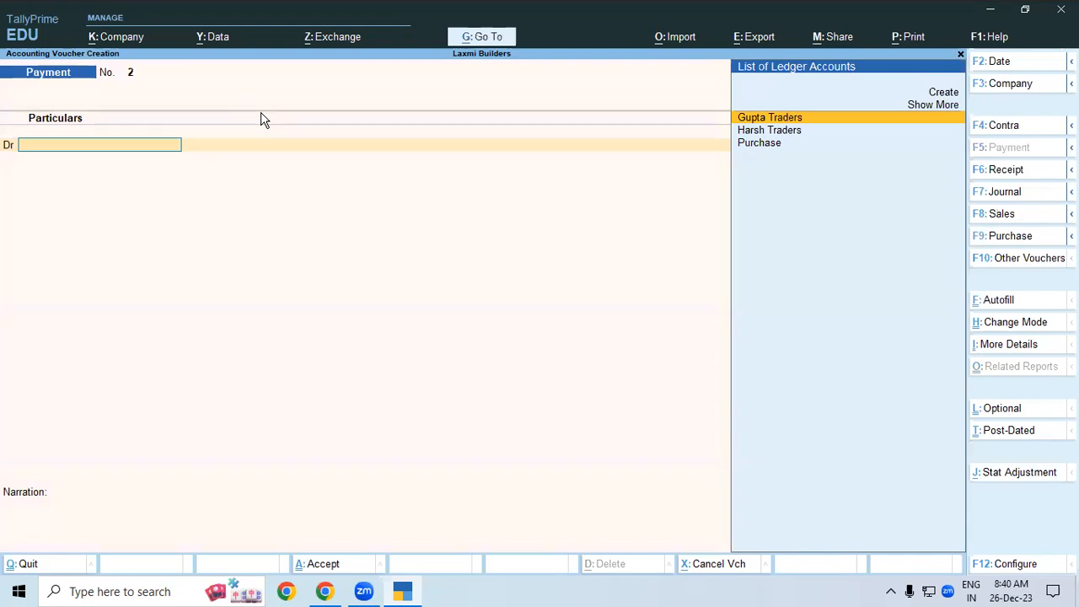
pyautogui.press('Return')
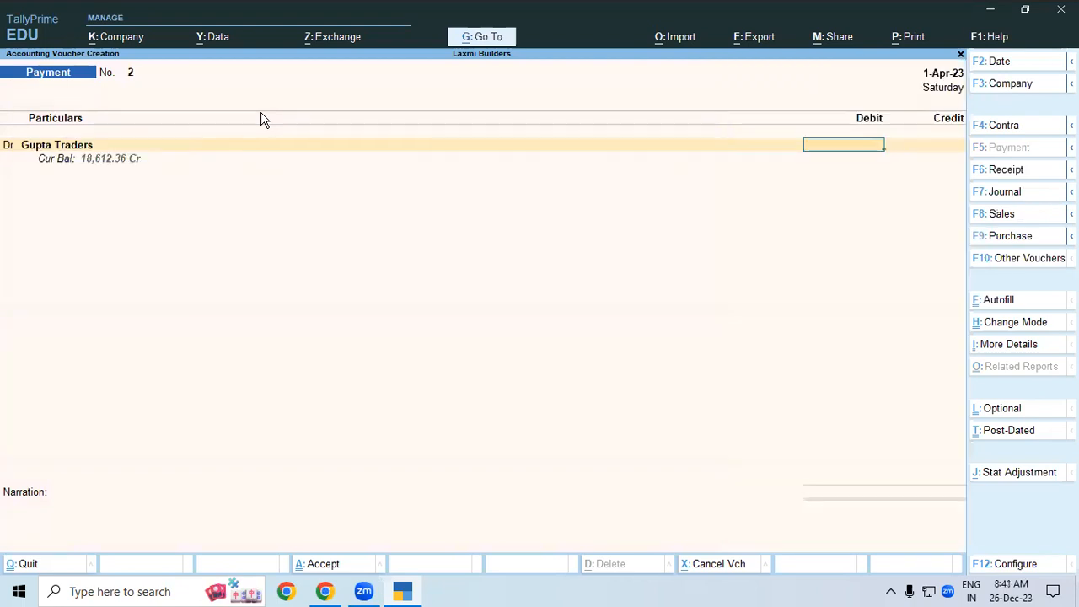
pyautogui.write('18,612.36')
pyautogui.press('Return')
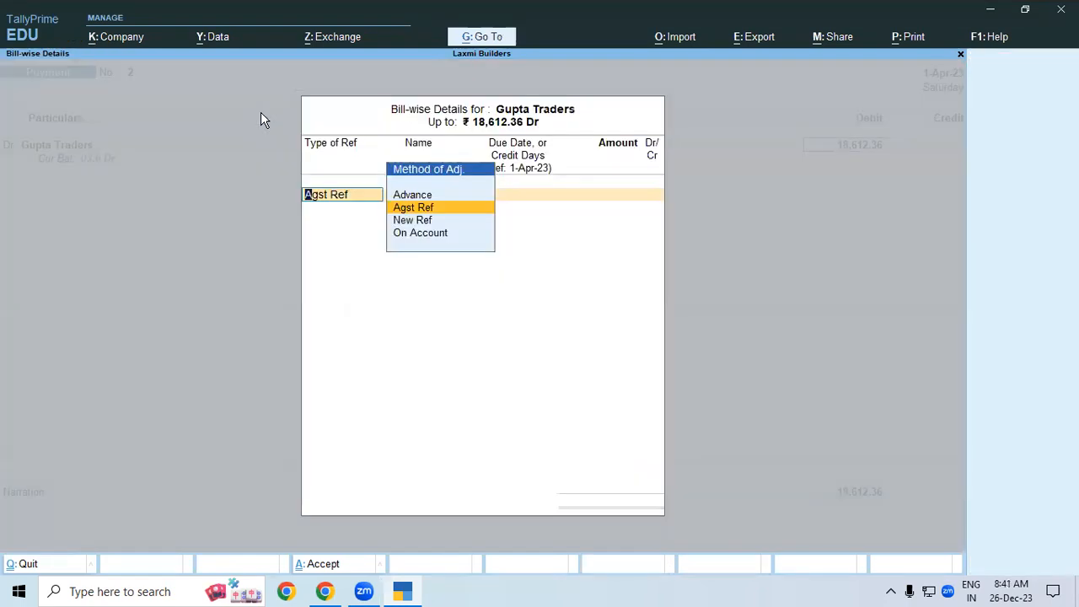
pyautogui.press('Return')
pyautogui.press('Return')
pyautogui.press('Return')
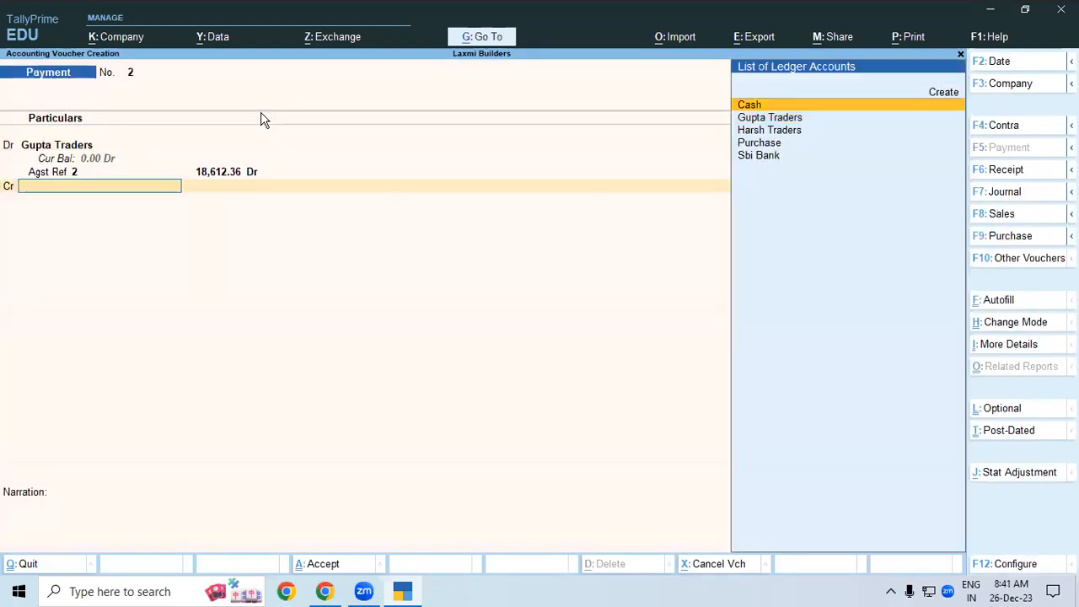
pyautogui.press('Down')
pyautogui.press('Down')
pyautogui.press('Down')
pyautogui.press('Down')
pyautogui.press('Return')
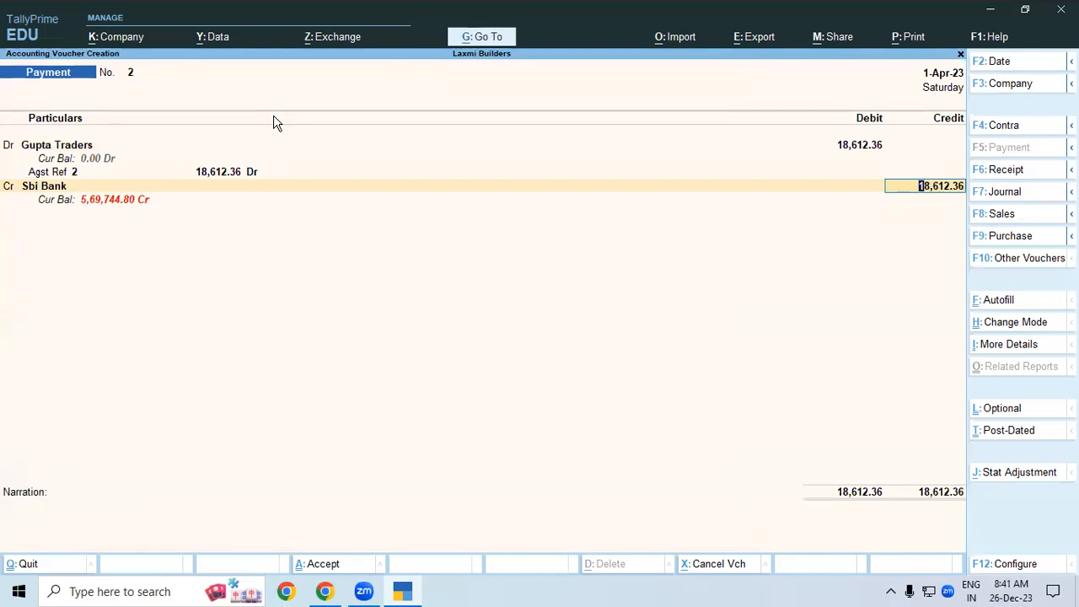
pyautogui.press('Escape')
pyautogui.press('Escape')
# - Leave the payment and start a new ledger named Bank Charge
pyautogui.press('Return')
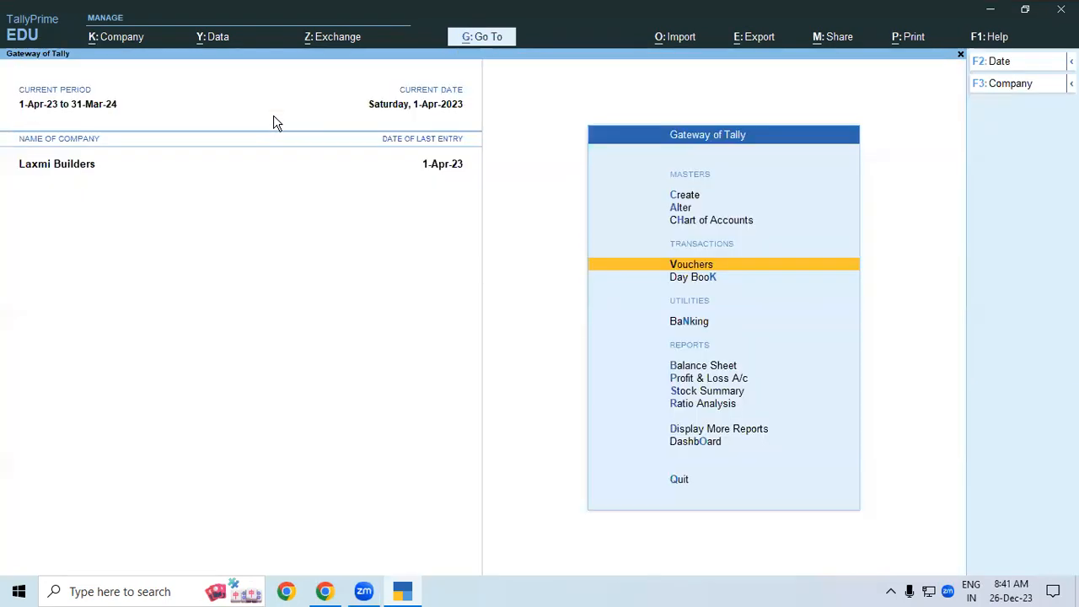
pyautogui.press('Up')
pyautogui.press('Up')
pyautogui.press('Up')
pyautogui.press('Return')
pyautogui.press('Down')
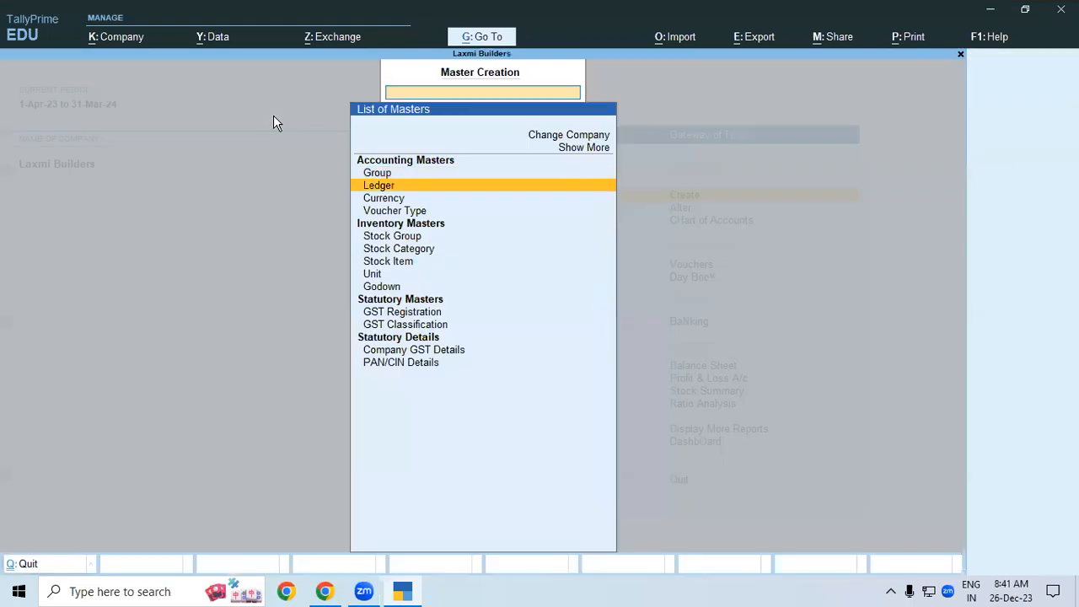
pyautogui.press('Return')
pyautogui.write('B')
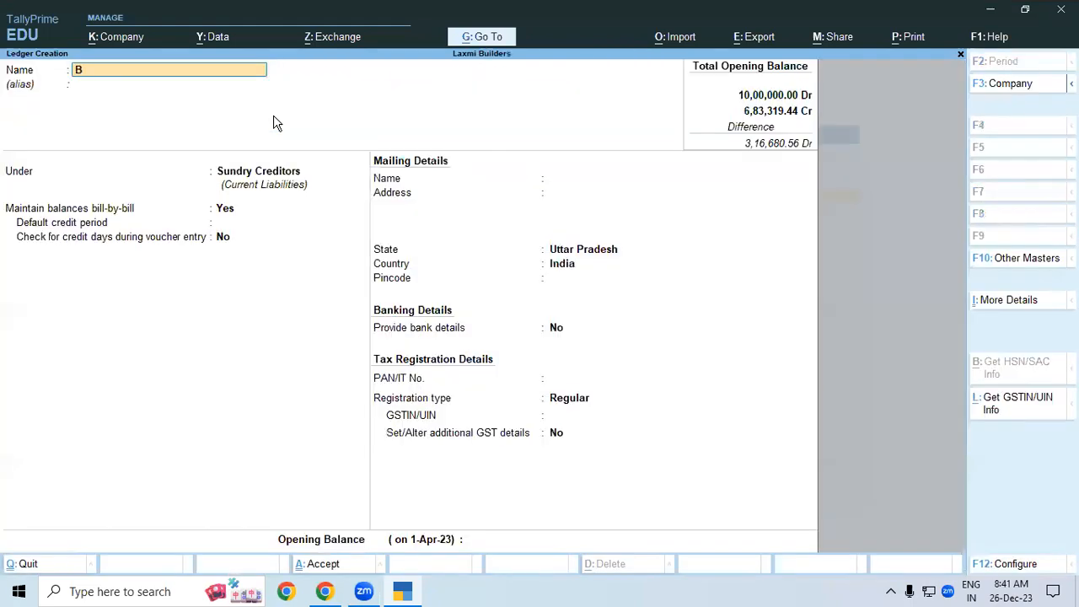
pyautogui.write('ank Charge')
pyautogui.press('Return')
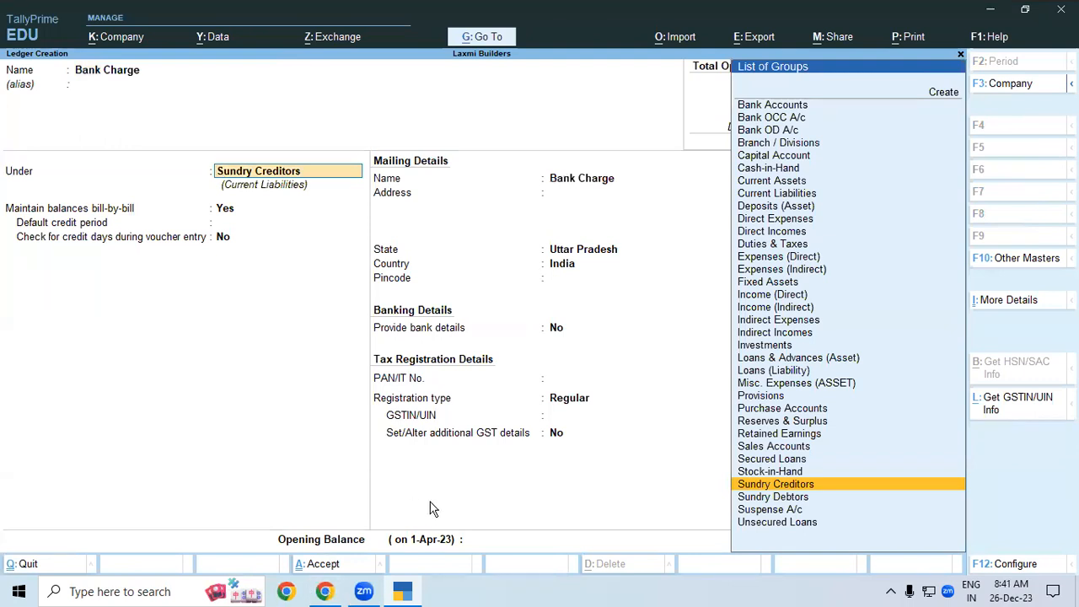
# - Place Bank Charge under Indirect Expenses and save the ledger
pyautogui.click(403, 593)
pyautogui.click(404, 595)
pyautogui.moveTo(538, 325)
pyautogui.mouseDown()
pyautogui.moveTo(548, 358)
pyautogui.moveTo(563, 322)
pyautogui.moveTo(595, 329)
pyautogui.moveTo(659, 278)
pyautogui.mouseUp()
pyautogui.click(635, 294)
pyautogui.moveTo(573, 376); pyautogui.dragTo(673, 303)
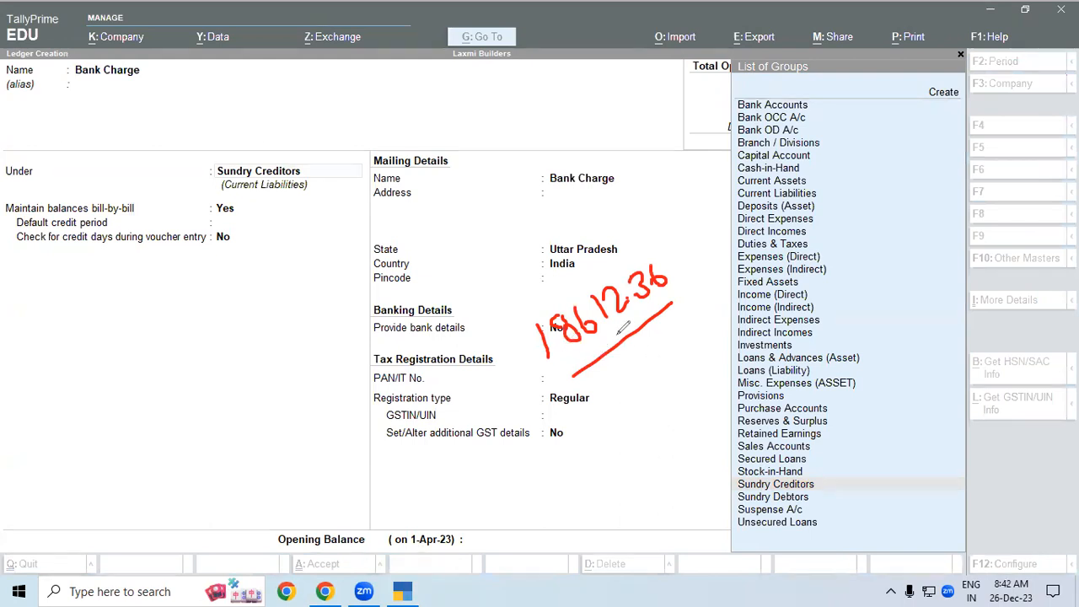
pyautogui.moveTo(602, 273); pyautogui.dragTo(655, 250)
pyautogui.press('Escape')
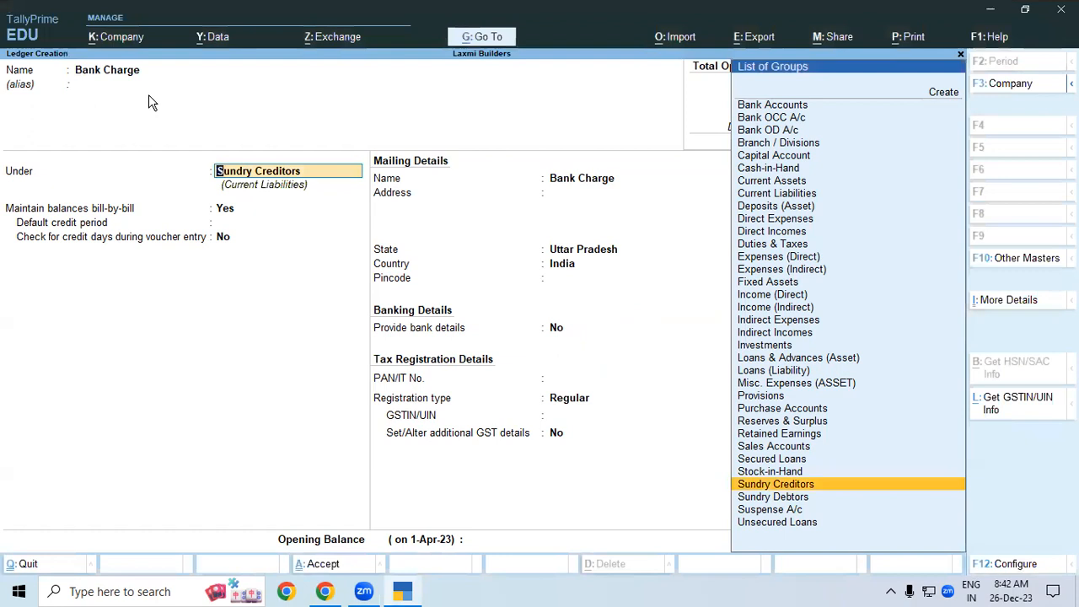
pyautogui.press('BackSpace')
pyautogui.write('In')
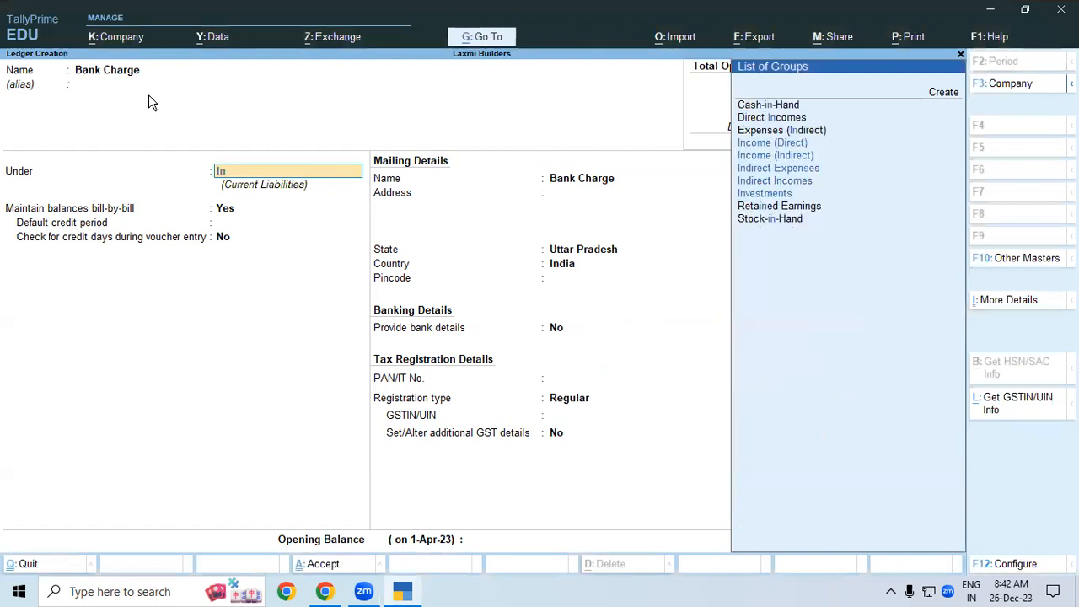
pyautogui.press('Down')
pyautogui.press('Down')
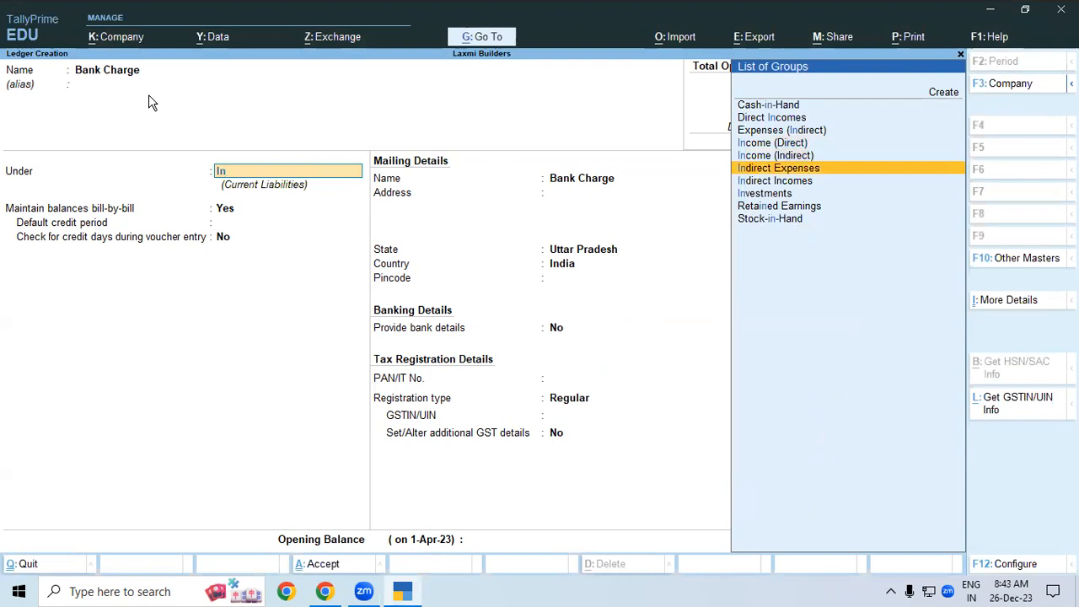
pyautogui.press('Return')
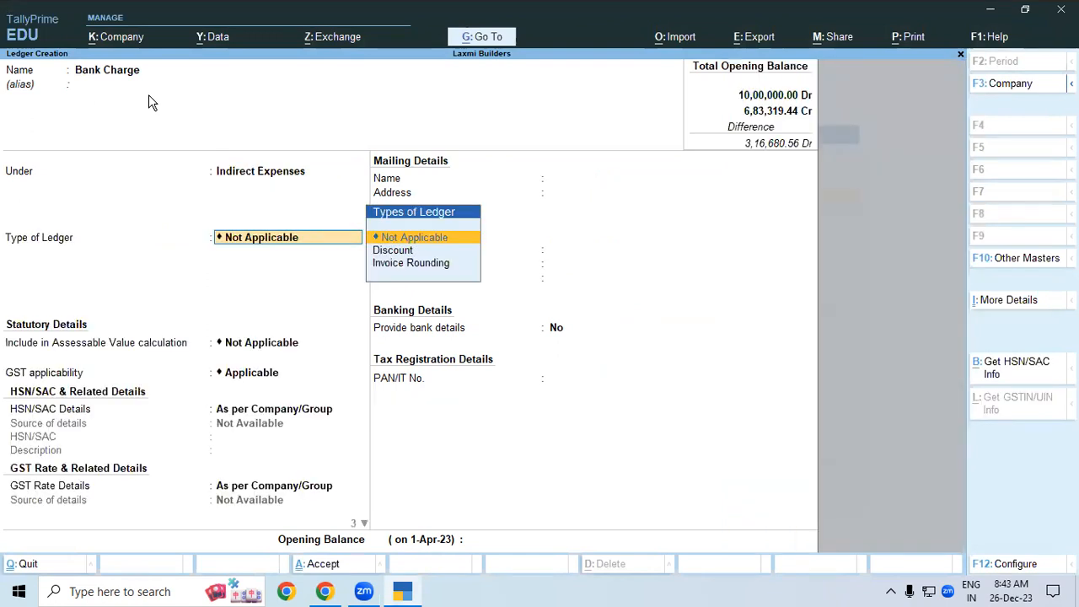
pyautogui.hotkey('ctrl', 'a')
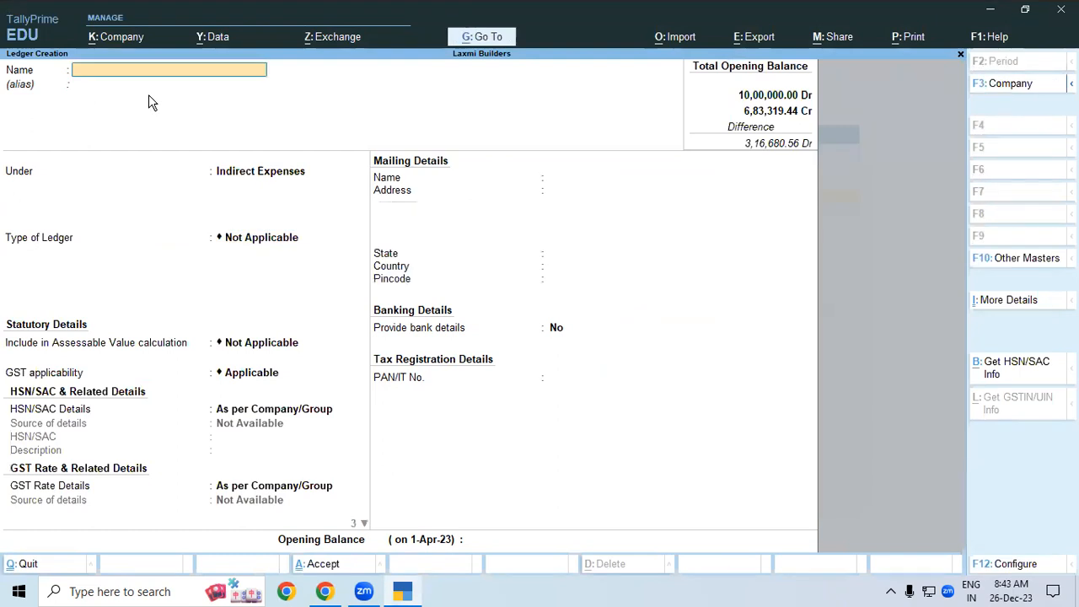
# - Return to the Gateway of Tally and open a new Payment voucher
pyautogui.press('Escape')
pyautogui.press('Return')
pyautogui.press('Escape')
pyautogui.press('Down')
pyautogui.press('Down')
pyautogui.press('Down')
pyautogui.press('Return')
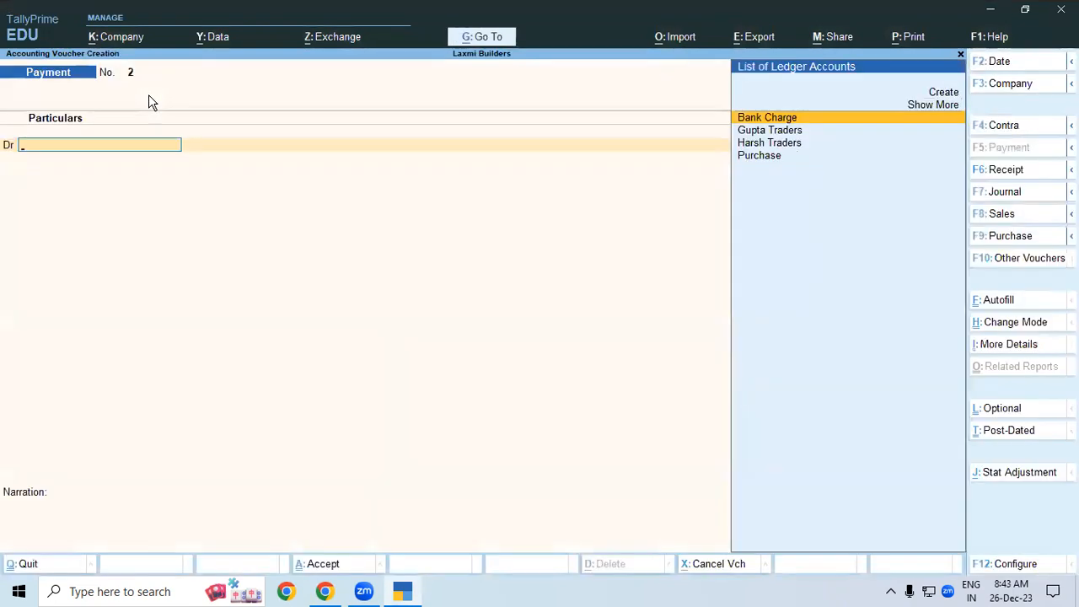
pyautogui.press('Down')
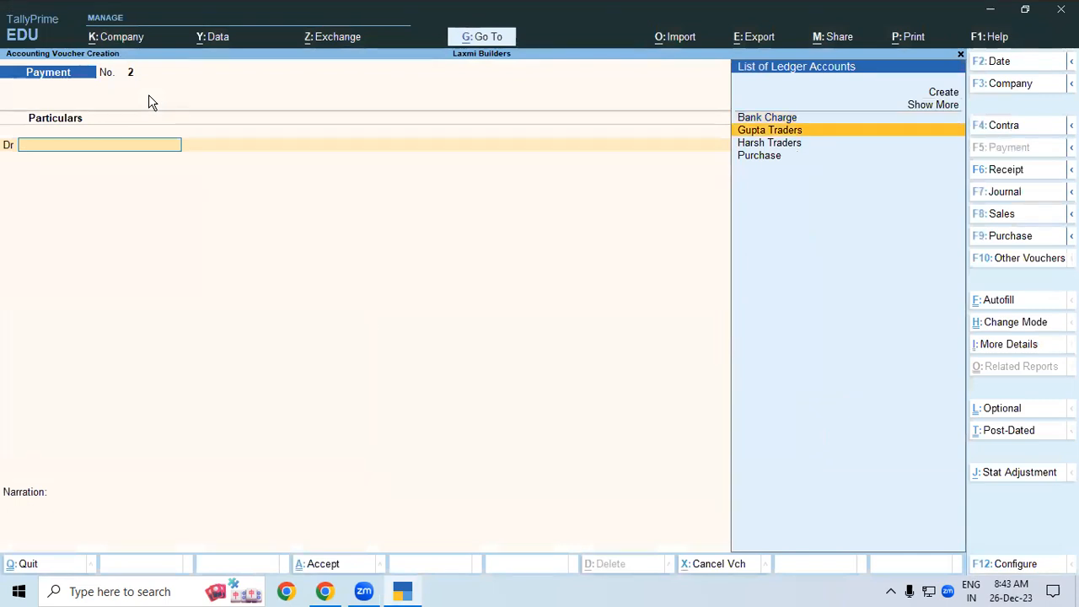
# - Debit Gupta Traders 18,610 against existing bill 2
pyautogui.press('Return')
pyautogui.write('1')
pyautogui.write('861')
pyautogui.write('2')
pyautogui.press('BackSpace')
pyautogui.write('0')
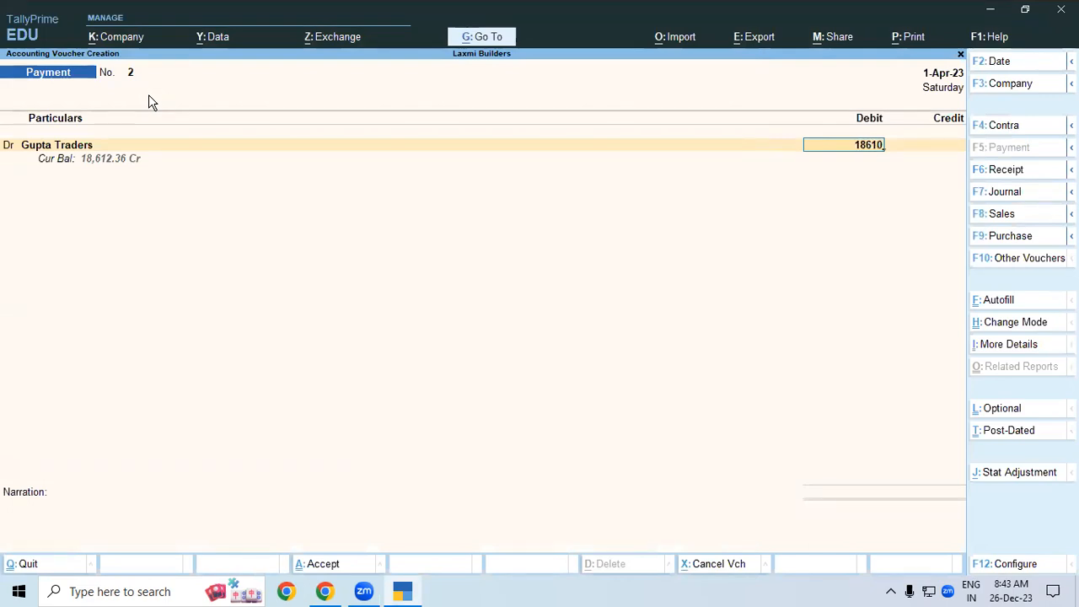
pyautogui.press('Return')
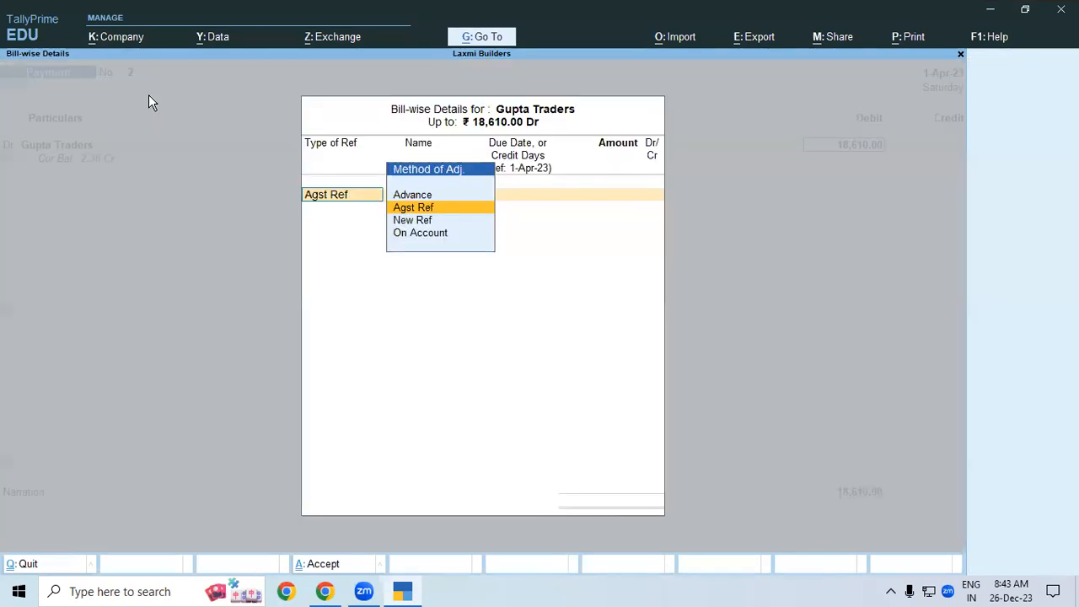
pyautogui.press('Return')
pyautogui.press('Return')
pyautogui.press('Return')
pyautogui.press('Return')
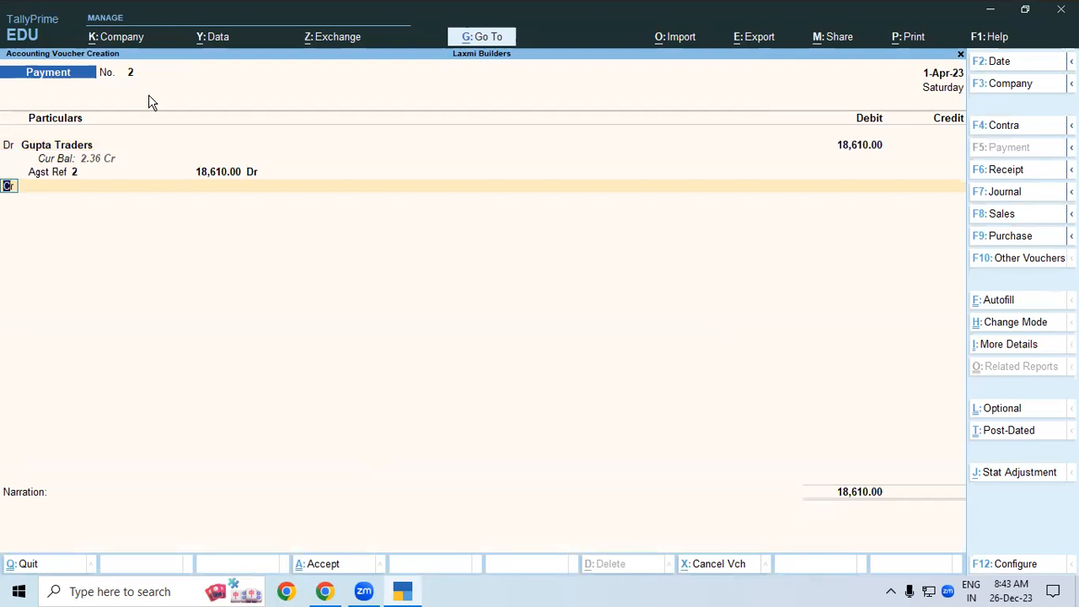
pyautogui.press('d')
# - Debit Bank Charge 2.36 and credit Sbi Bank for the payment
pyautogui.press('Return')
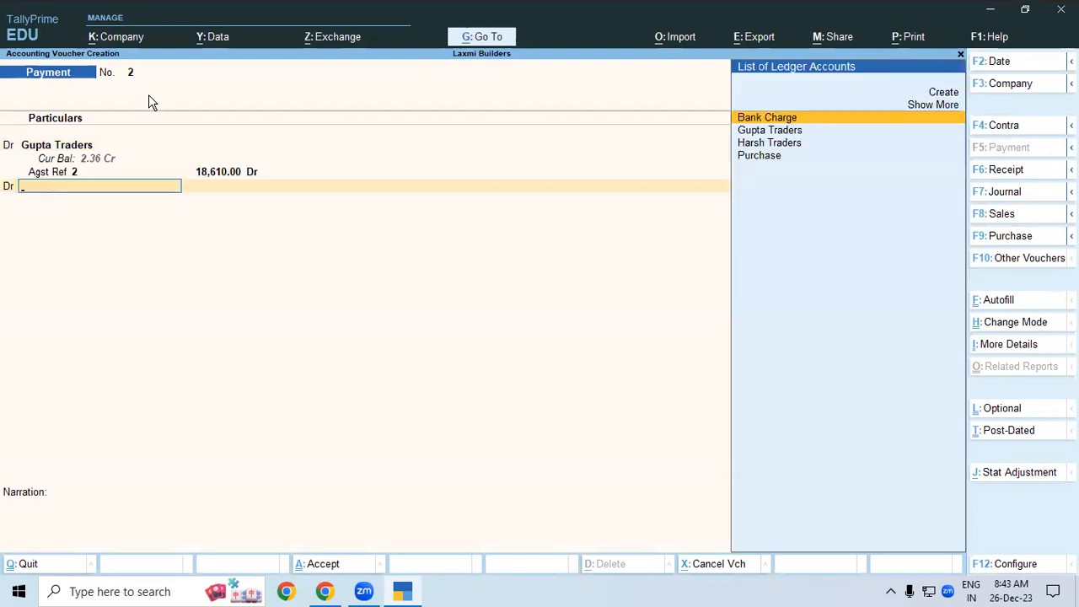
pyautogui.press('Down')
pyautogui.press('Up')
pyautogui.press('Return')
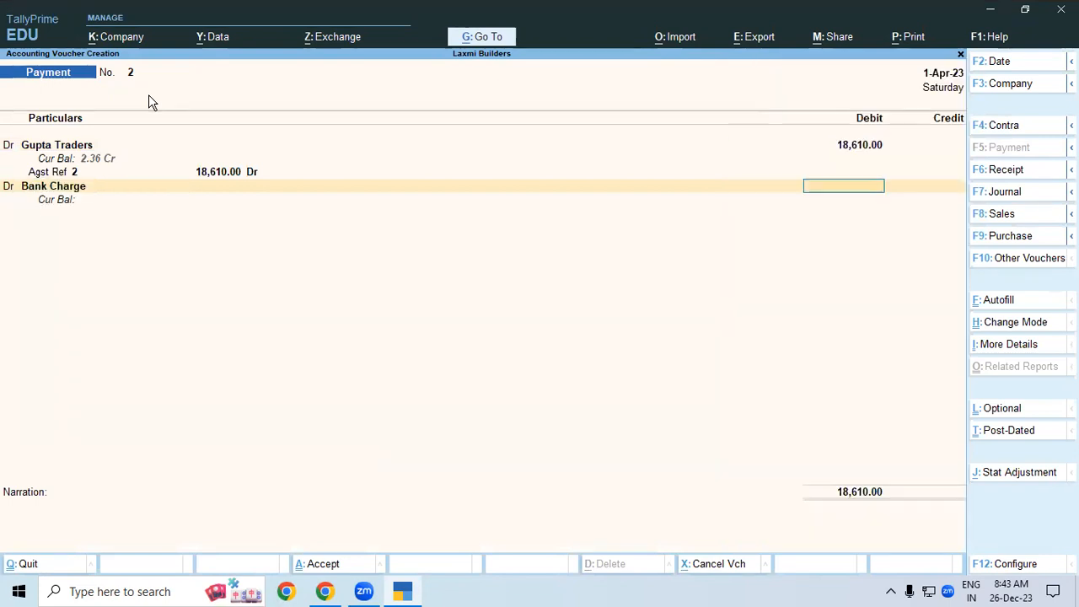
pyautogui.write('2.36')
pyautogui.press('Return')
pyautogui.press('Return')
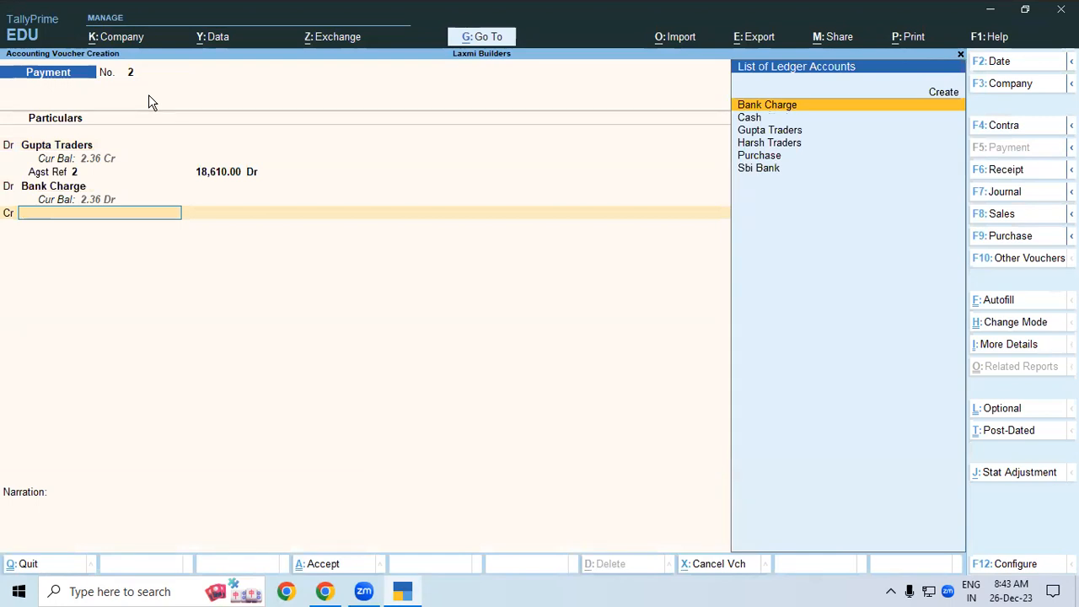
pyautogui.press('Down')
pyautogui.press('Down')
pyautogui.press('Down')
pyautogui.press('Down')
pyautogui.press('Down')
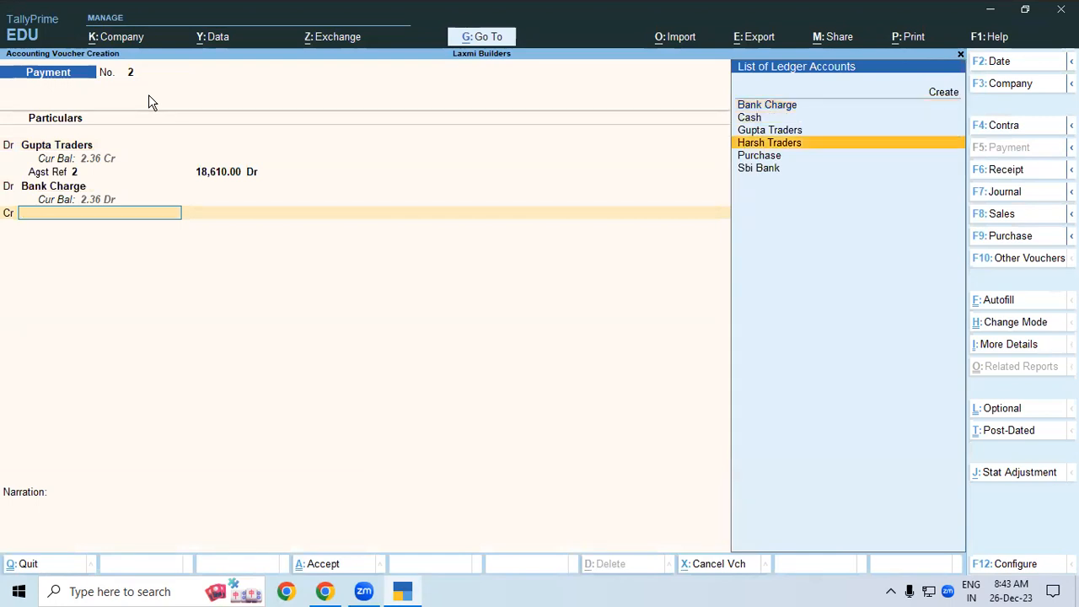
pyautogui.press('Return')
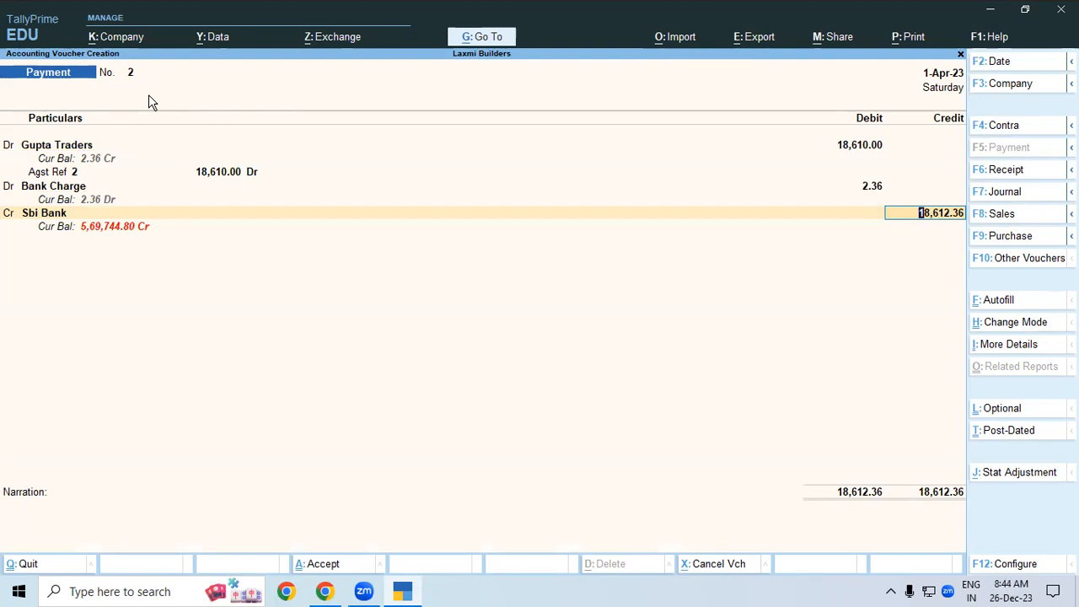
# - Keep Cheque as the transaction type for 18,612.36 and save Payment No. 2
pyautogui.press('Return')
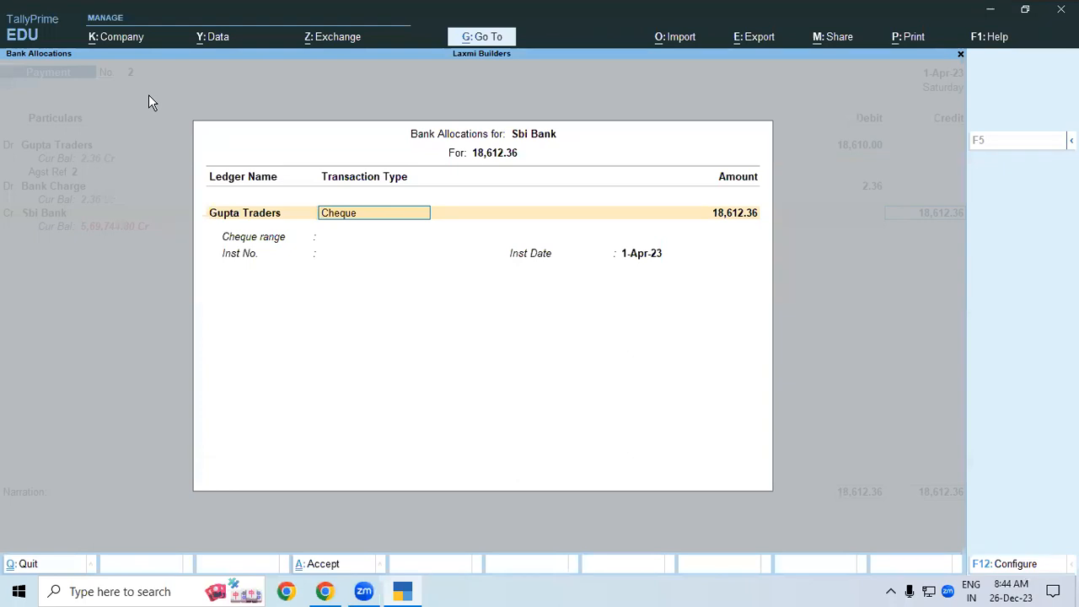
pyautogui.press('Return')
pyautogui.press('Return')
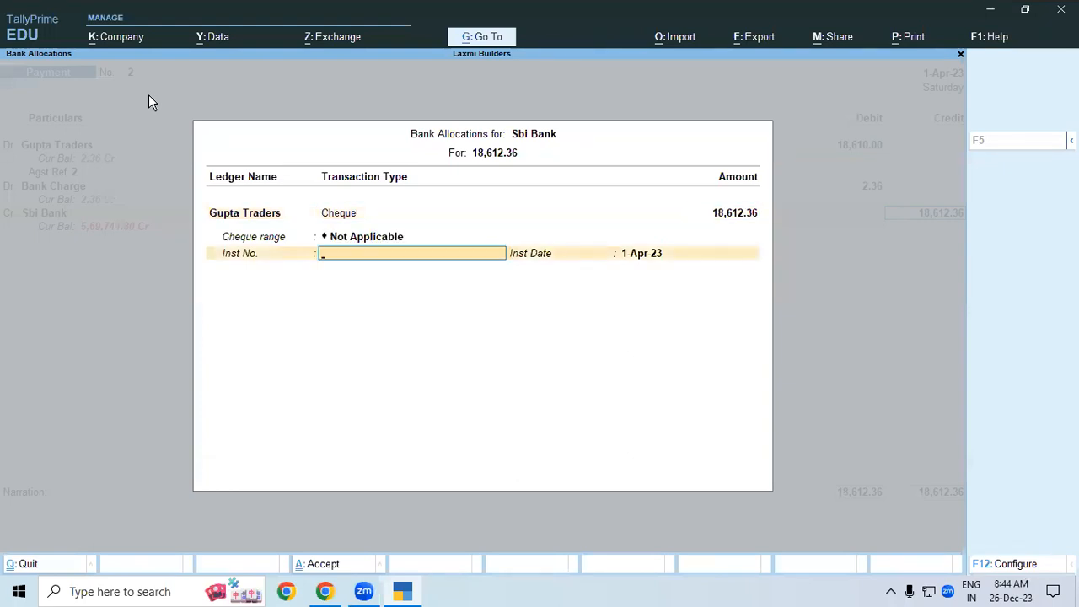
pyautogui.press('Return')
pyautogui.press('Return')
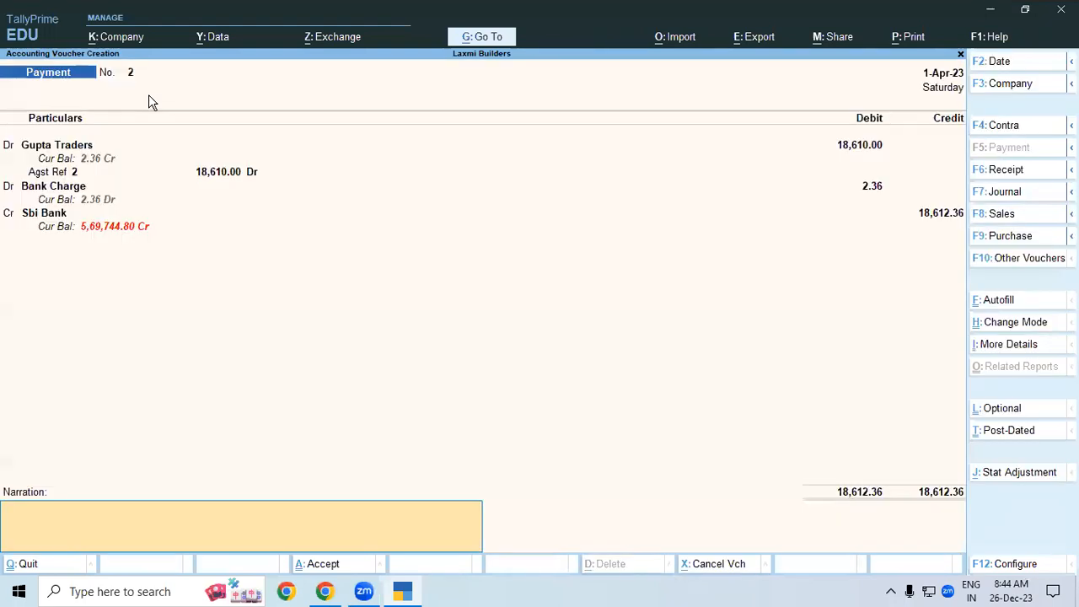
pyautogui.press('Return')
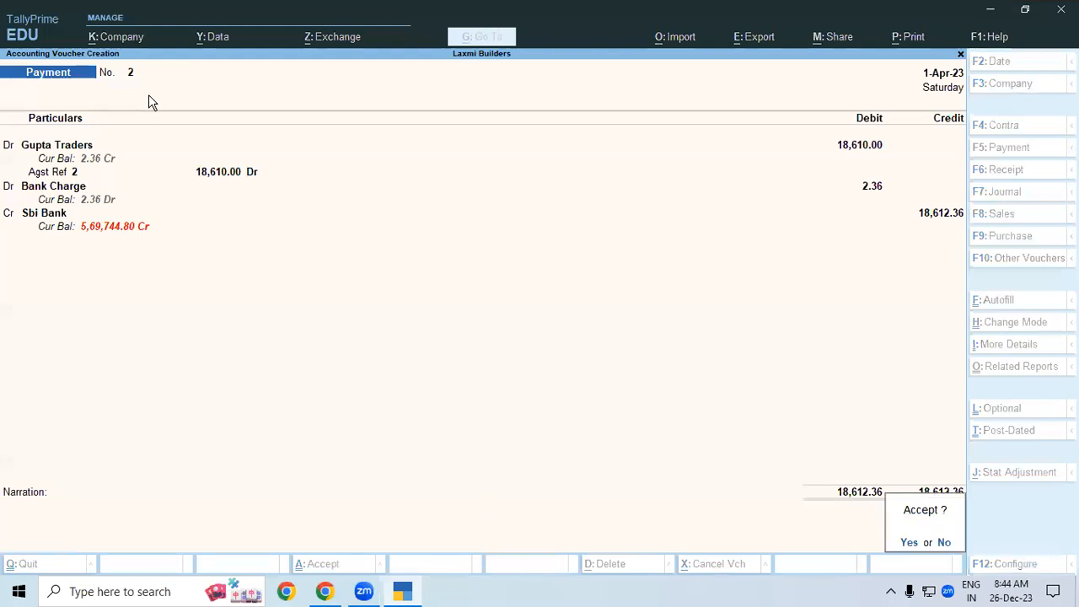
pyautogui.press('Return')
pyautogui.press('Escape')
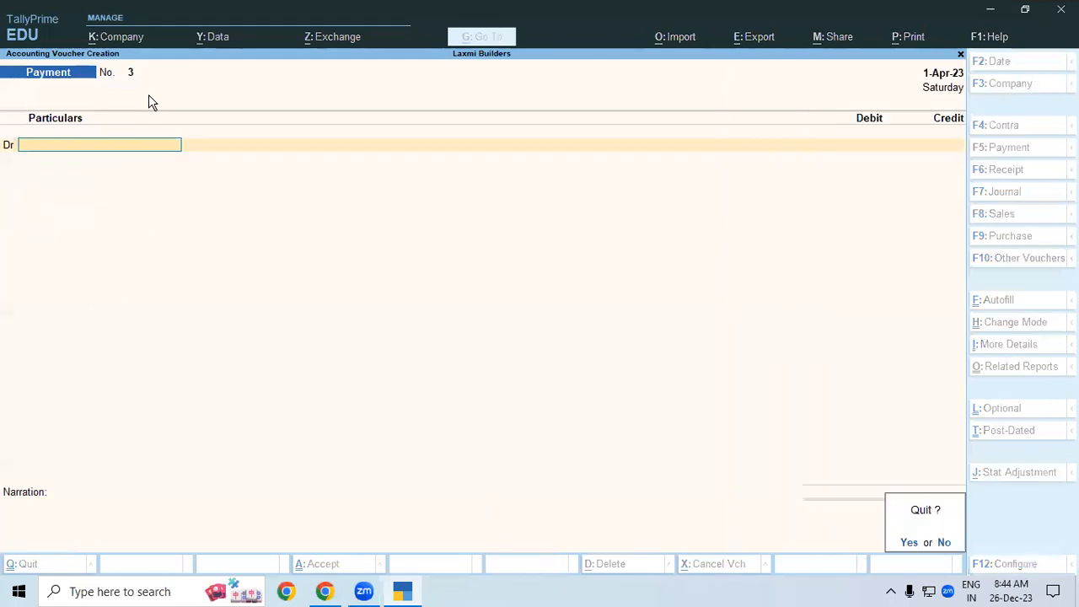
# - Go to master alteration and open the Gupta Traders ledger
pyautogui.press('Return')
pyautogui.press('Up')
pyautogui.press('Up')
pyautogui.press('Return')
pyautogui.press('Down')
pyautogui.press('Return')
pyautogui.press('Down')
pyautogui.press('Down')
pyautogui.press('Return')
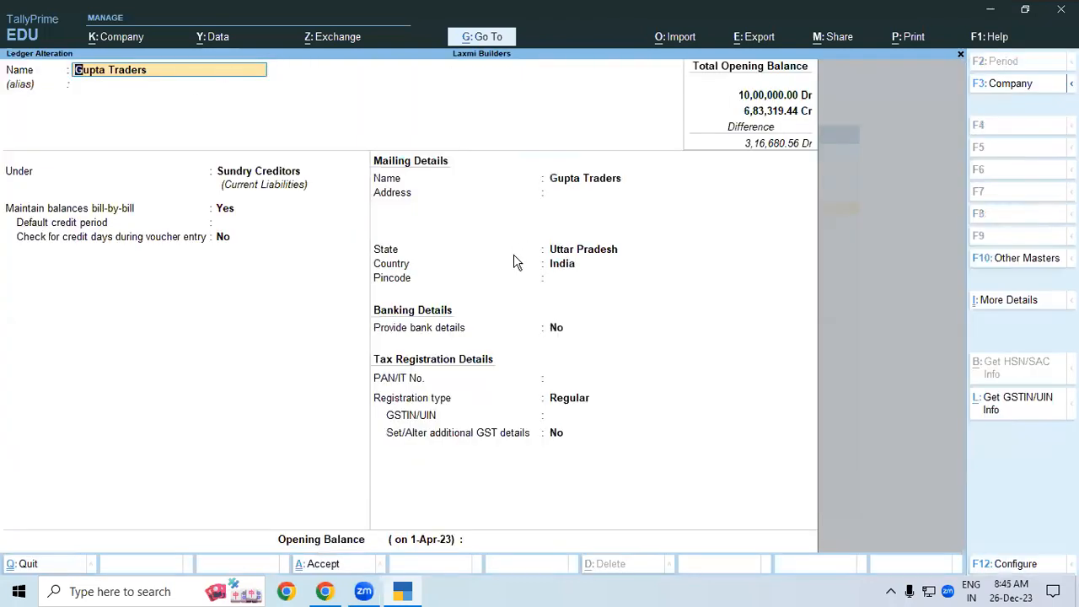
# - Turn on bank details for the Gupta Traders ledger with Cheque as the transaction type
pyautogui.click(500, 435)
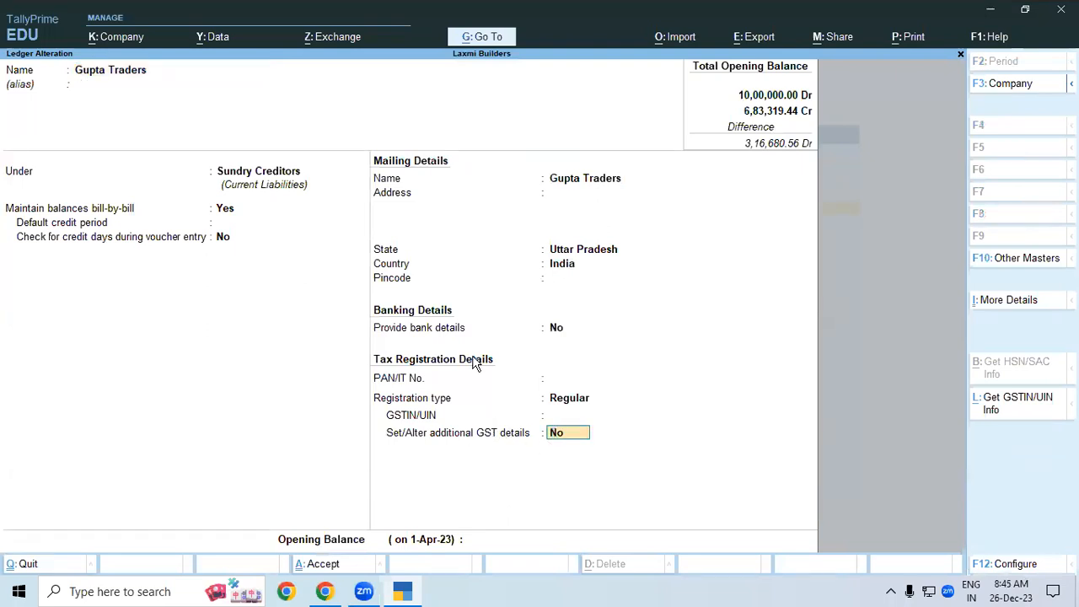
pyautogui.click(424, 328)
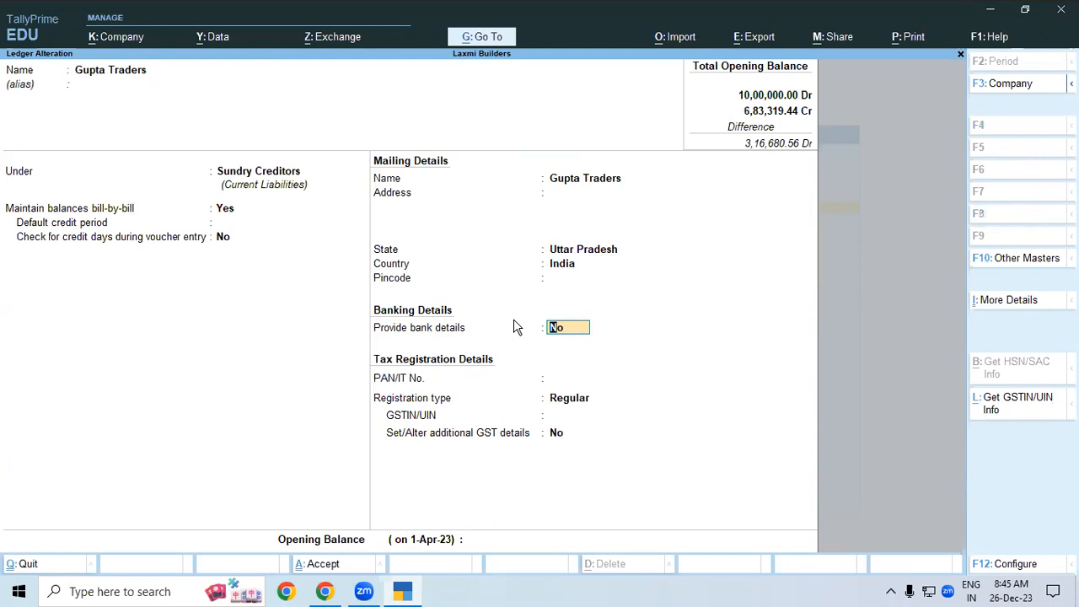
pyautogui.write('y')
pyautogui.press('Return')
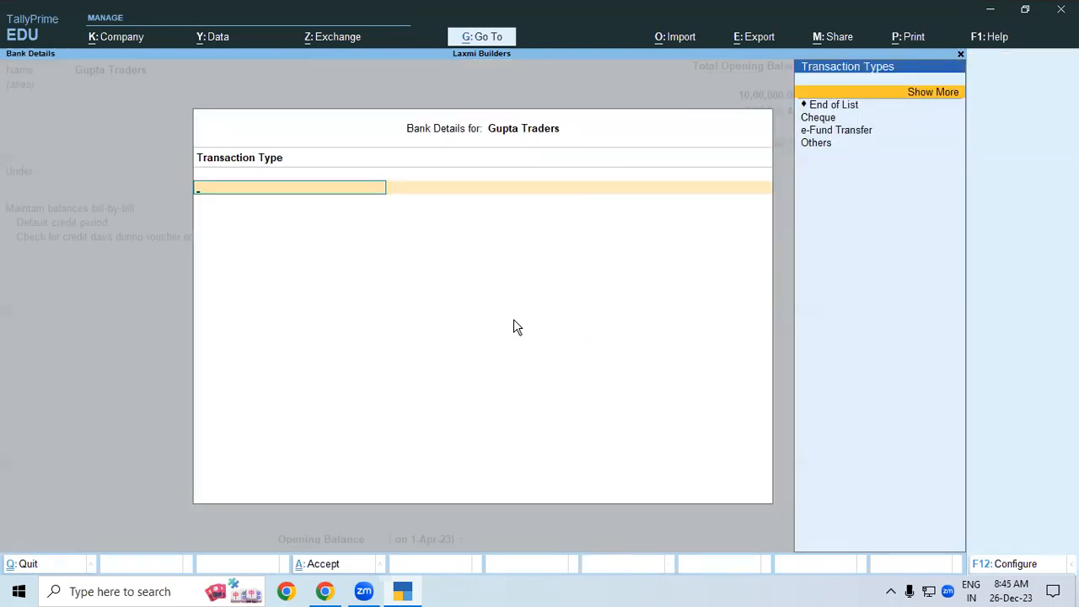
pyautogui.press('Down')
pyautogui.press('Down')
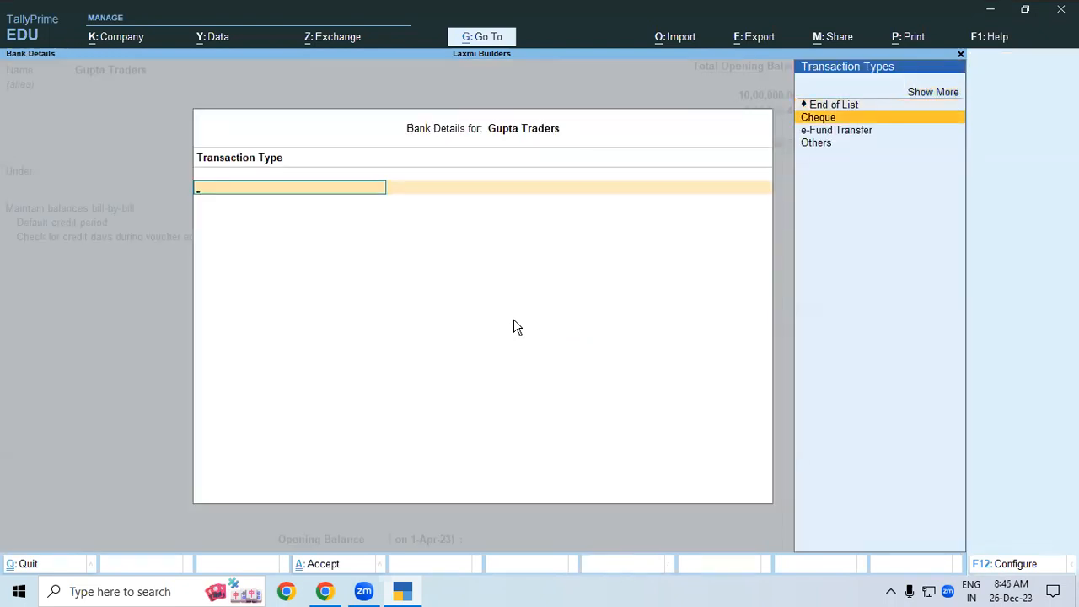
pyautogui.press('Return')
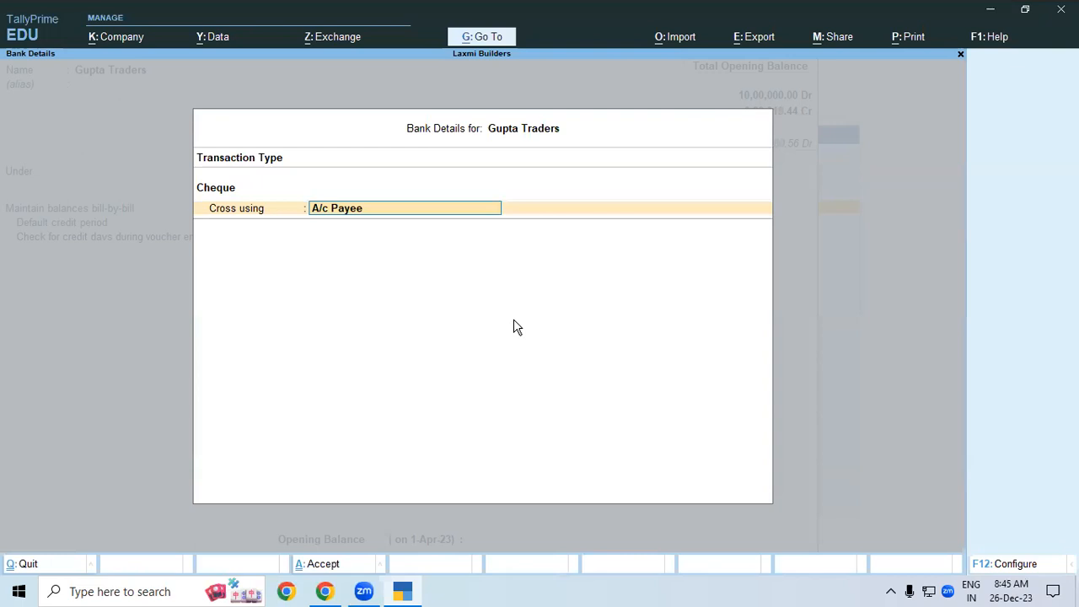
# - Clear the A/c Payee crossing, set bank details back to No, and save the ledger
pyautogui.press('BackSpace')
pyautogui.press('Return')
pyautogui.write('n')
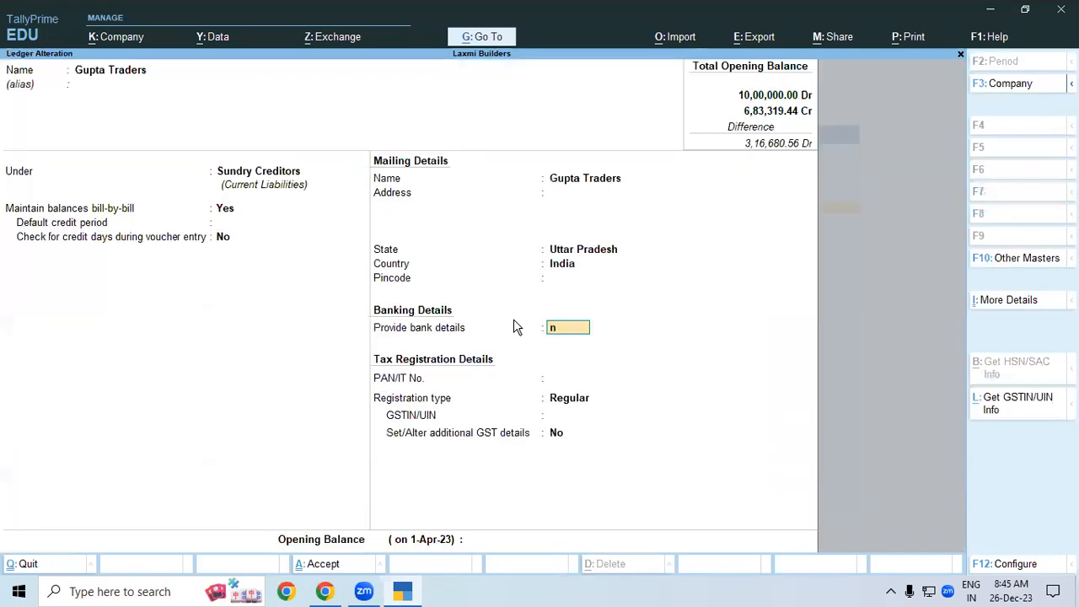
pyautogui.press('Return')
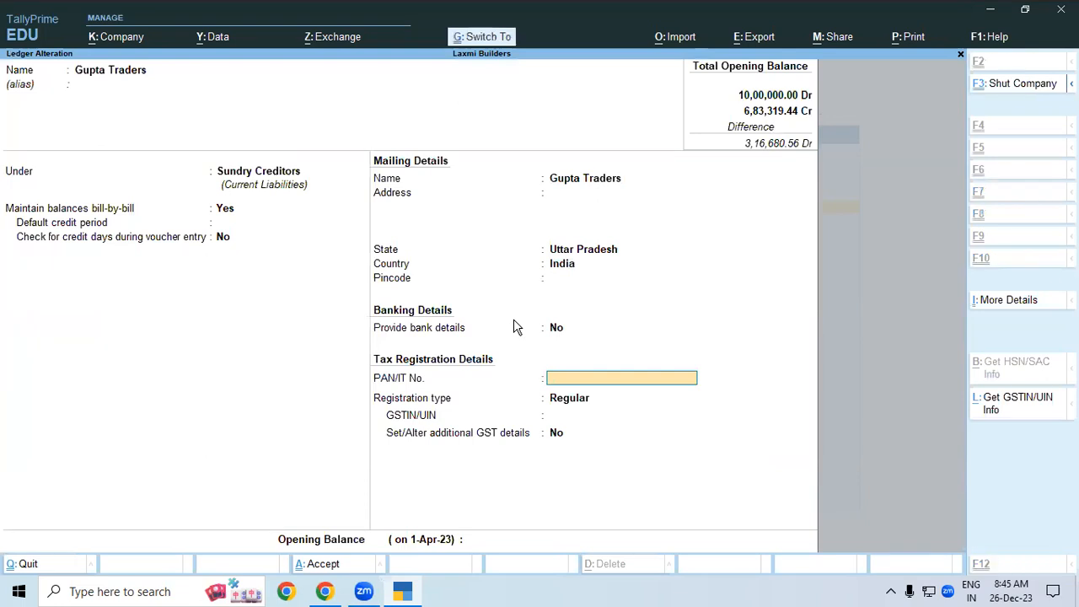
pyautogui.hotkey('ctrl', 'a')
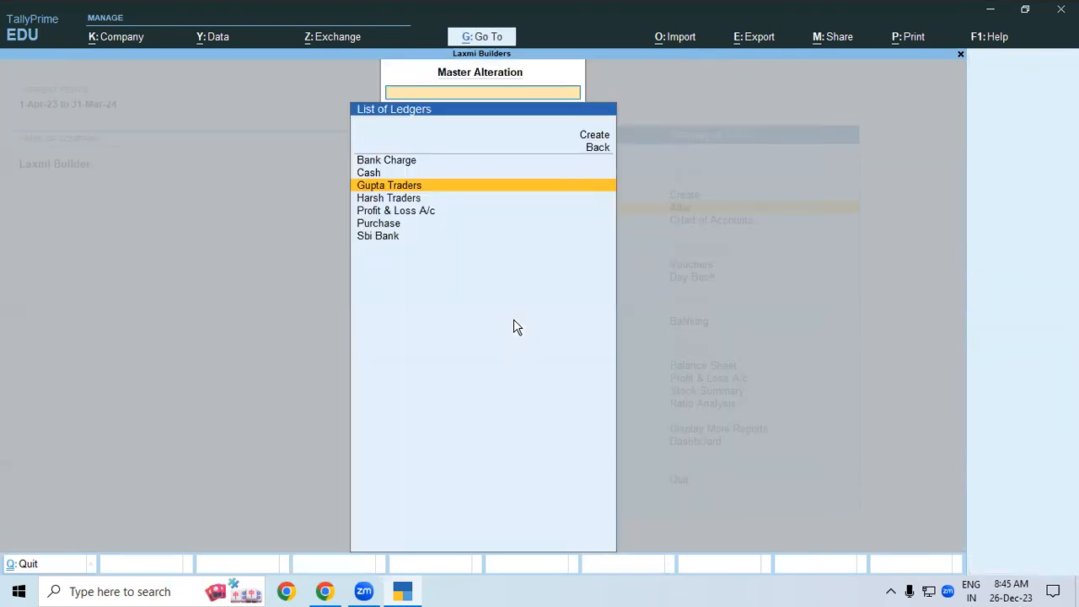
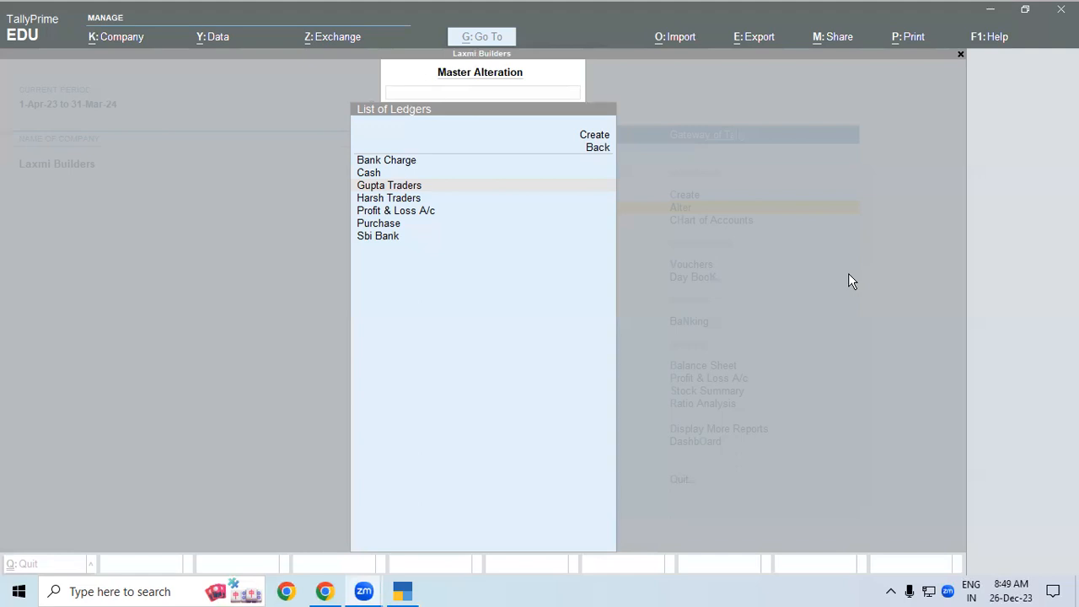
# - Create a ledger named Suspance under the Suspense A/c group and save it
pyautogui.click(544, 296)
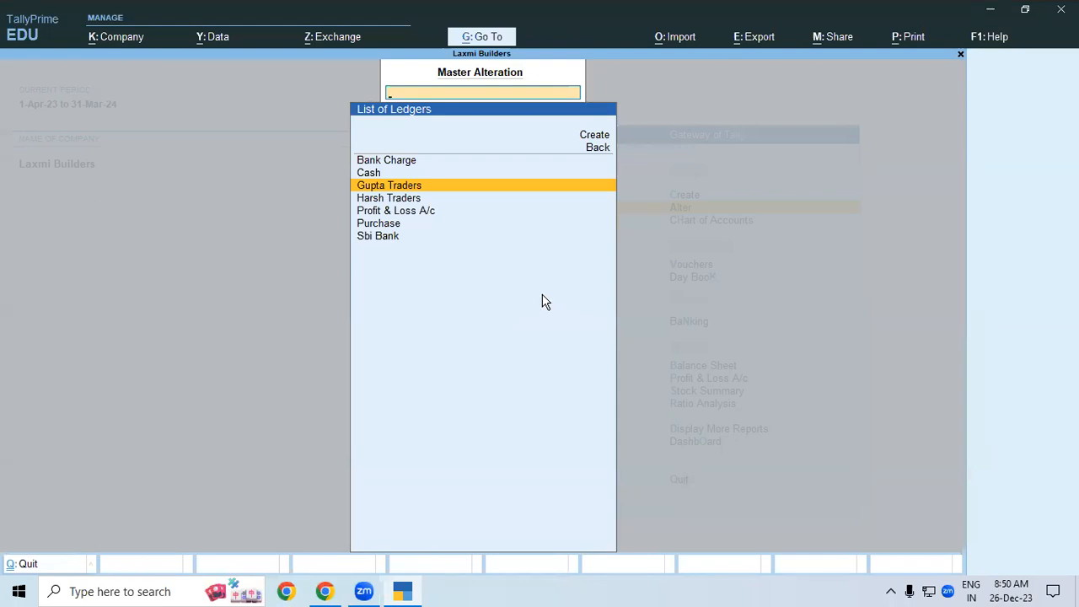
pyautogui.press('Up')
pyautogui.press('Up')
pyautogui.press('Up')
pyautogui.press('Up')
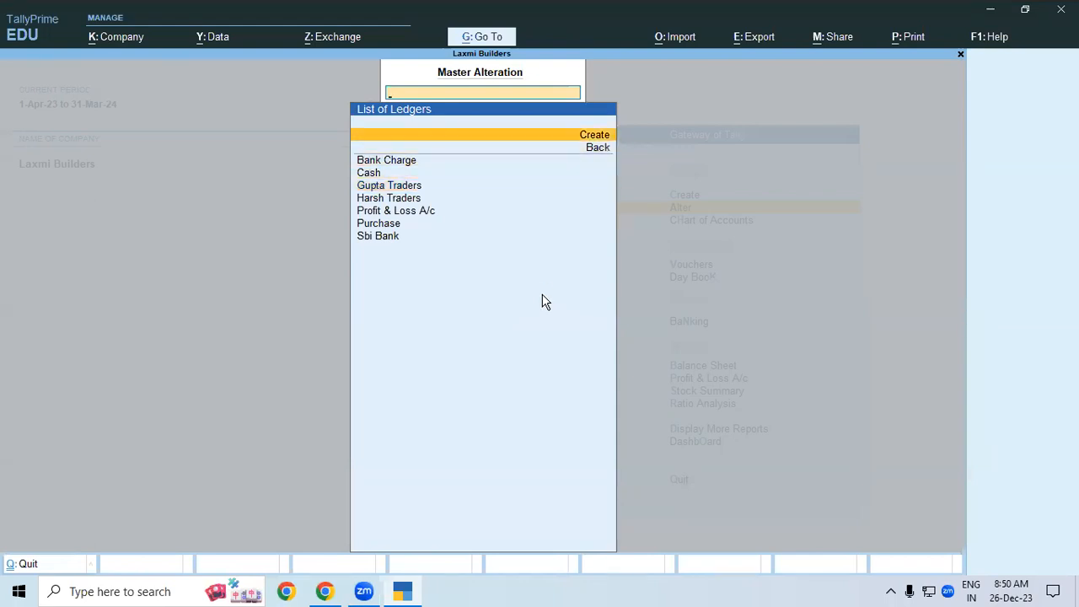
pyautogui.press('Return')
pyautogui.write('Su')
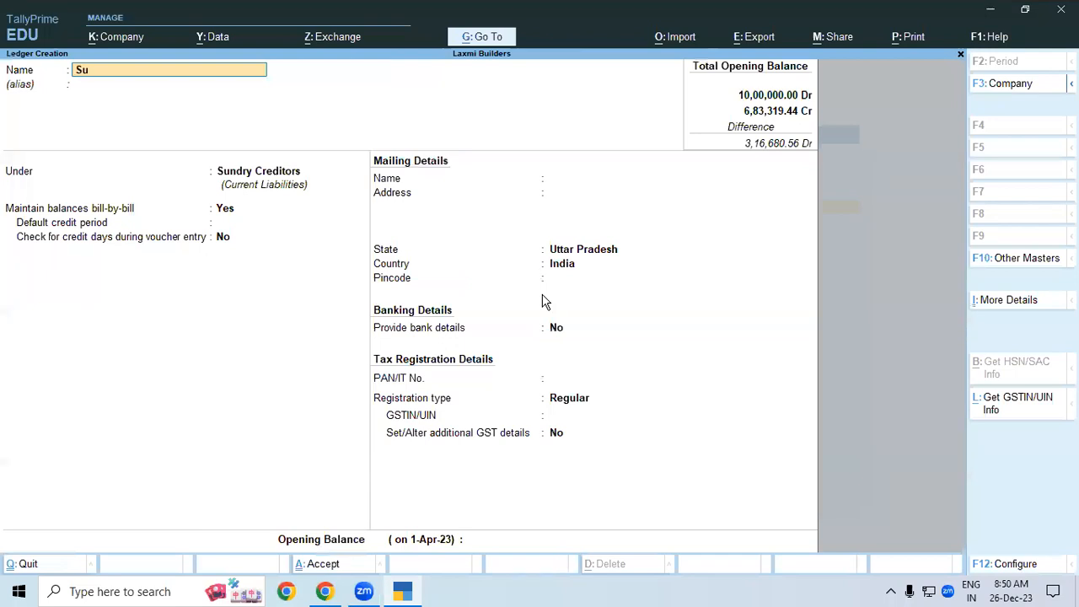
pyautogui.write('spance')
pyautogui.press('Return')
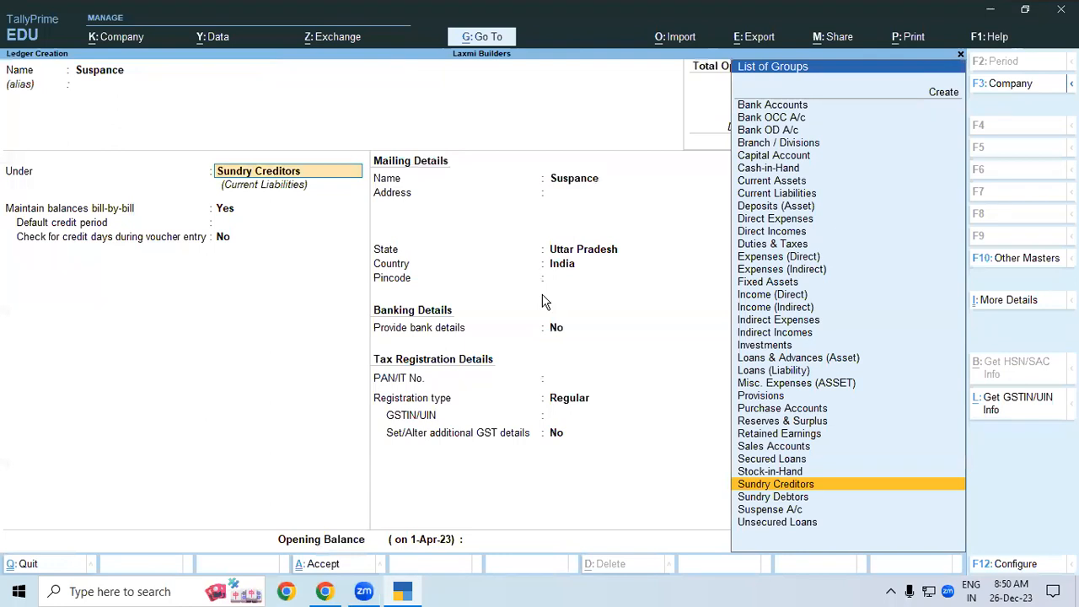
pyautogui.write('Su')
pyautogui.press('Down')
pyautogui.press('Down')
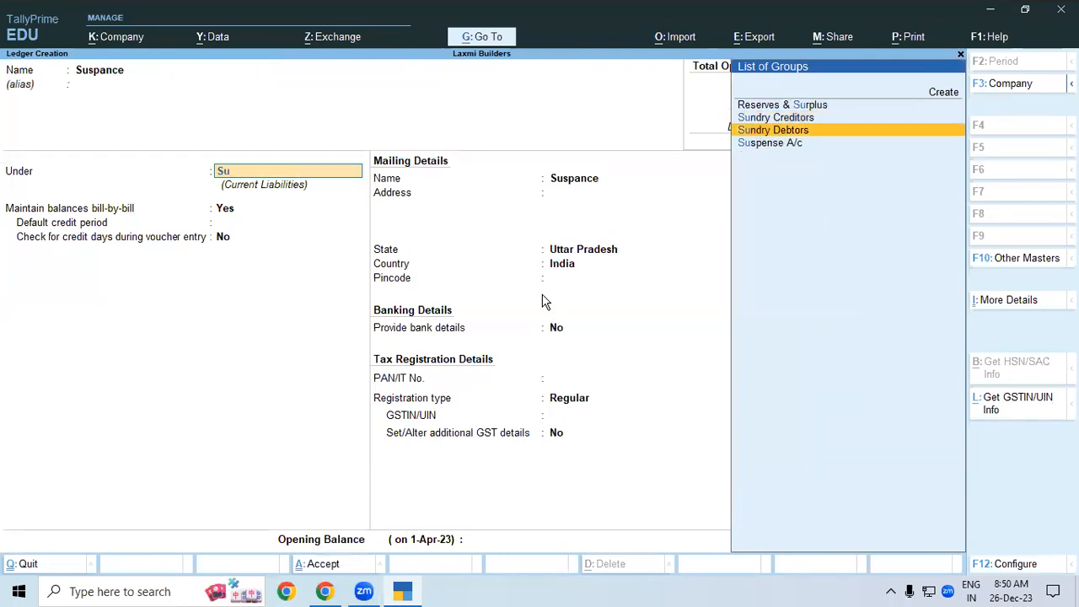
pyautogui.press('Down')
pyautogui.press('Return')
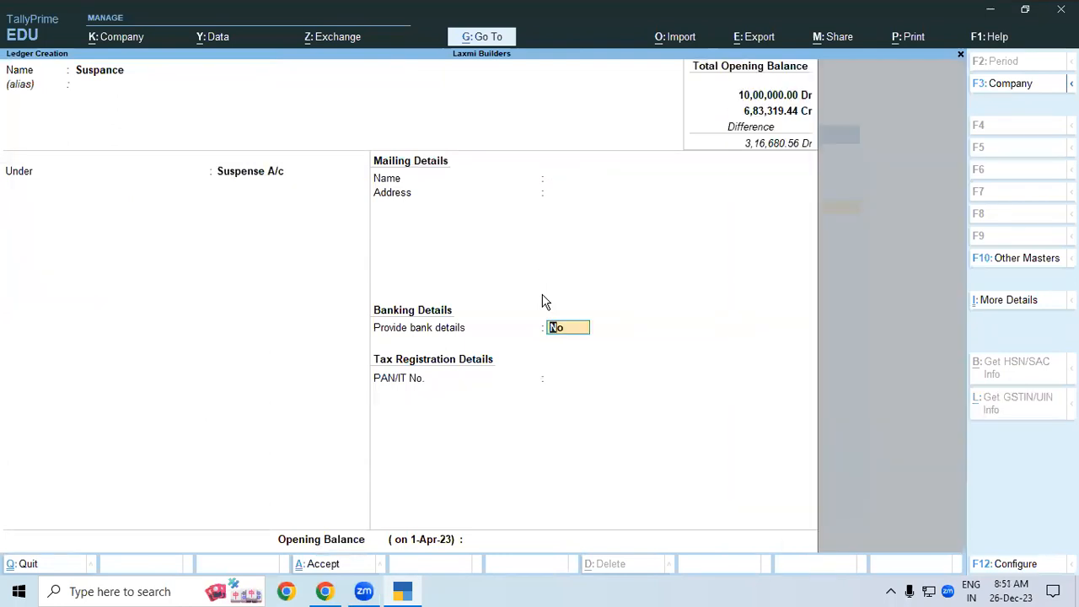
pyautogui.press('ctrl')
pyautogui.hotkey('ctrl', 'a')
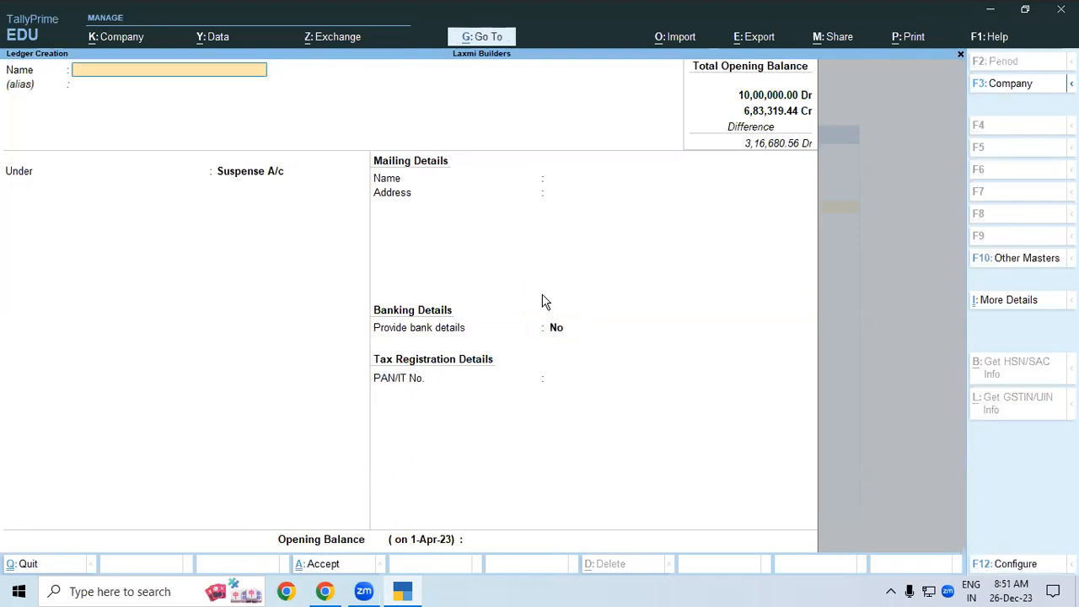
# - Leave ledger creation and return to the Gateway of Tally
pyautogui.press('Escape')
pyautogui.press('Return')
pyautogui.press('Escape')
pyautogui.press('Escape')
pyautogui.press('Down')
pyautogui.press('Down')
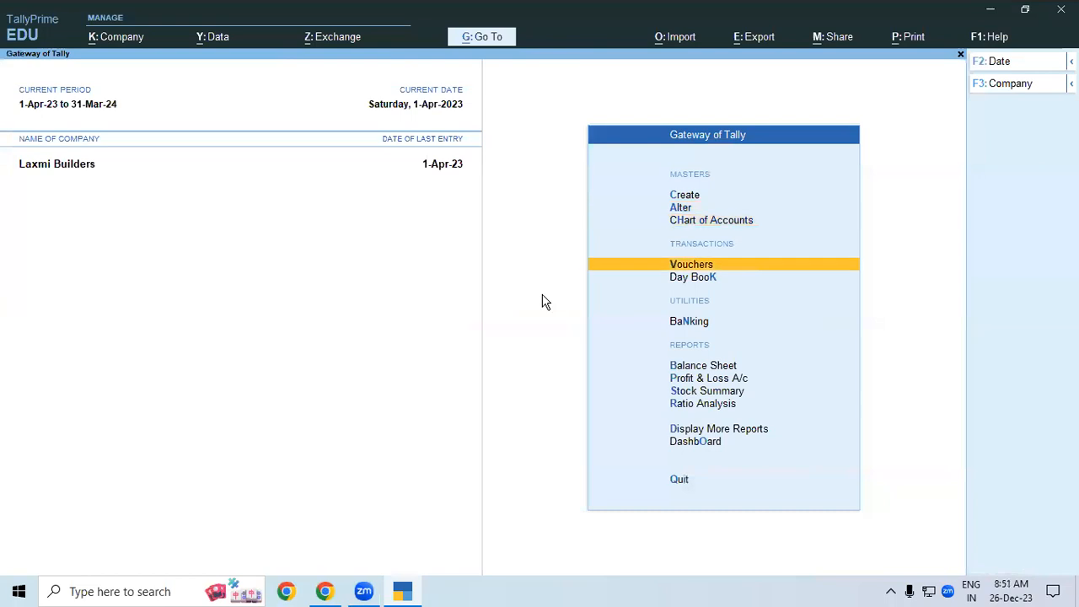
# - From a Payment voucher, create an Asian Paint ledger under Sundry Creditors as the first debit
pyautogui.press('Return')
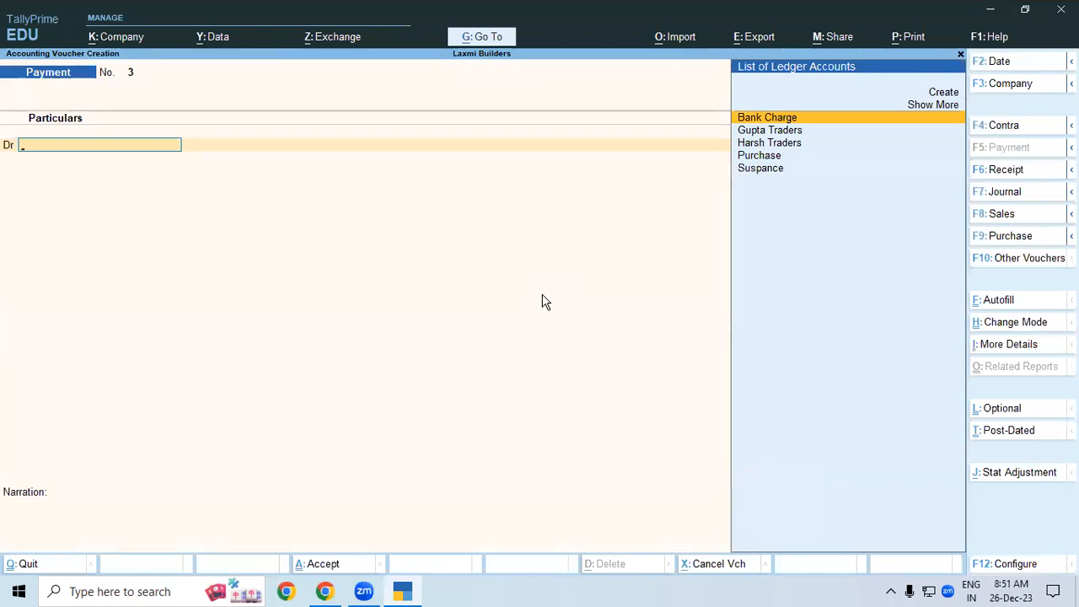
pyautogui.press('Up')
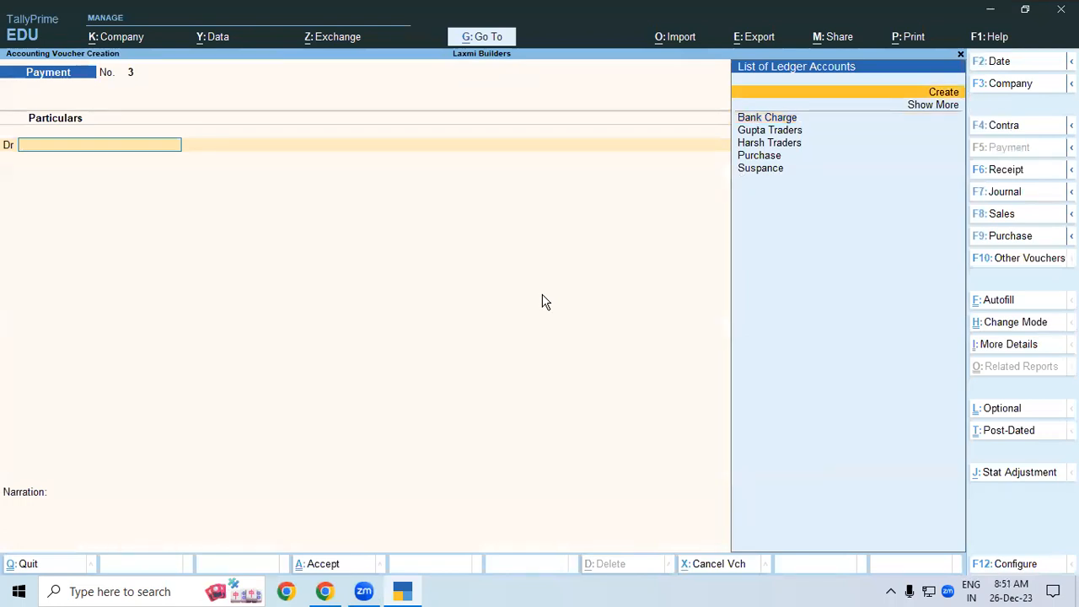
pyautogui.press('Return')
pyautogui.write('A')
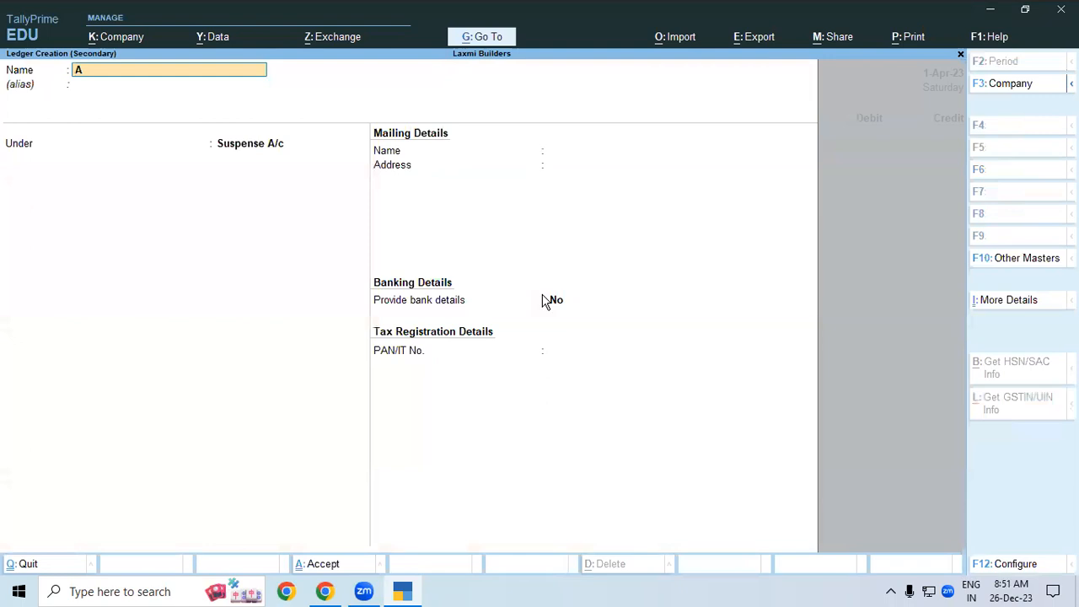
pyautogui.write('sian Paint')
pyautogui.press('Return')
pyautogui.press('Return')
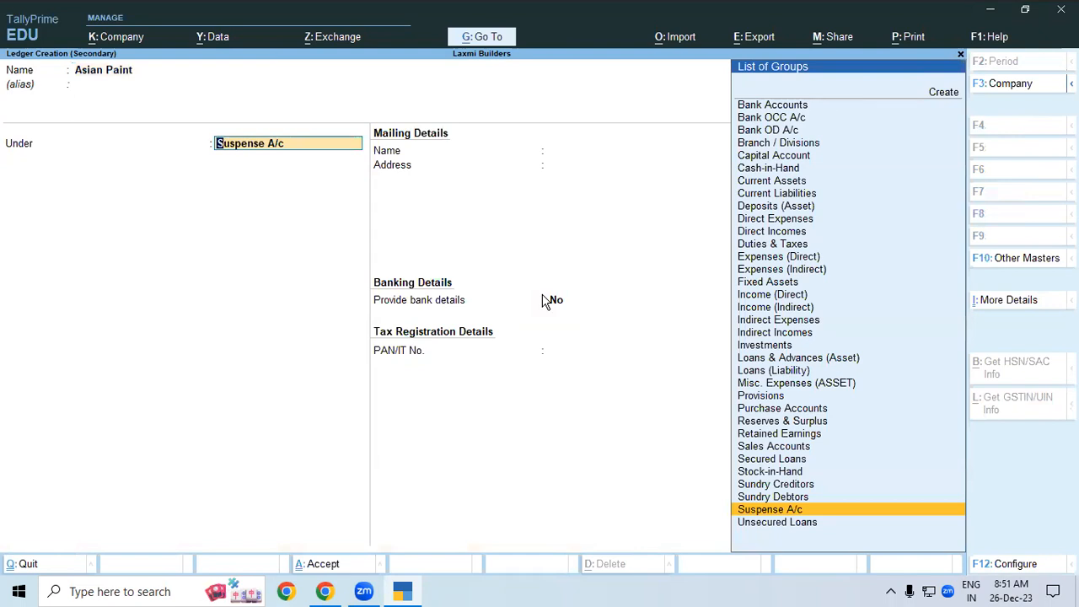
pyautogui.write('Sundry Creditors')
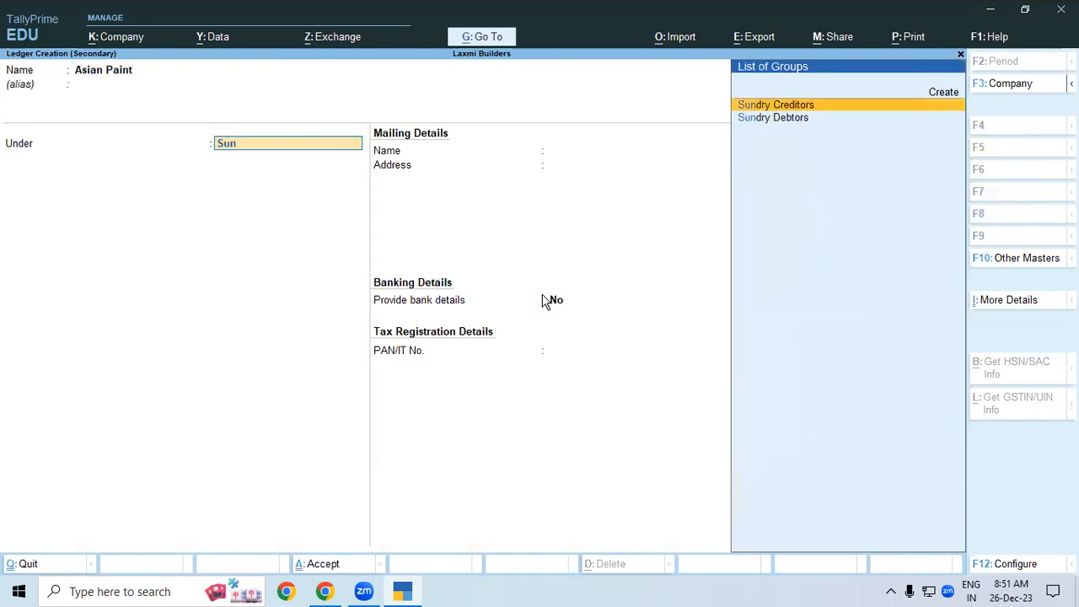
pyautogui.press('Return')
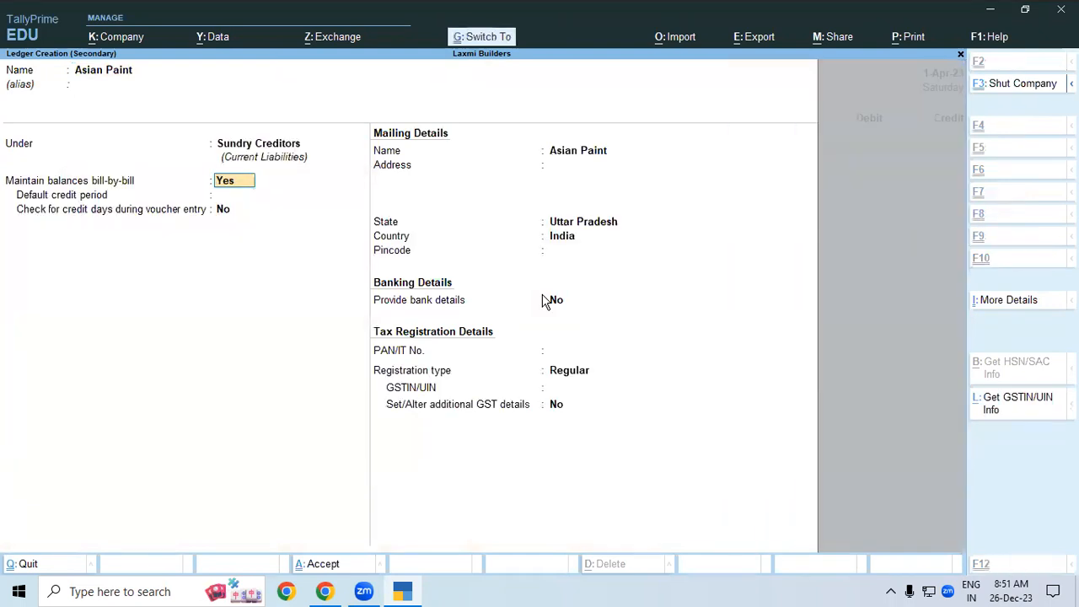
pyautogui.hotkey('ctrl', 'a')
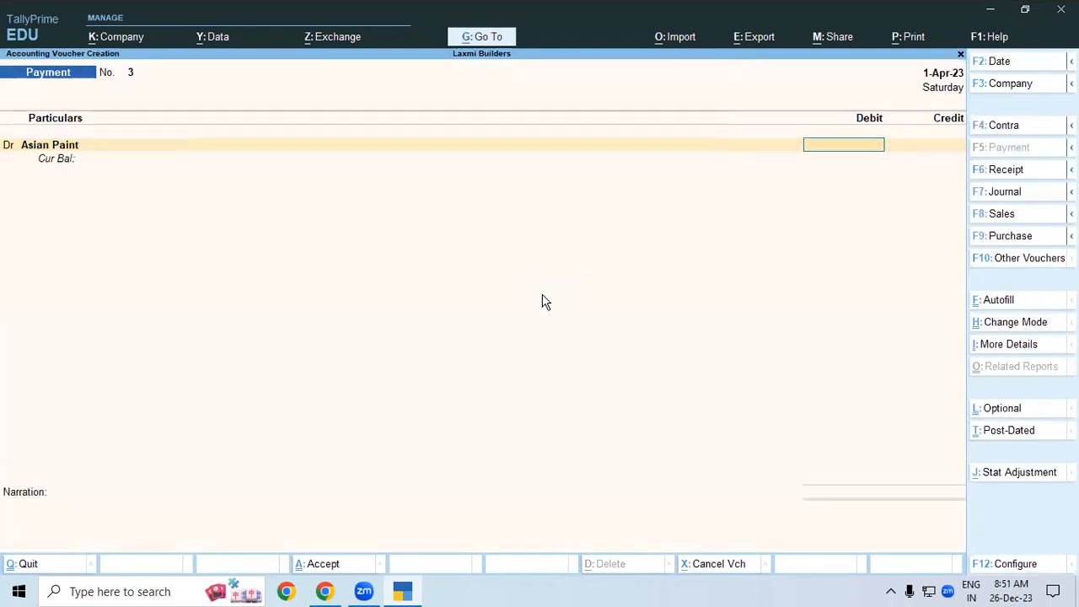
# - Debit Asian Paint 15,000 against new bill reference 3 and add Bank Charge as a second debit
pyautogui.write('15')
pyautogui.write('00')
pyautogui.write('.')
pyautogui.press('BackSpace')
pyautogui.write('2.36')
pyautogui.press('Return')
pyautogui.press('Up')
pyautogui.press('Return')
pyautogui.press('Return')
pyautogui.press('Return')
pyautogui.press('Return')
pyautogui.press('Return')
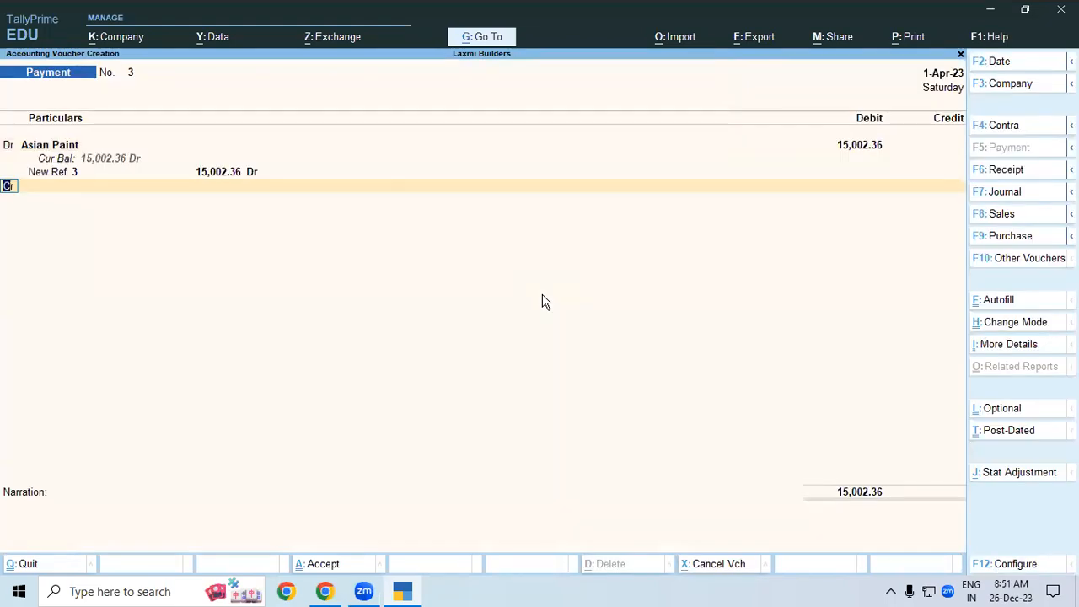
pyautogui.write('d')
pyautogui.write('Ba')
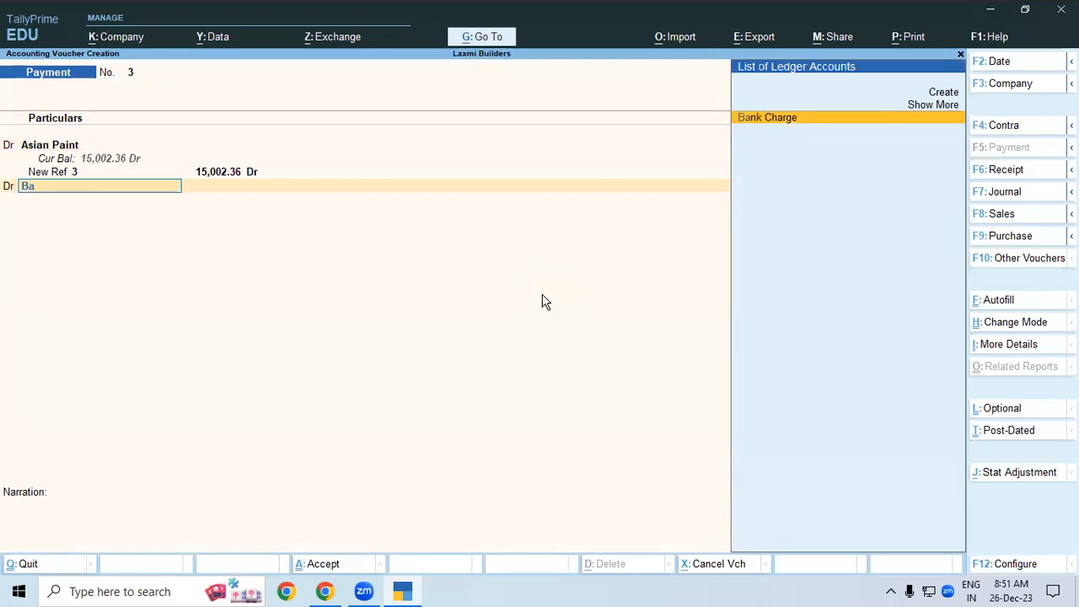
pyautogui.press('Return')
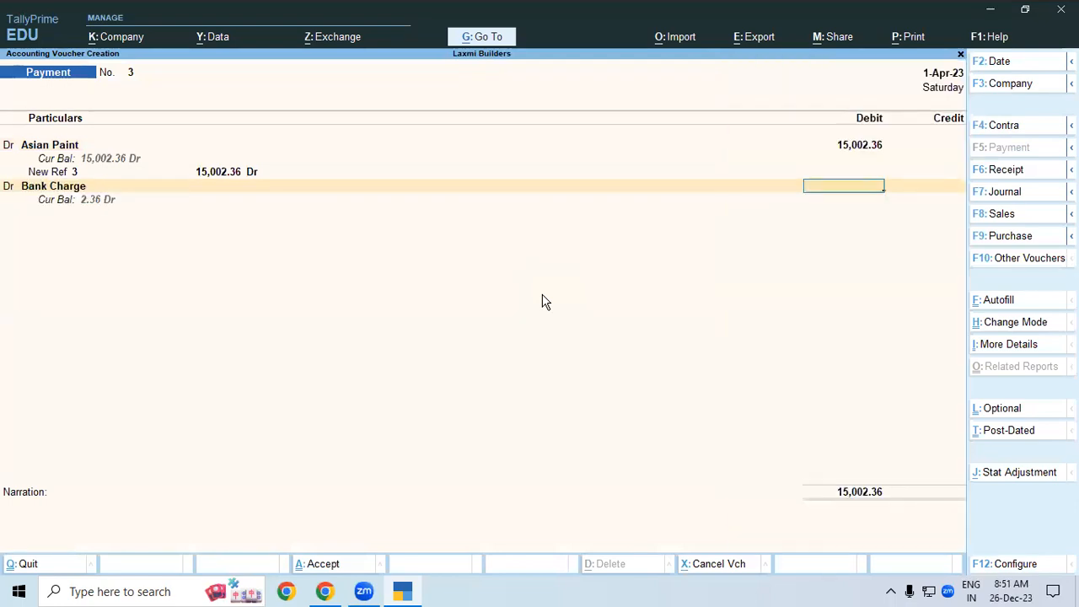
pyautogui.click(847, 150)
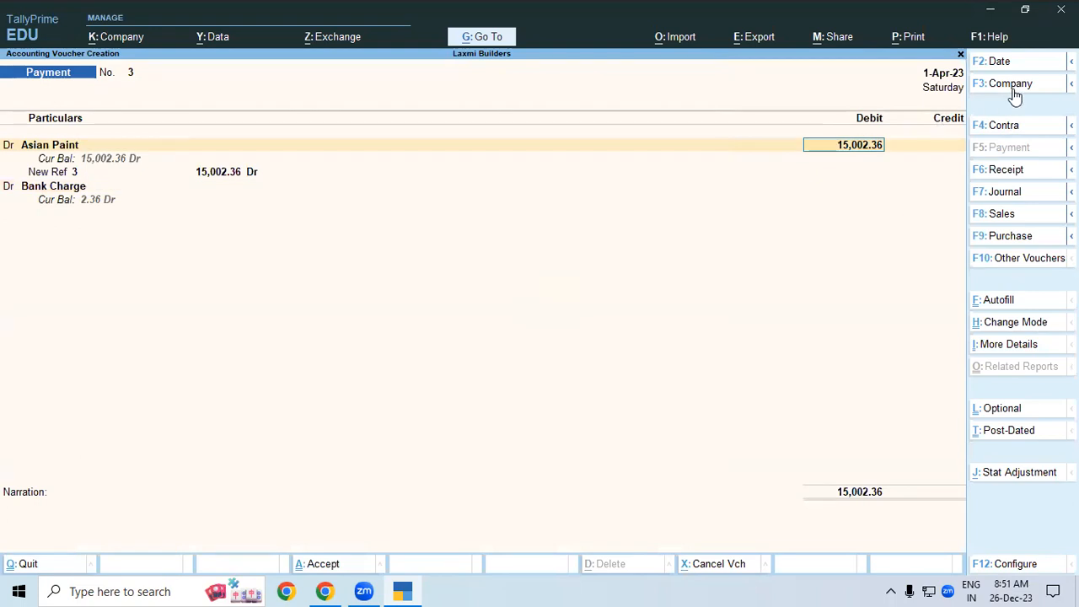
pyautogui.write('15,000')
pyautogui.press('Return')
pyautogui.press('Return')
pyautogui.press('Return')
pyautogui.press('Return')
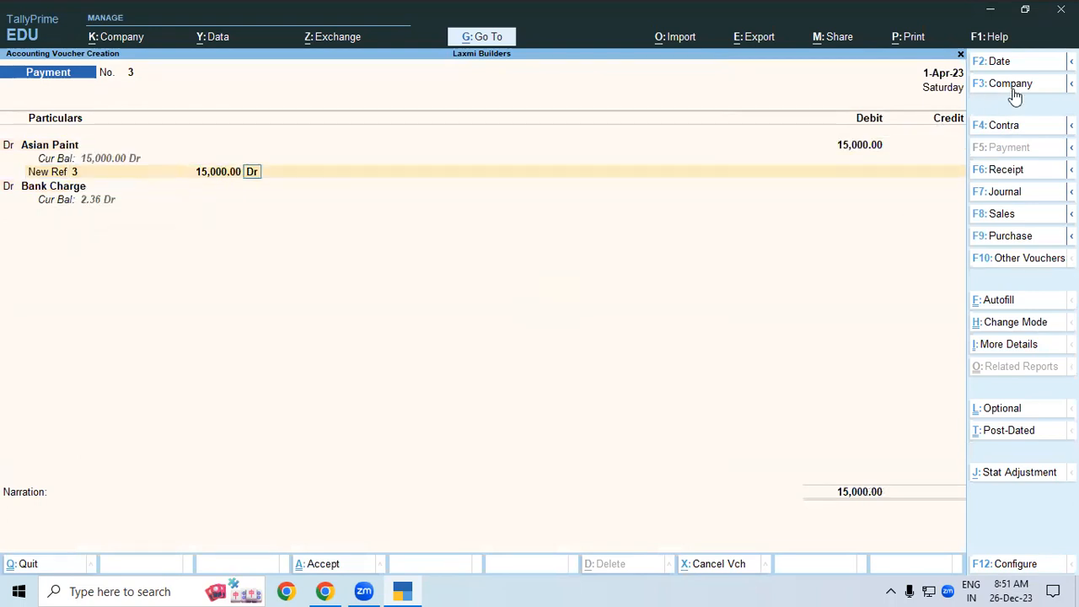
pyautogui.press('Return')
# - Debit Bank Charge 2.36, credit Sbi Bank 15,002.36, and save Payment No. 3
pyautogui.press('Return')
pyautogui.write('2.36')
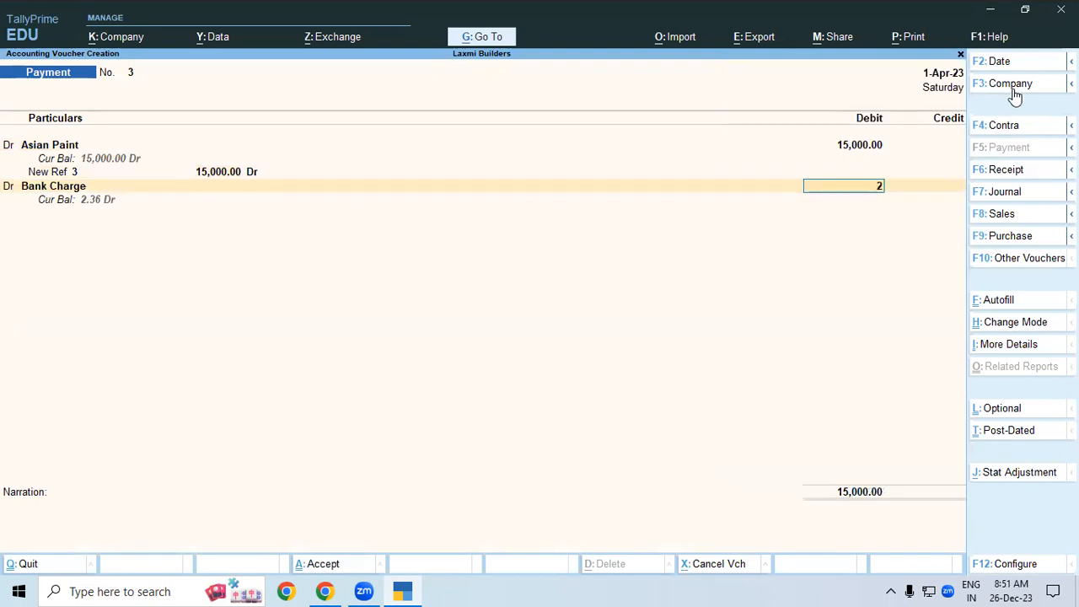
pyautogui.press('Return')
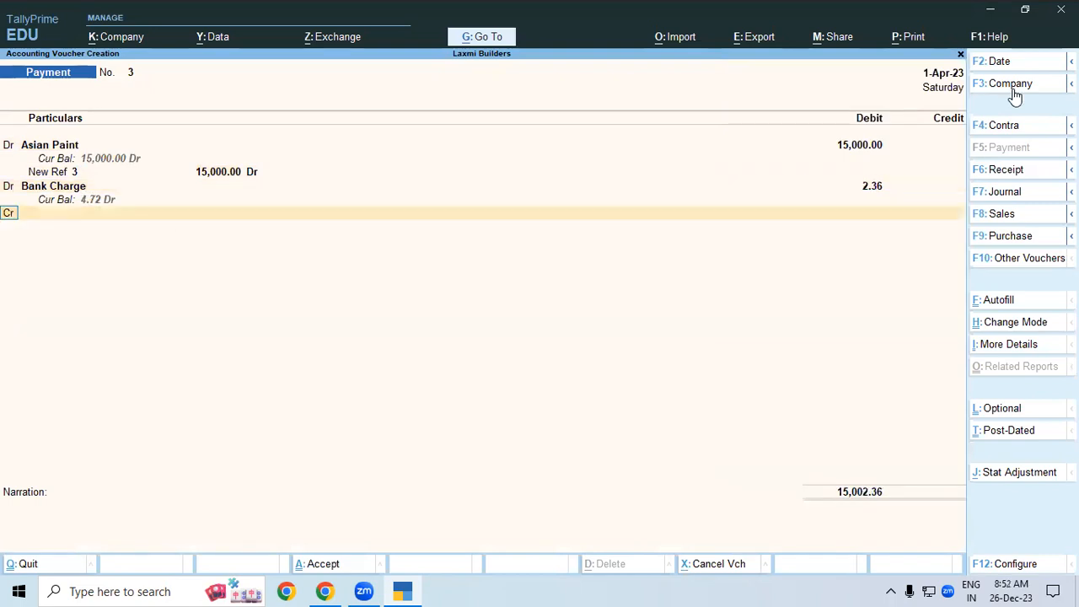
pyautogui.press('Return')
pyautogui.write('Sb')
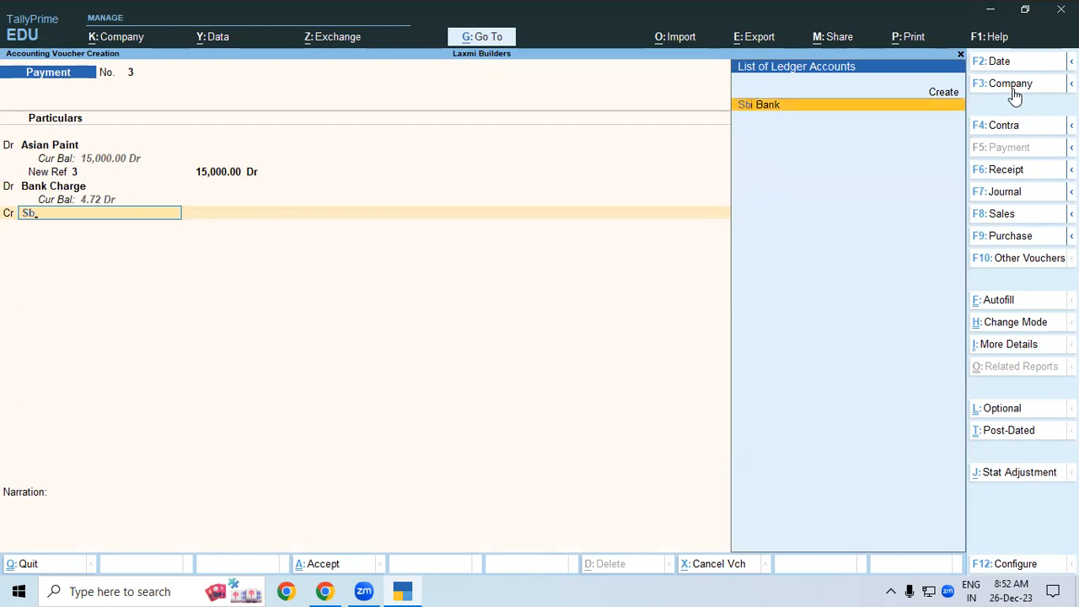
pyautogui.press('Return')
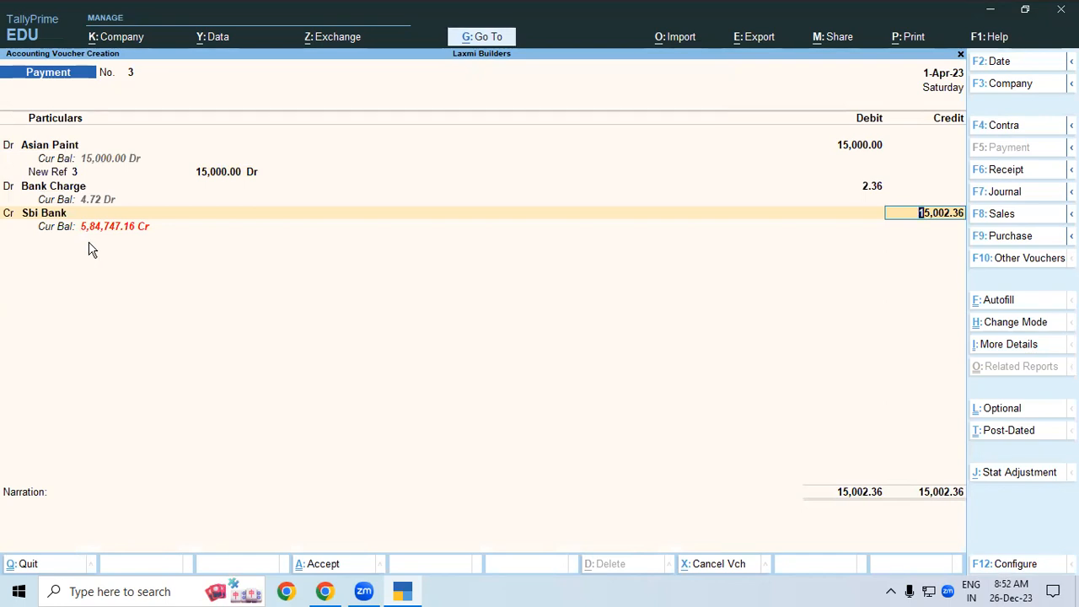
pyautogui.hotkey('ctrl', 'a')
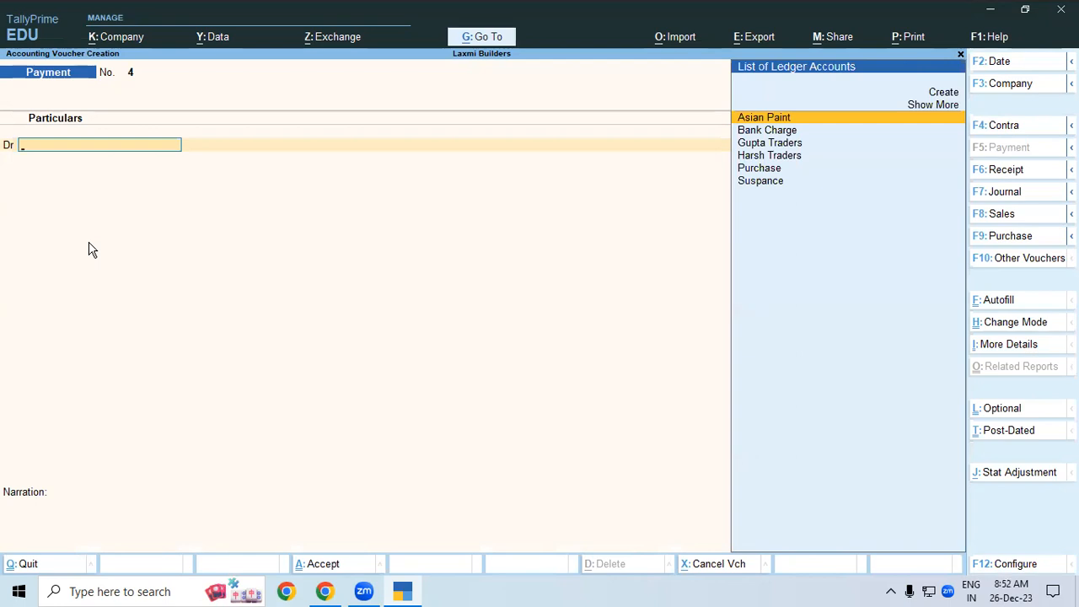
# - Record Receipt No. 1 crediting Suspance 8,022.91 and debiting Sbi Bank, save it, and exit
pyautogui.press('F6')
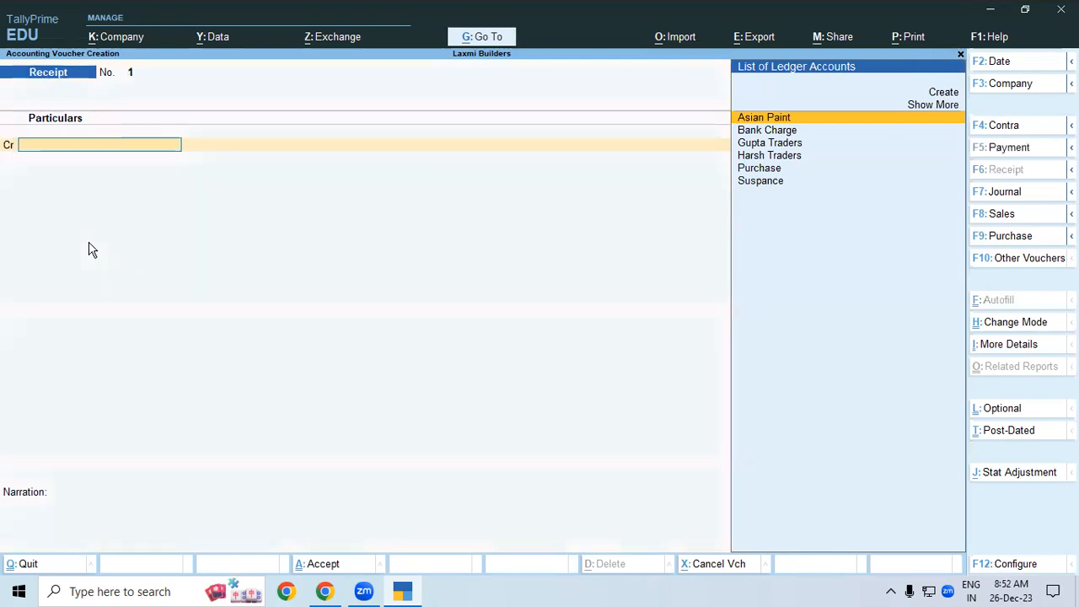
pyautogui.write('S')
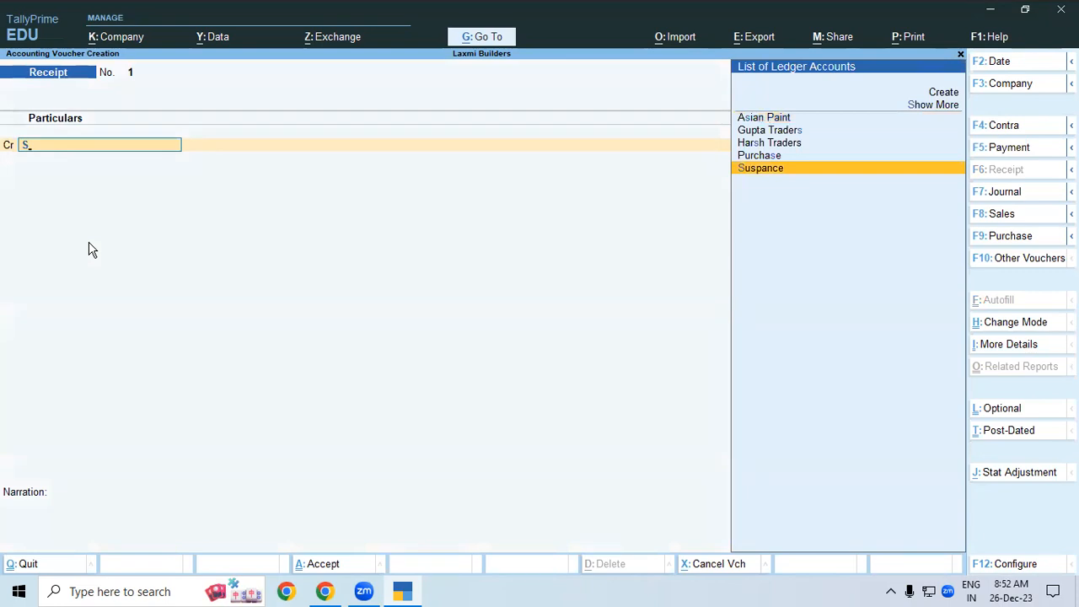
pyautogui.press('Return')
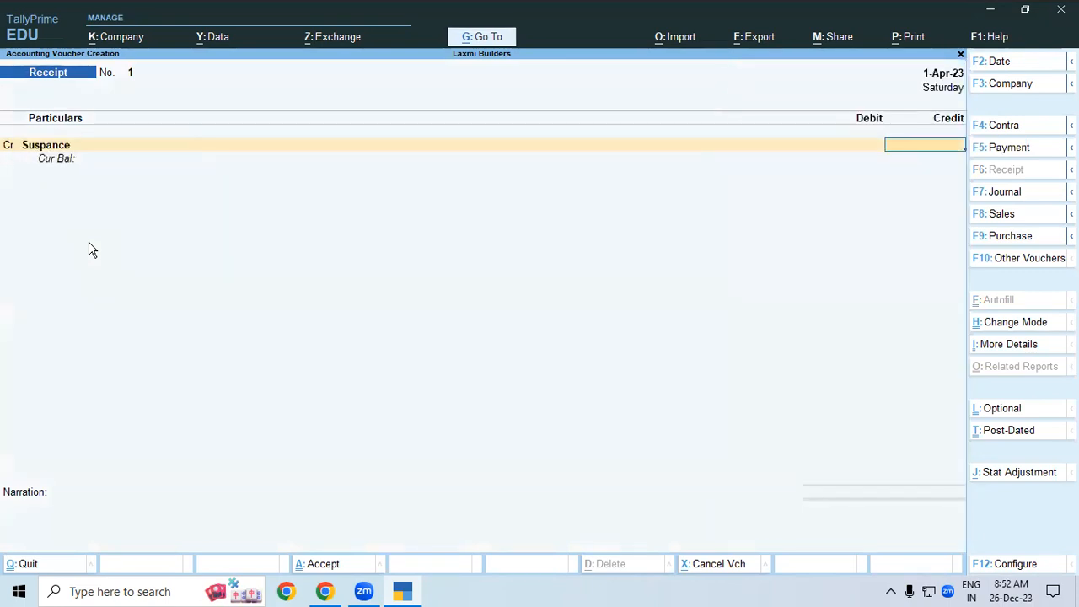
pyautogui.write('8022')
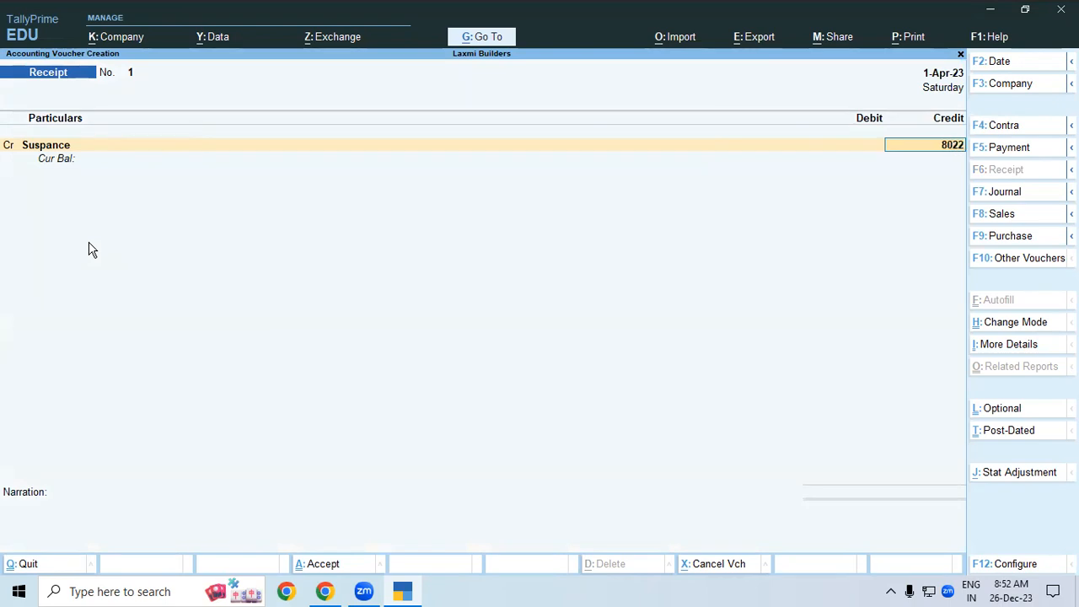
pyautogui.write('.91')
pyautogui.press('Return')
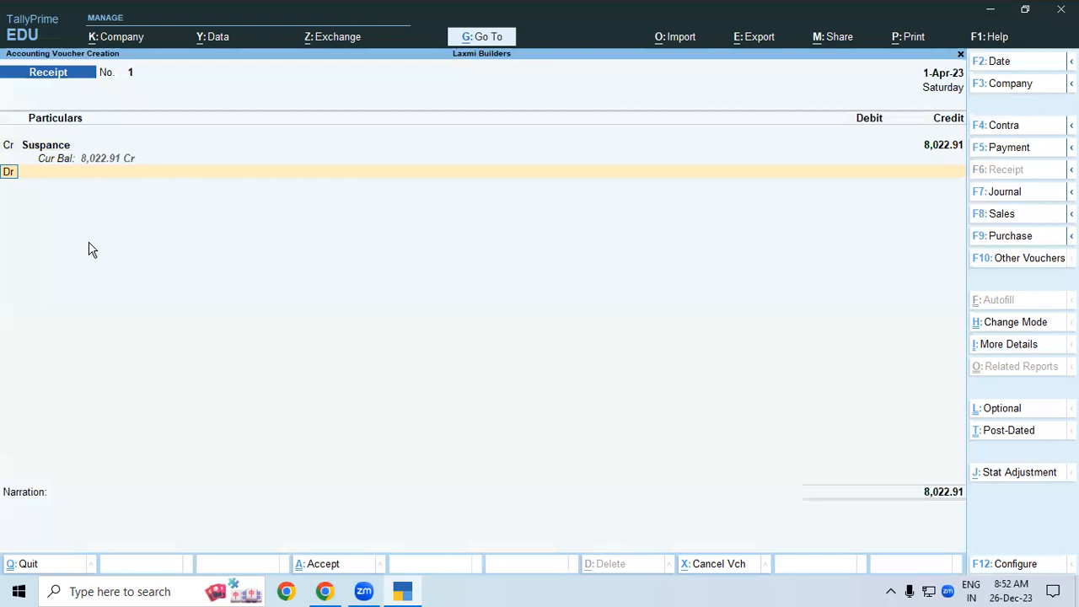
pyautogui.press('Return')
pyautogui.press('Down')
pyautogui.press('Down')
pyautogui.press('Down')
pyautogui.press('Down')
pyautogui.press('Down')
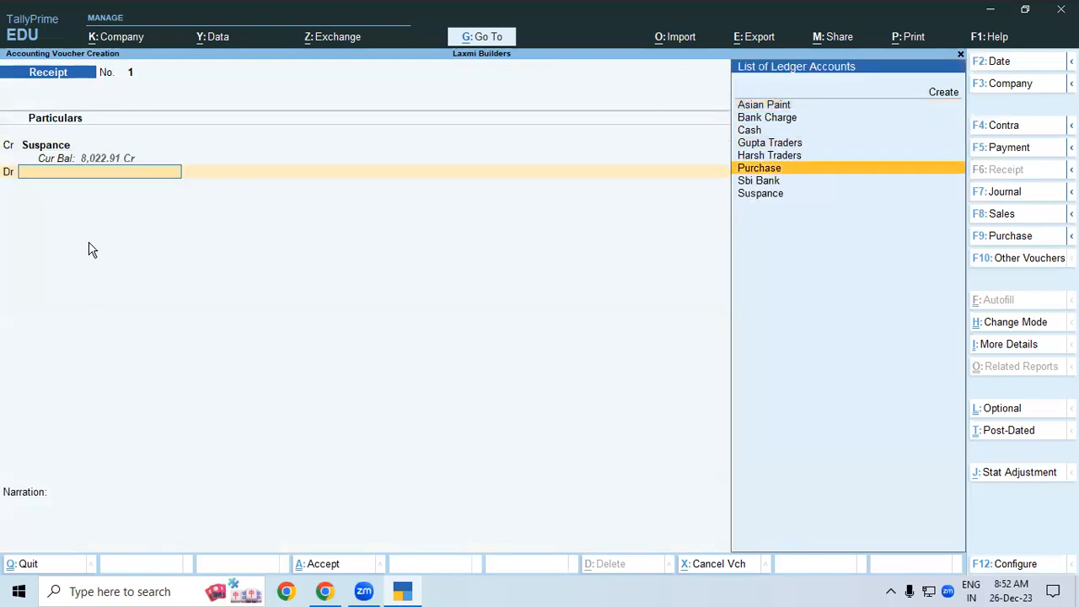
pyautogui.press('Down')
pyautogui.press('Return')
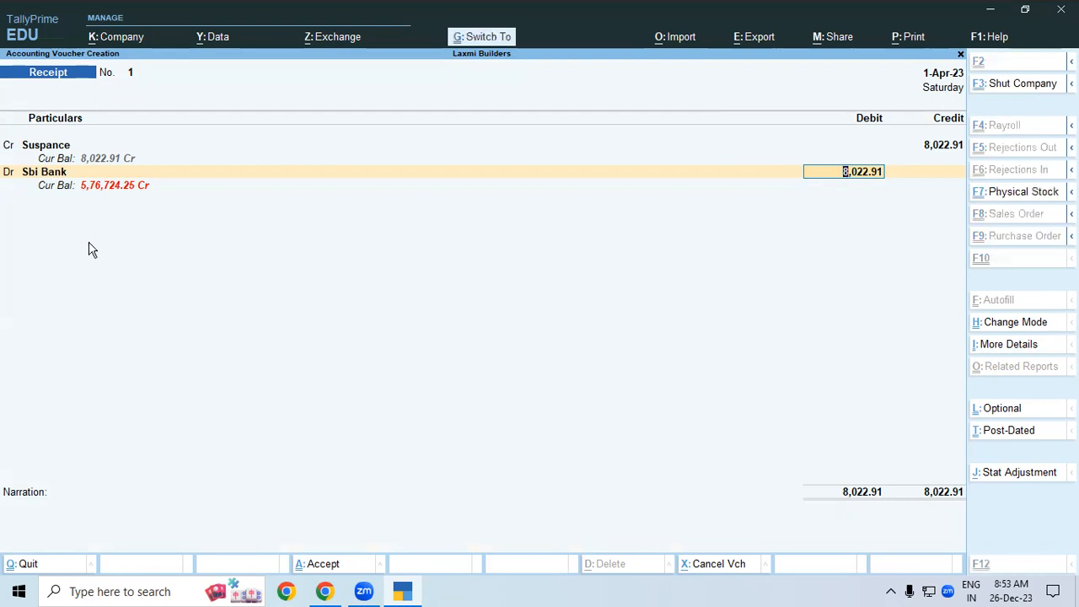
pyautogui.hotkey('ctrl', 'a')
pyautogui.press('Escape')
# - Open the Bills Payable outstanding report under Statements of Accounts and review it
pyautogui.press('Up')
pyautogui.press('Up')
pyautogui.press('Up')
pyautogui.press('Up')
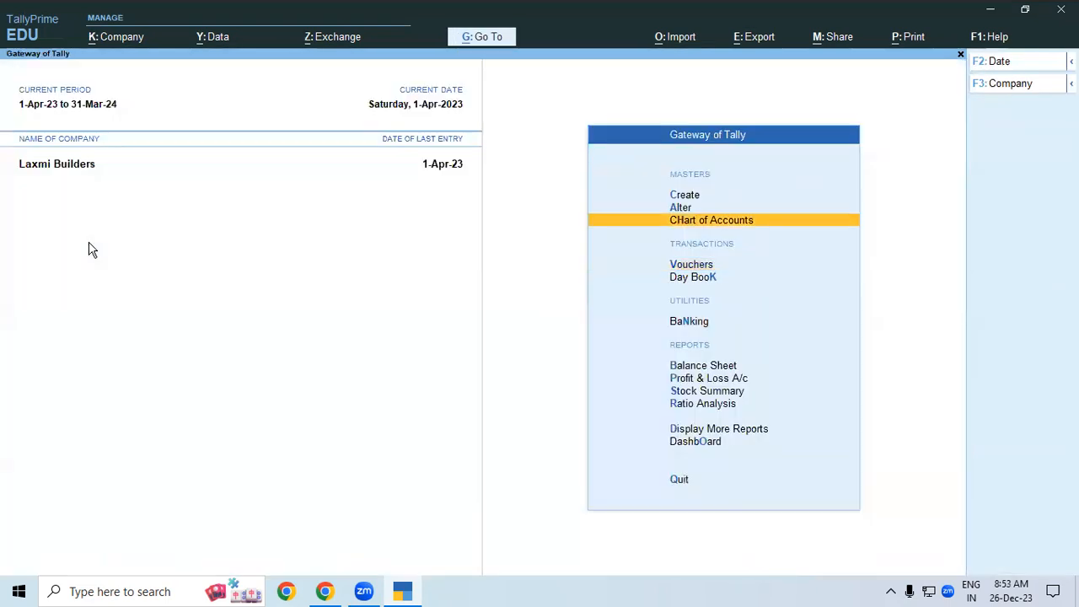
pyautogui.press('Up')
pyautogui.press('Up')
pyautogui.press('Return')
pyautogui.press('Down')
pyautogui.press('Down')
pyautogui.press('Down')
pyautogui.press('Down')
pyautogui.press('Down')
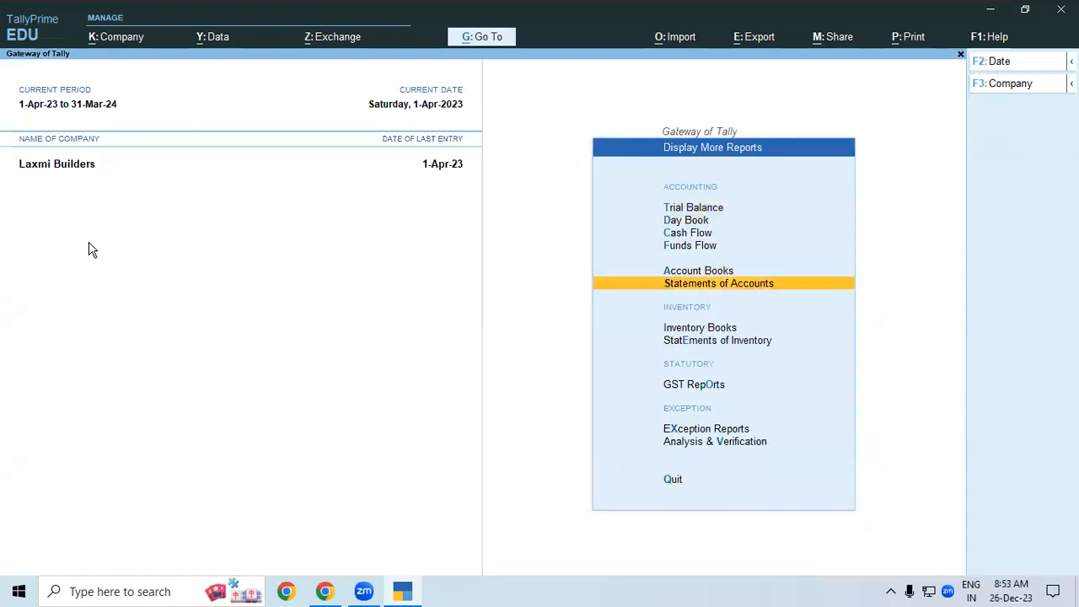
pyautogui.press('Return')
pyautogui.press('Return')
pyautogui.press('Down')
pyautogui.press('Return')
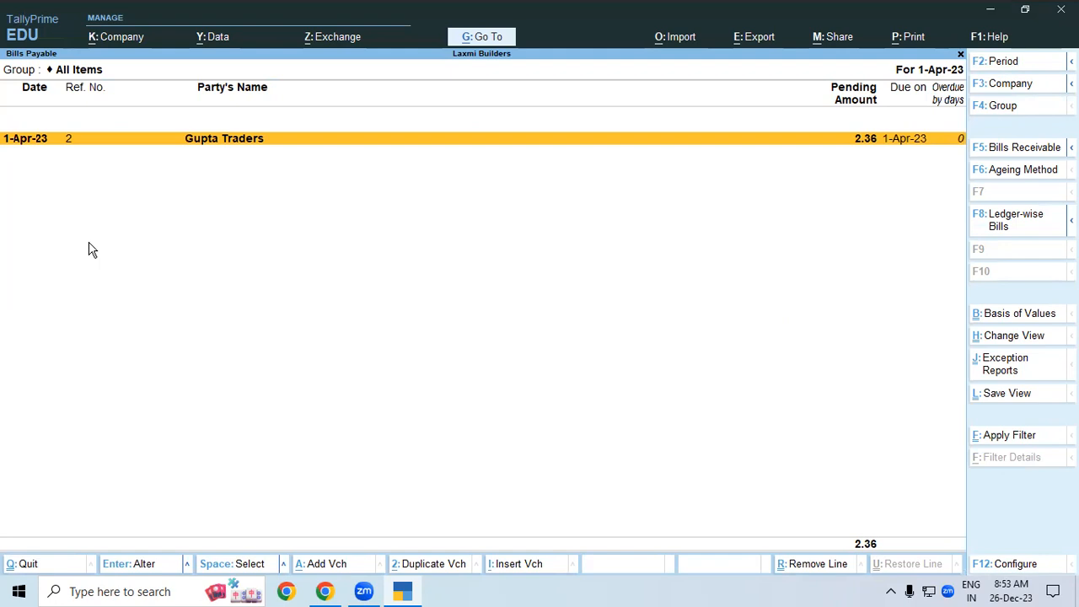
pyautogui.press('Escape')
# - Review the Bills Receivable outstanding report, then begin a new receipt voucher
pyautogui.press('Up')
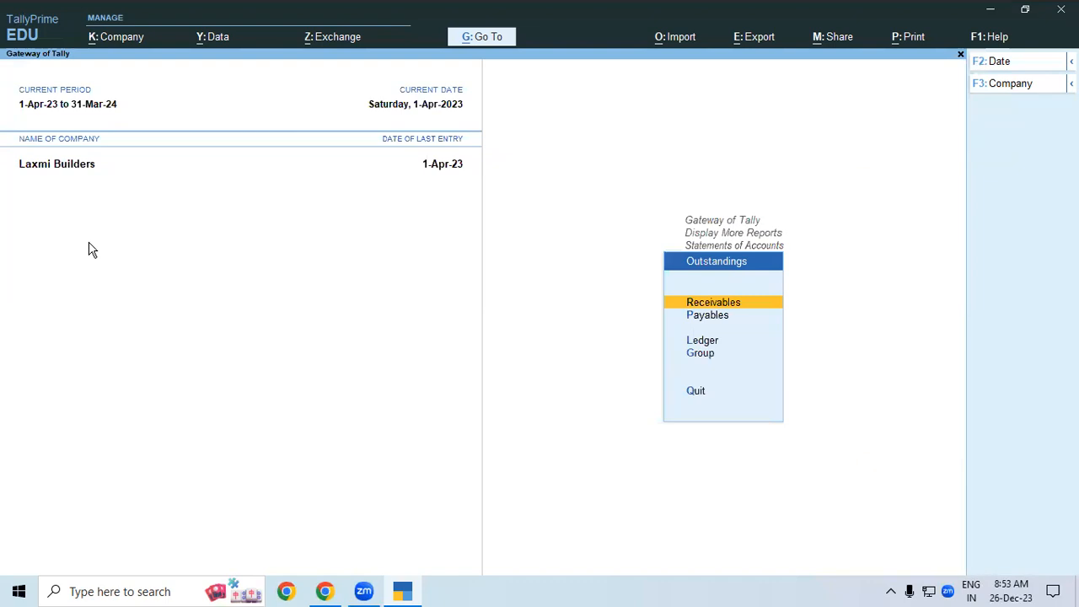
pyautogui.press('Return')
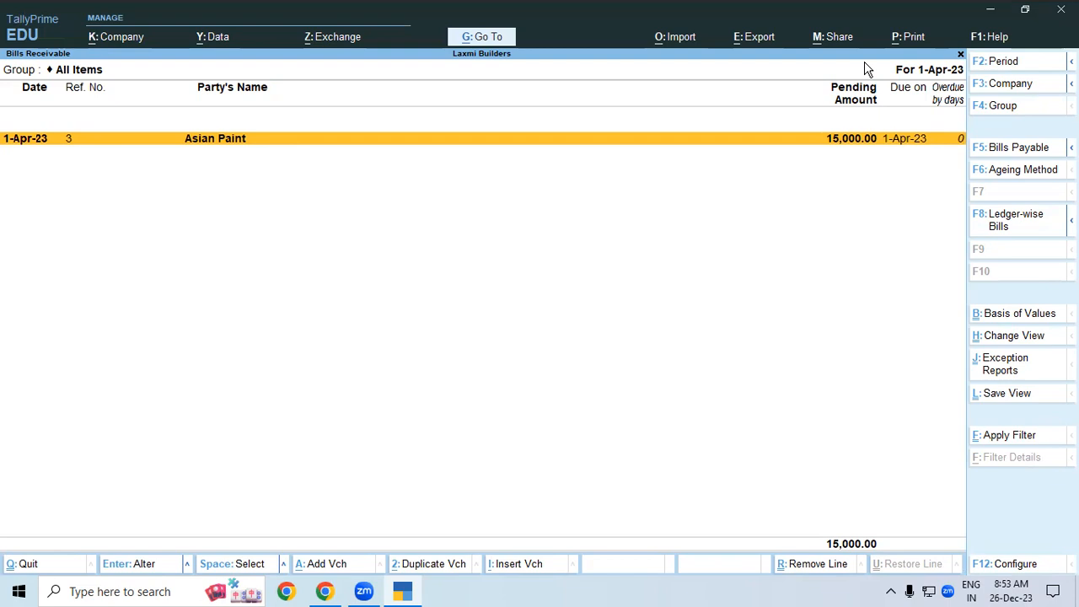
pyautogui.press('Escape')
pyautogui.press('Escape')
pyautogui.press('Escape')
pyautogui.press('Escape')
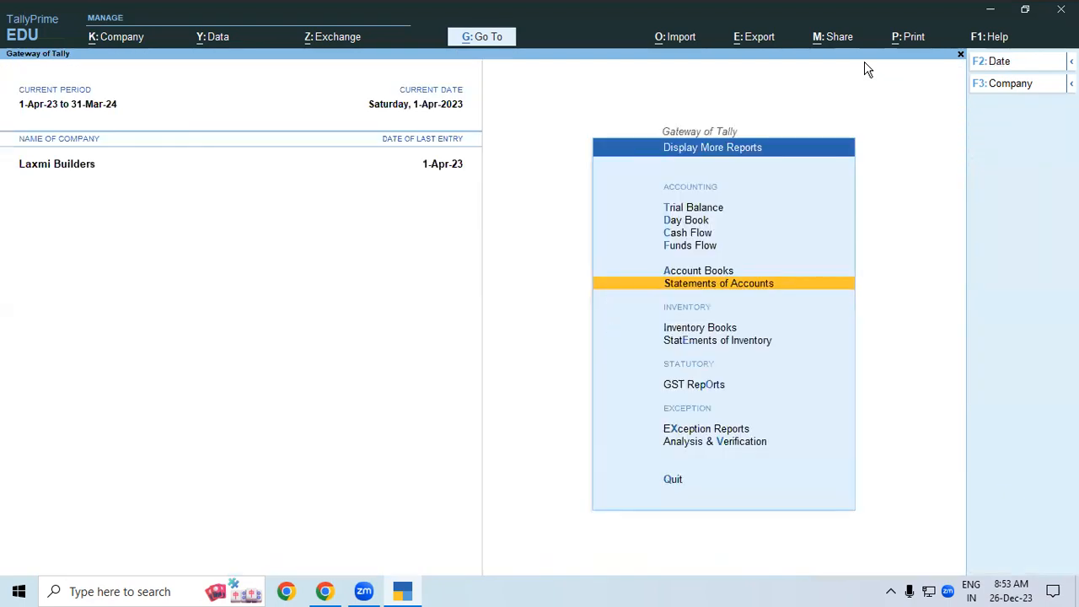
pyautogui.press('v')
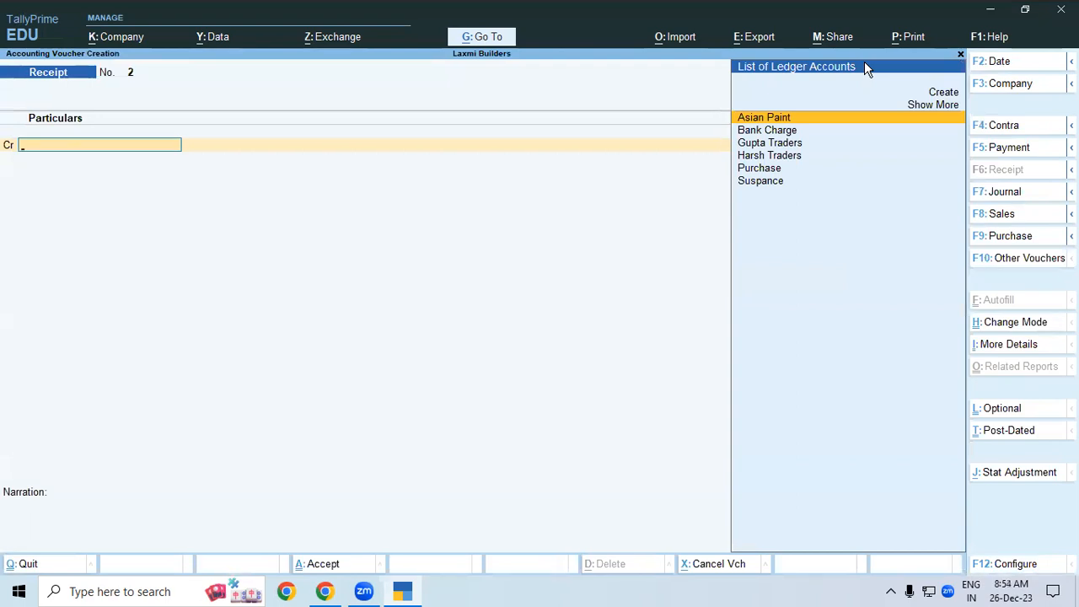
# - Select Sbi Bank from the full ledger list for the voucher's credit line
pyautogui.press('Down')
pyautogui.press('Down')
pyautogui.press('Up')
pyautogui.press('Down')
pyautogui.press('Down')
pyautogui.press('Up')
pyautogui.press('Up')
pyautogui.press('Up')
pyautogui.press('Up')
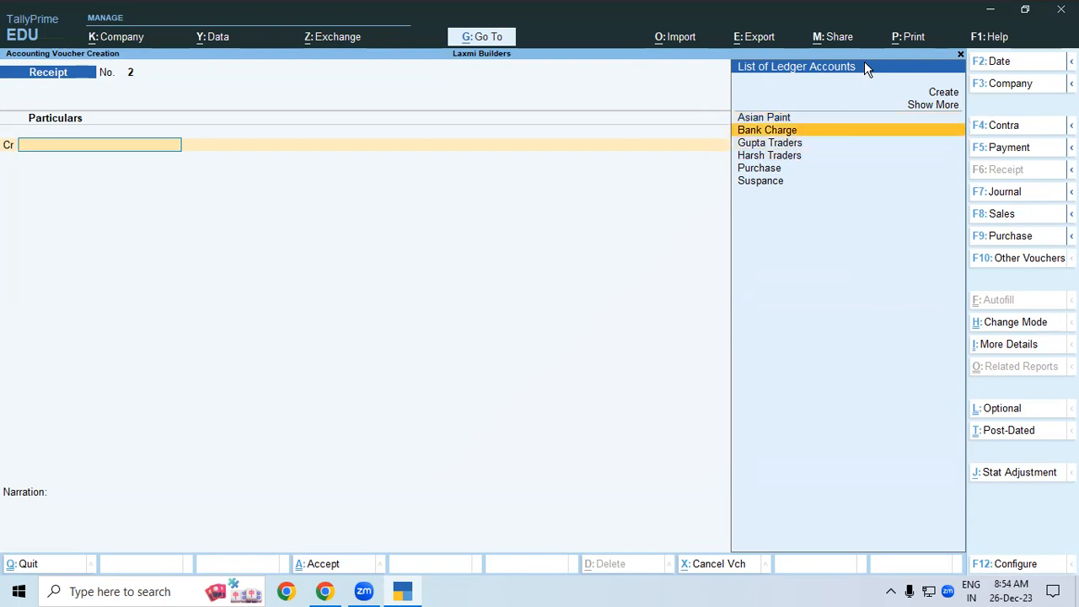
pyautogui.press('Return')
pyautogui.press('Down')
pyautogui.press('Down')
pyautogui.press('Down')
pyautogui.press('Down')
pyautogui.press('Down')
pyautogui.press('Down')
pyautogui.press('Down')
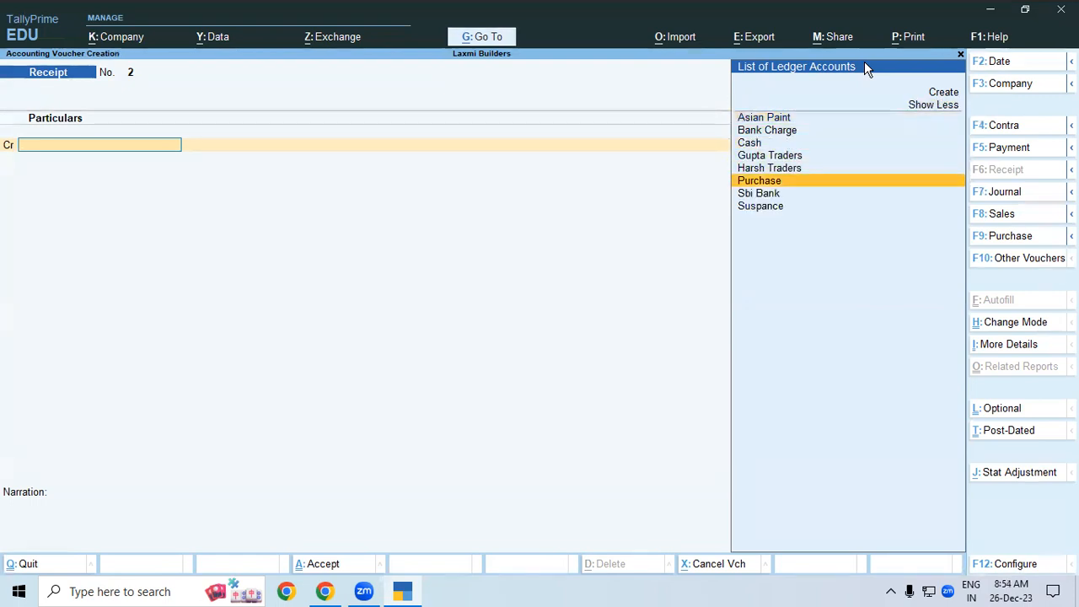
pyautogui.press('Return')
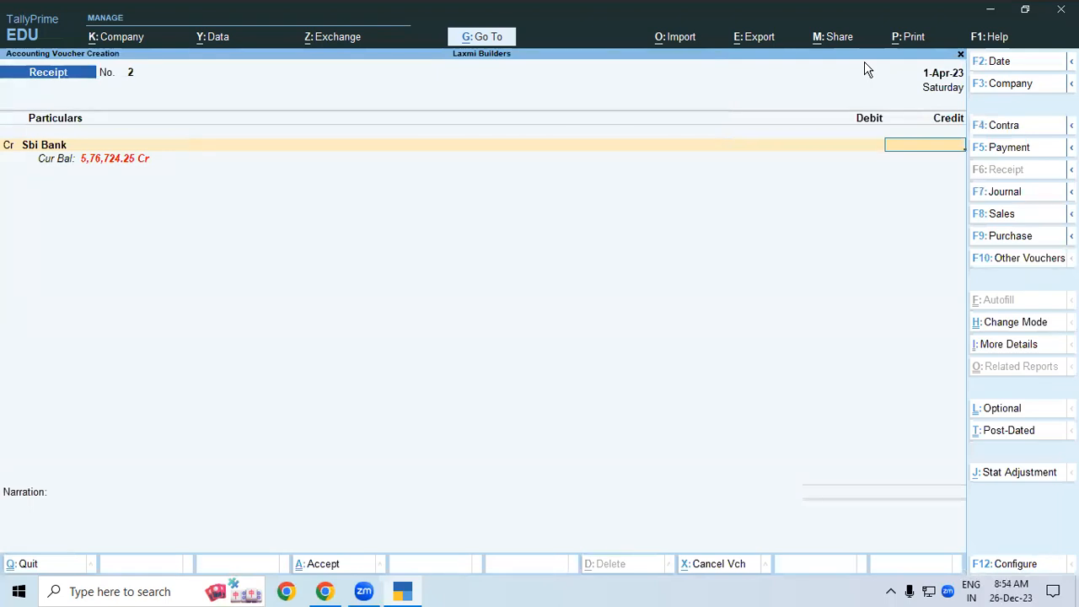
# - Switch to a Contra voucher crediting Sbi Bank 73,862 by cheque, and start a new debit ledger
pyautogui.press('F4')
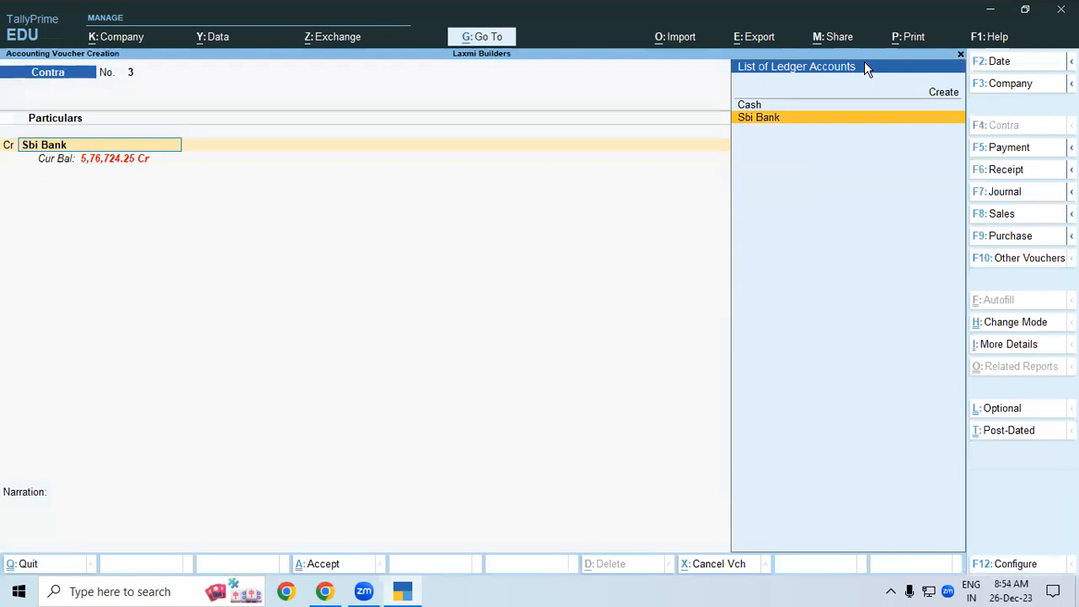
pyautogui.press('Return')
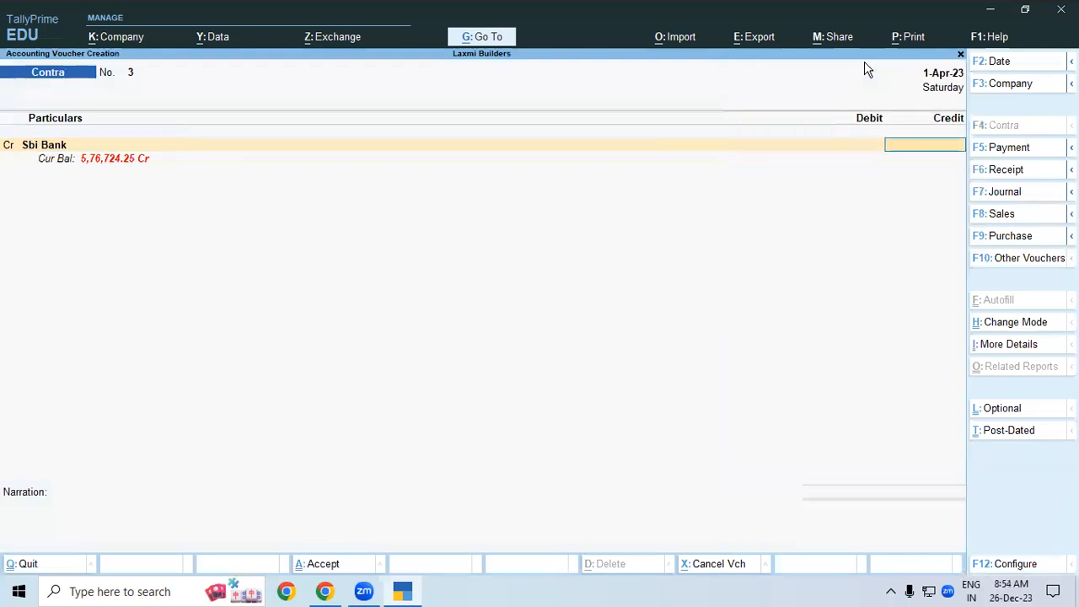
pyautogui.write('73862')
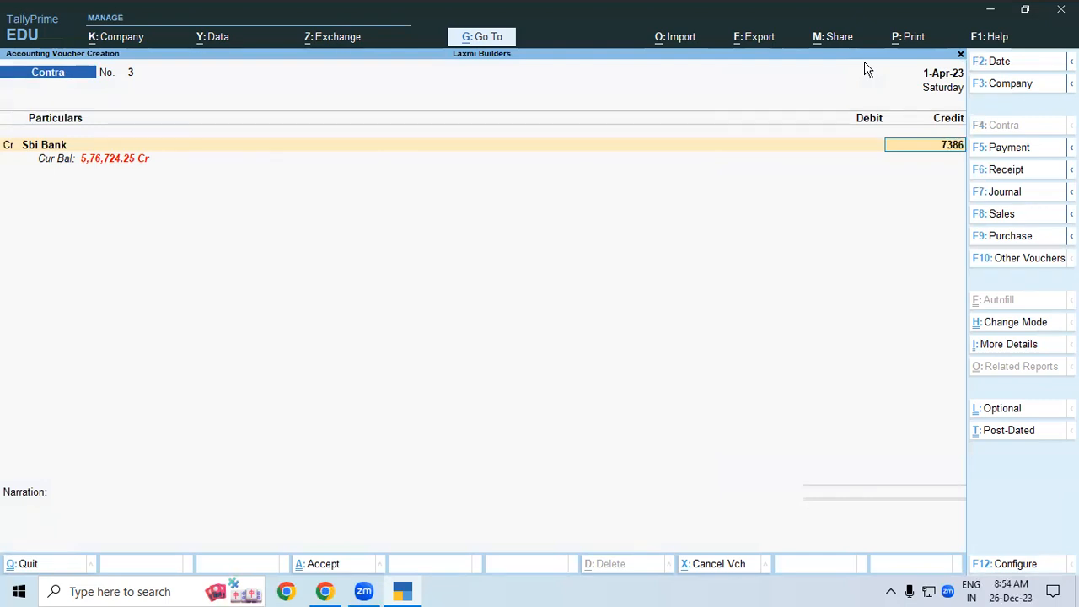
pyautogui.press('Return')
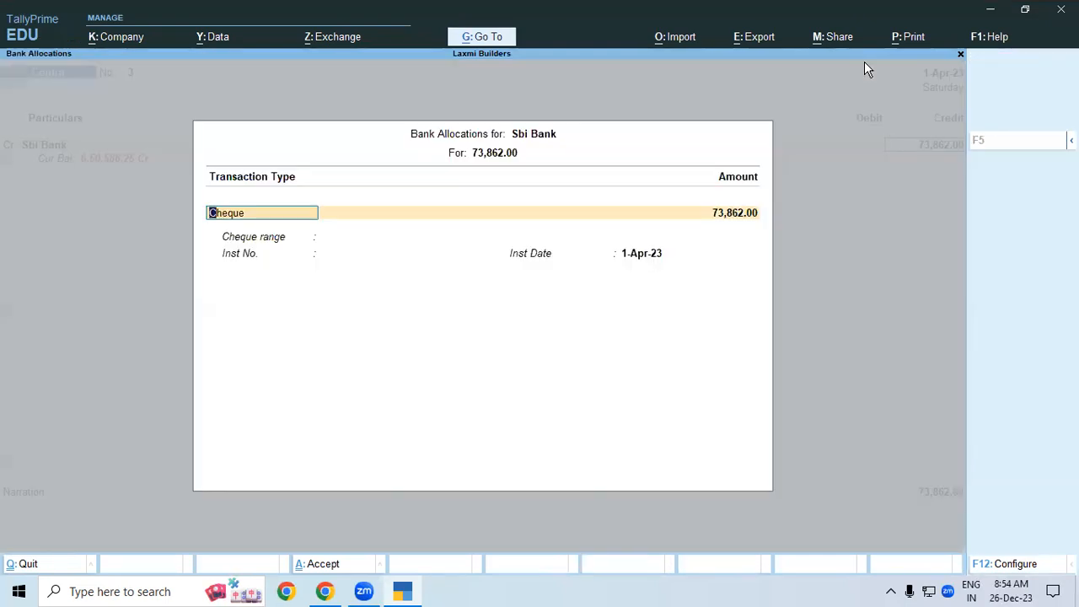
pyautogui.hotkey('ctrl', 'a')
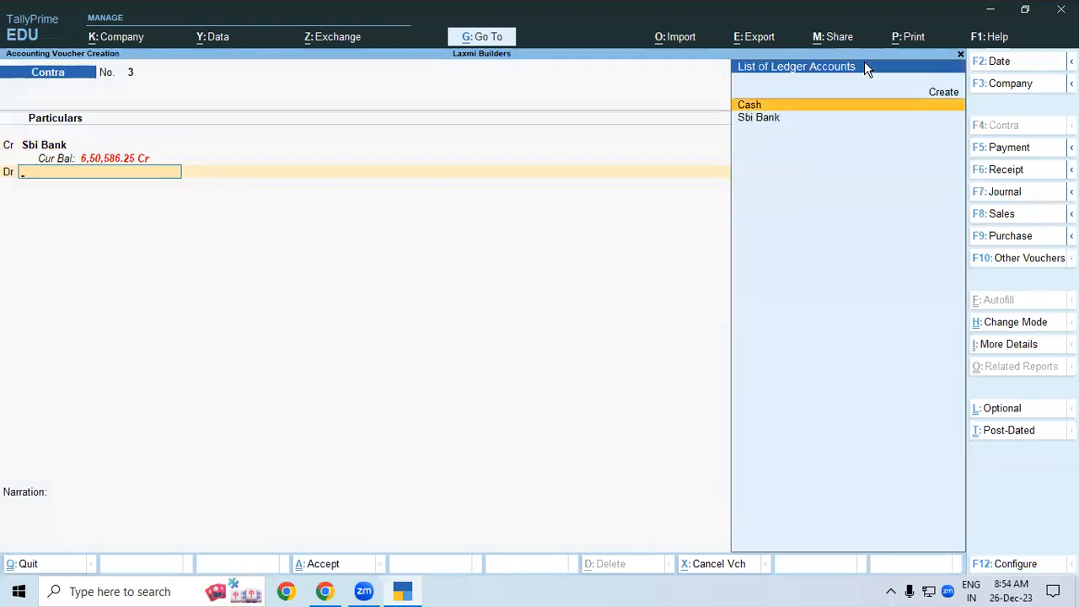
pyautogui.press('Return')
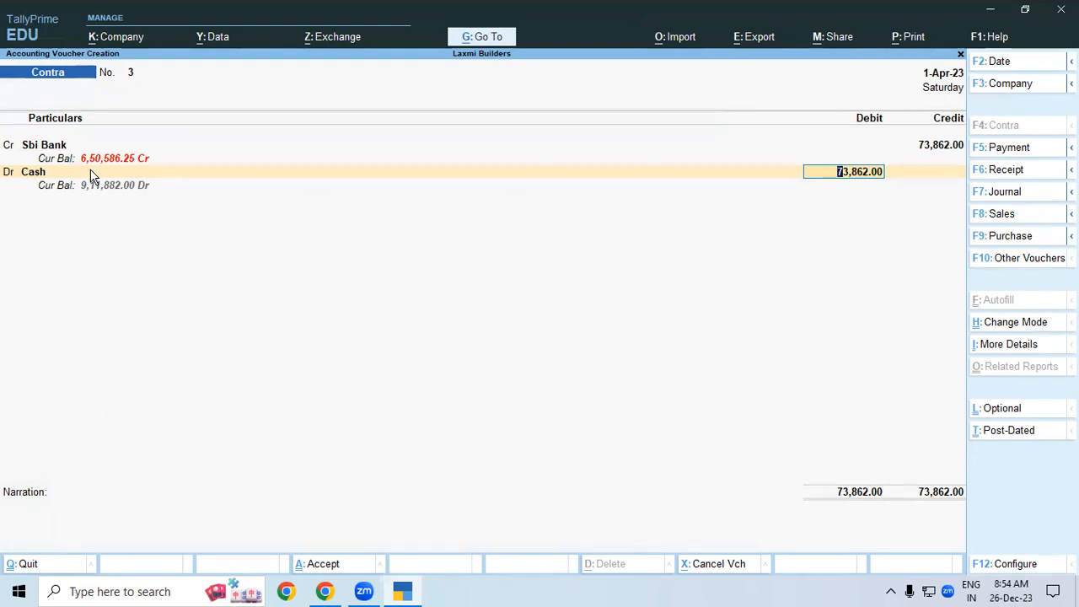
pyautogui.press('BackSpace')
pyautogui.hotkey('alt', 'c')
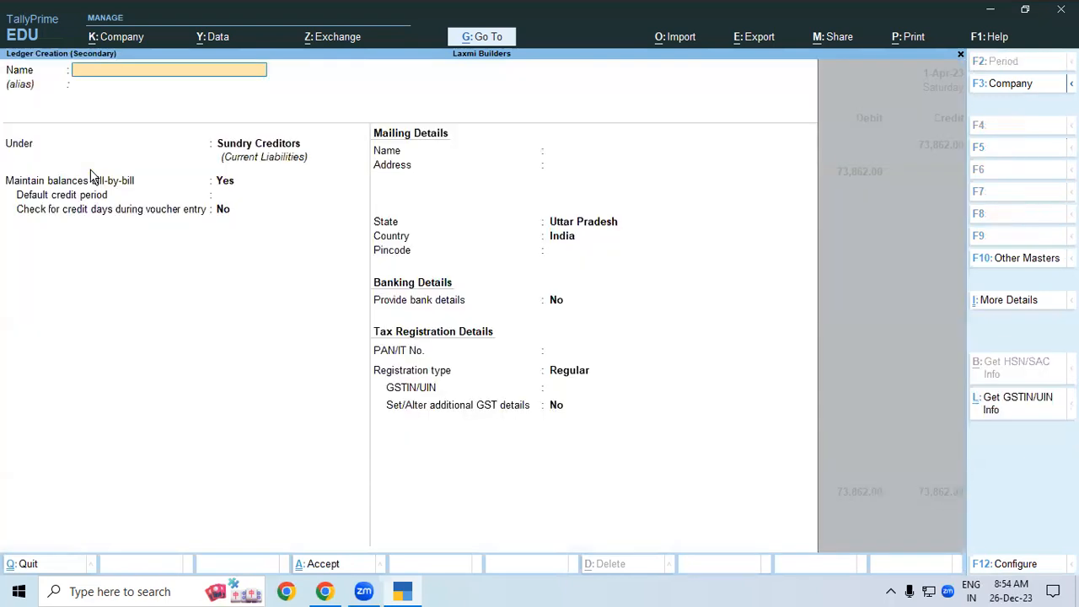
# - Name the new ledger Chacqeu, place it under Bank Accounts, and save it
pyautogui.write('Cha')
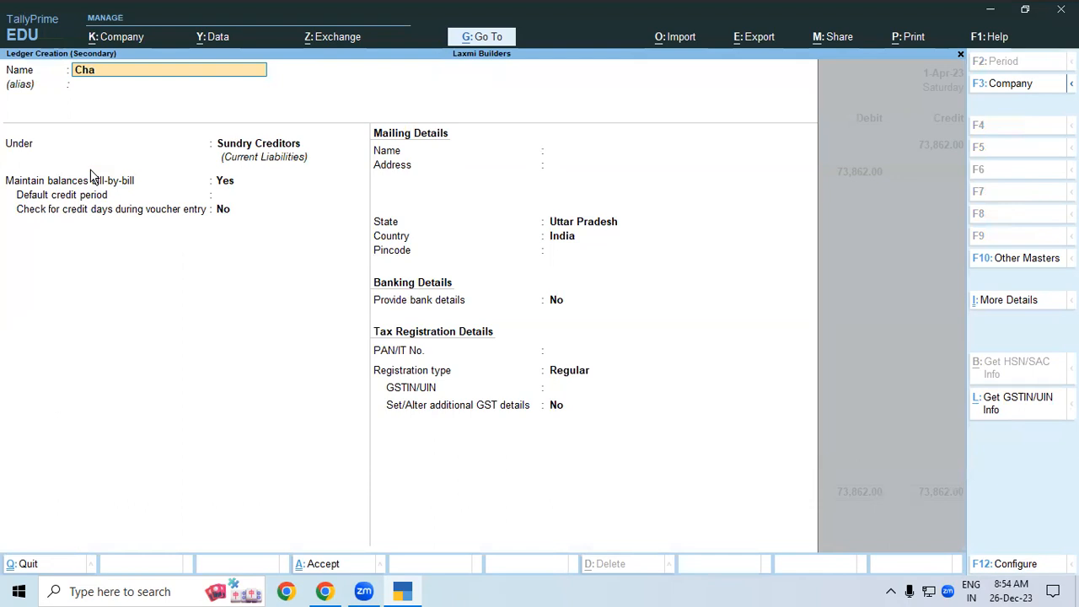
pyautogui.write('cqeu')
pyautogui.press('Return')
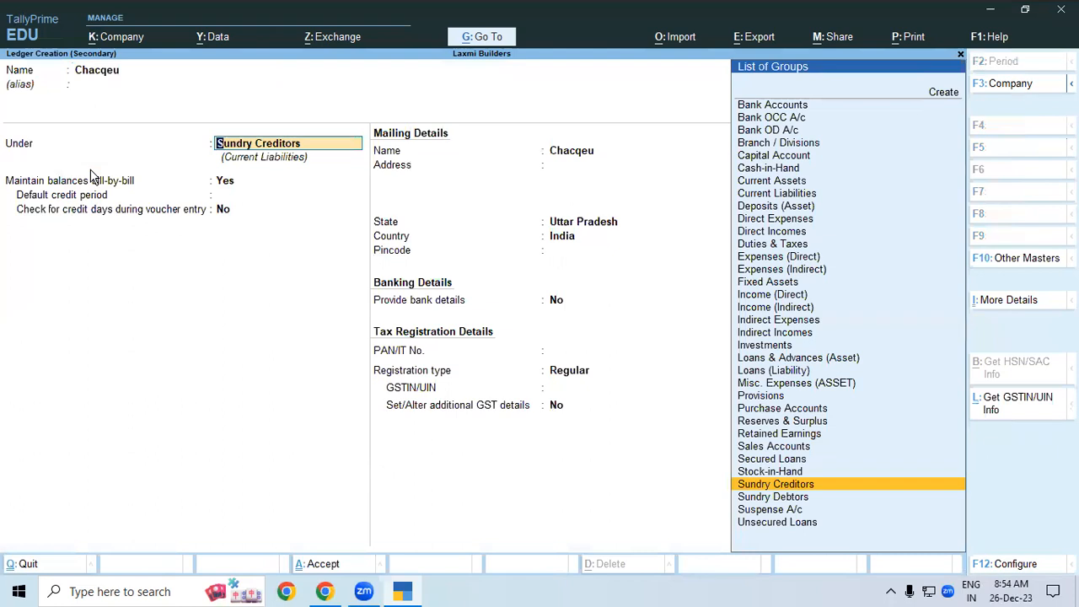
pyautogui.write('In')
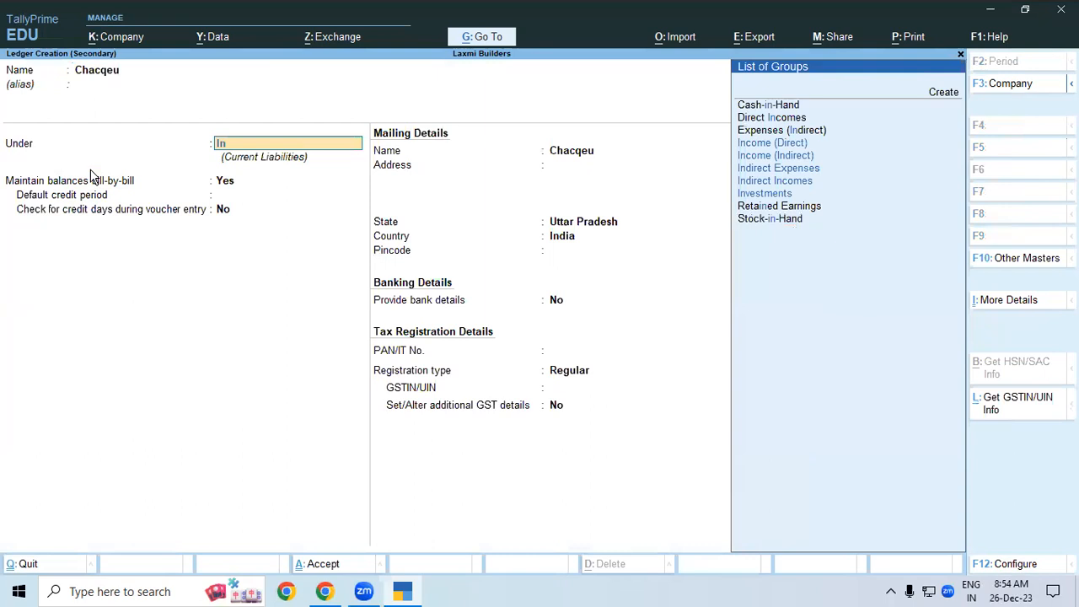
pyautogui.press('BackSpace')
pyautogui.press('BackSpace')
pyautogui.write('Ba')
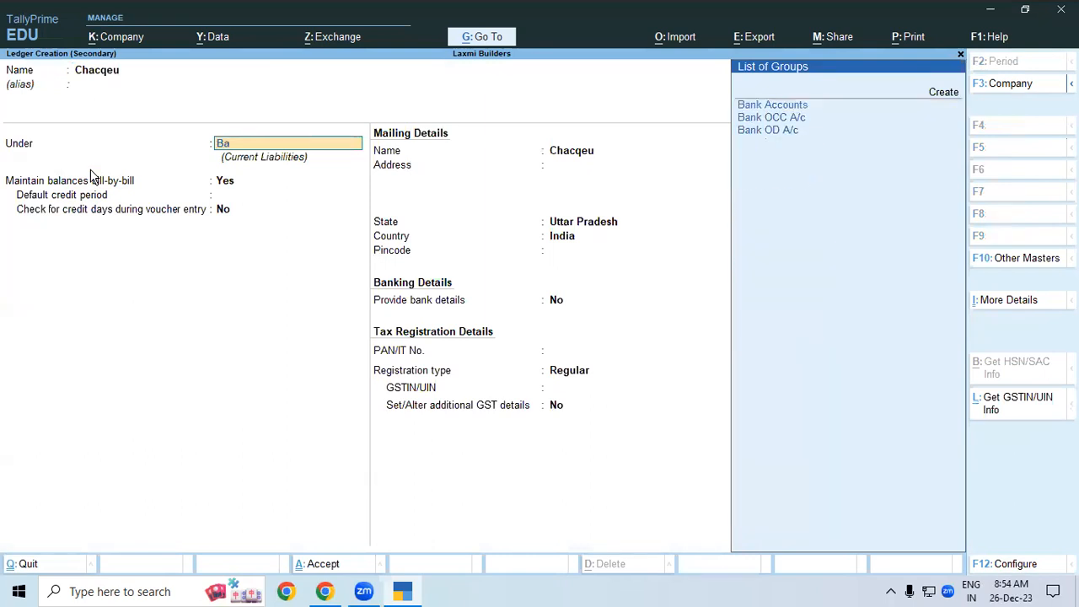
pyautogui.press('Return')
pyautogui.press('ctrl')
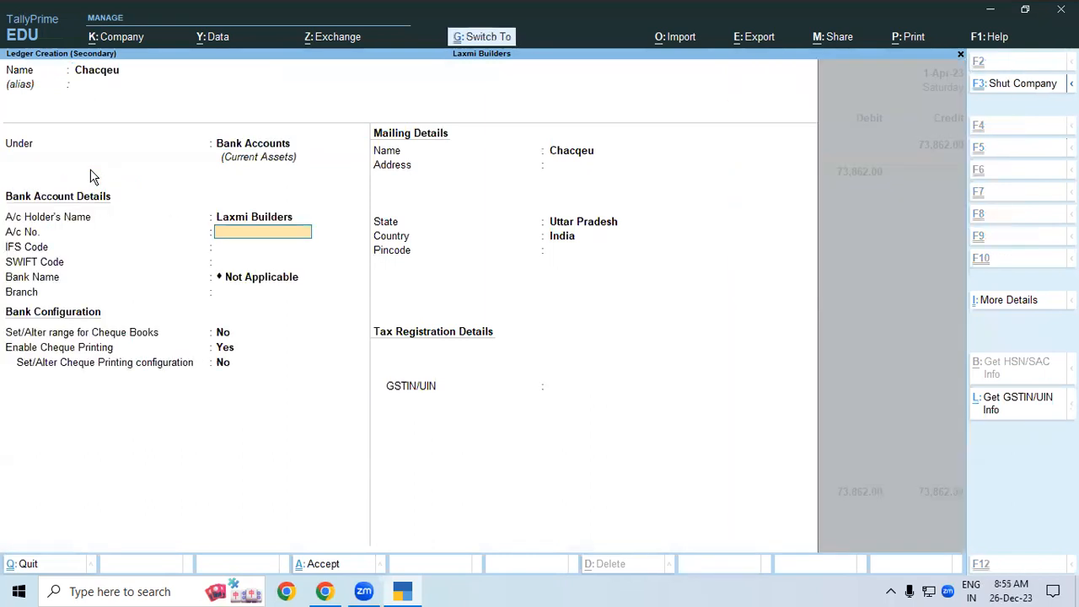
pyautogui.hotkey('ctrl', 'a')
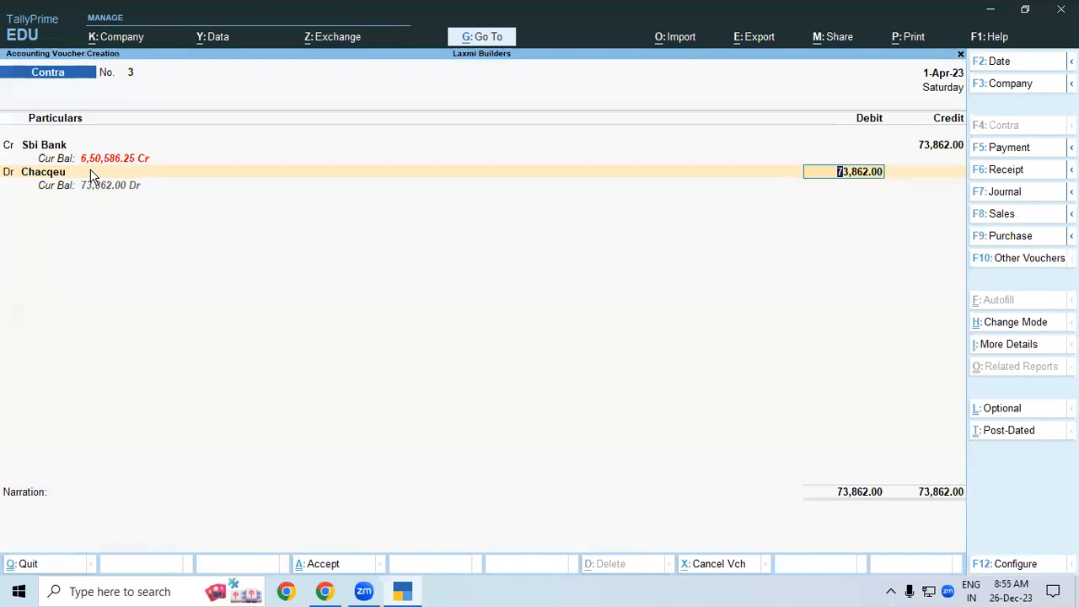
# - Enter cheque/DD instrument number 1235 in Chacqeu's bank allocation, specify a bank name, and accept
pyautogui.press('Return')
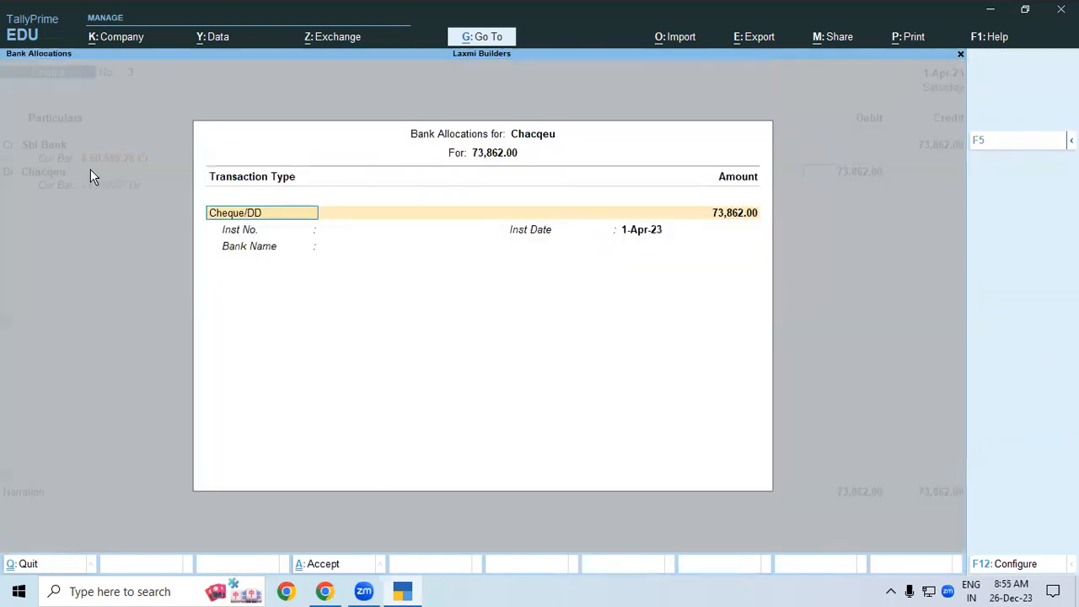
pyautogui.hotkey('ctrl', 'a')
pyautogui.press('BackSpace')
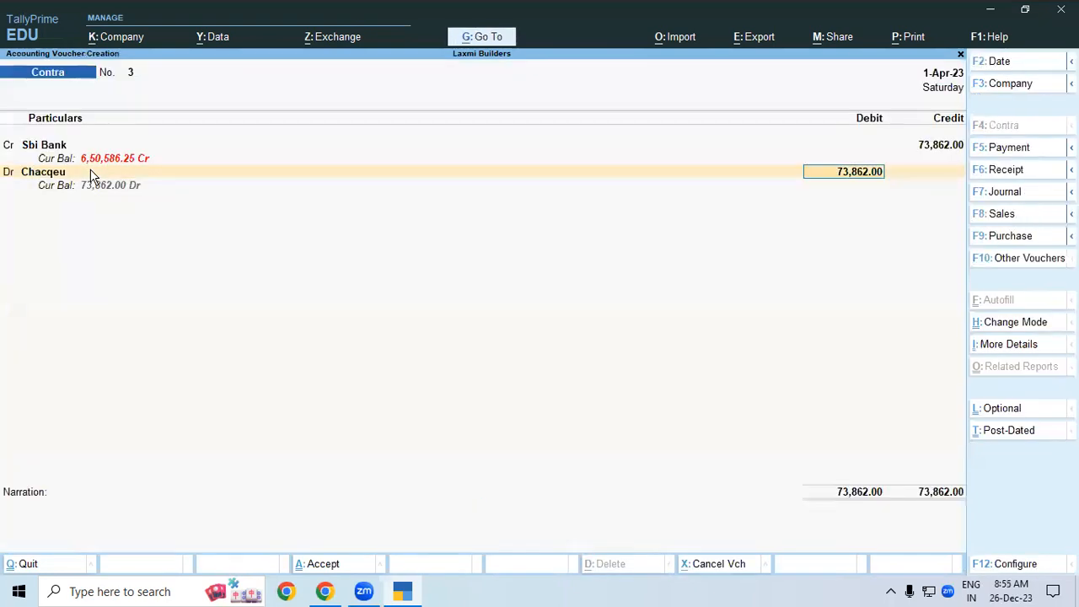
pyautogui.press('Return')
pyautogui.press('Return')
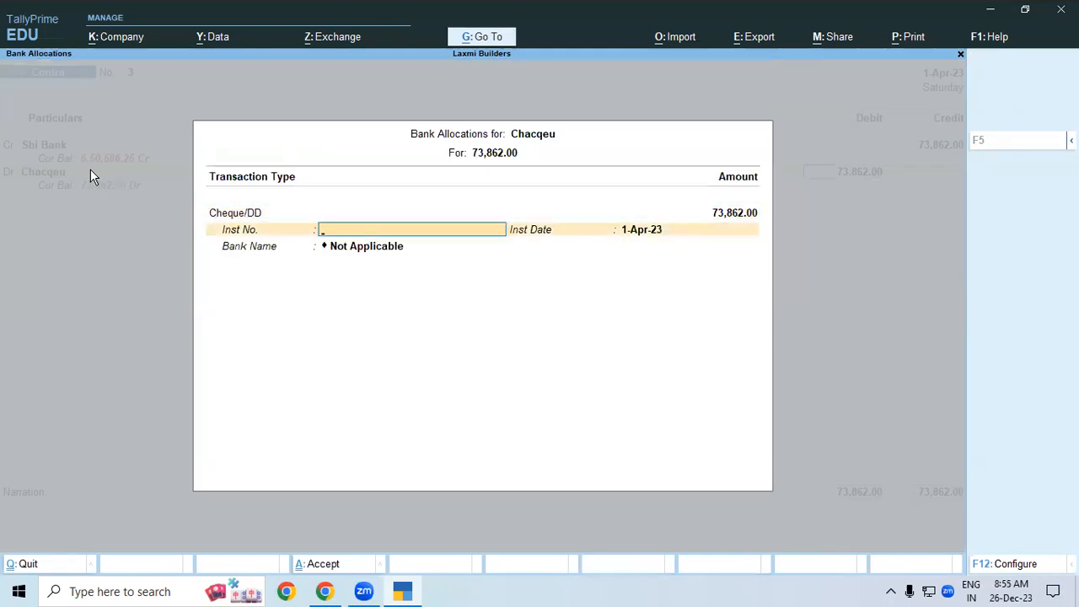
pyautogui.write('1235')
pyautogui.press('Return')
pyautogui.press('Return')
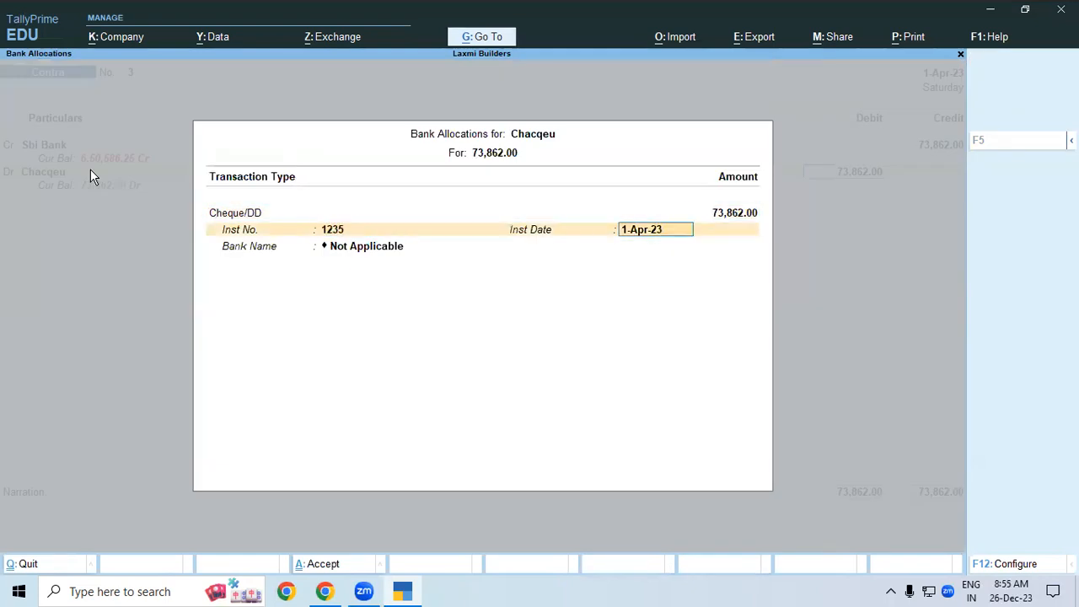
pyautogui.press('Down')
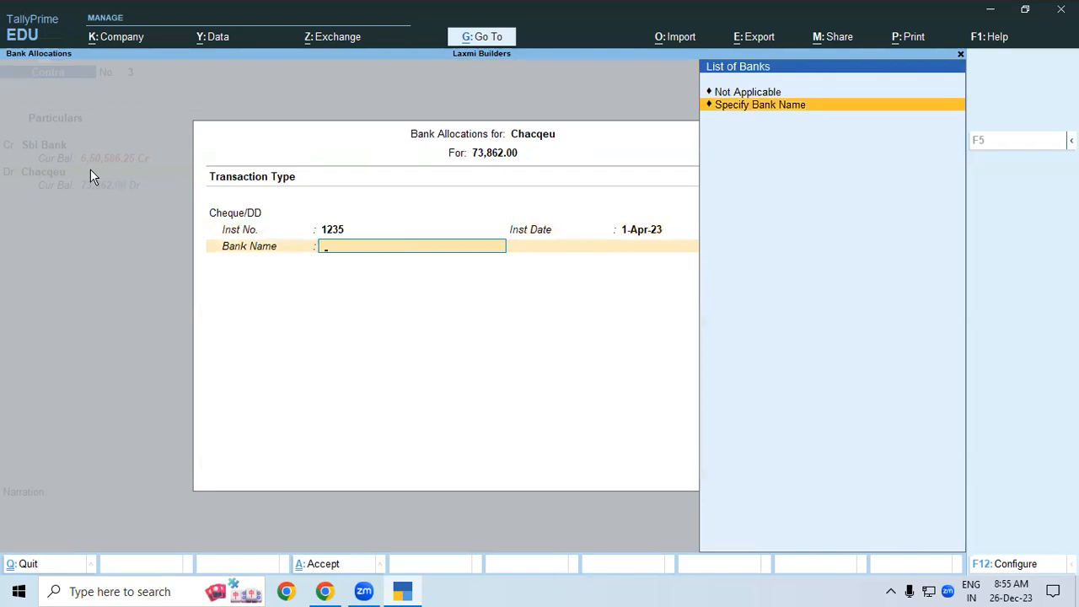
pyautogui.press('Return')
pyautogui.write('H')
pyautogui.press('Return')
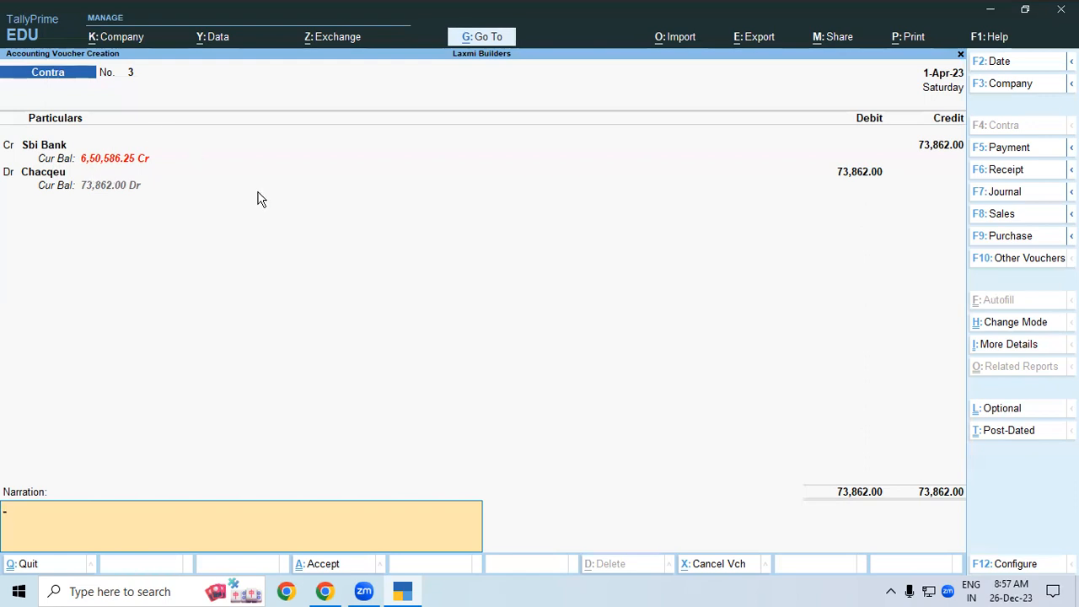
# - Save Contra No. 3 for 73,862.00, then switch to the Zoom application
pyautogui.hotkey('ctrl', 'a')
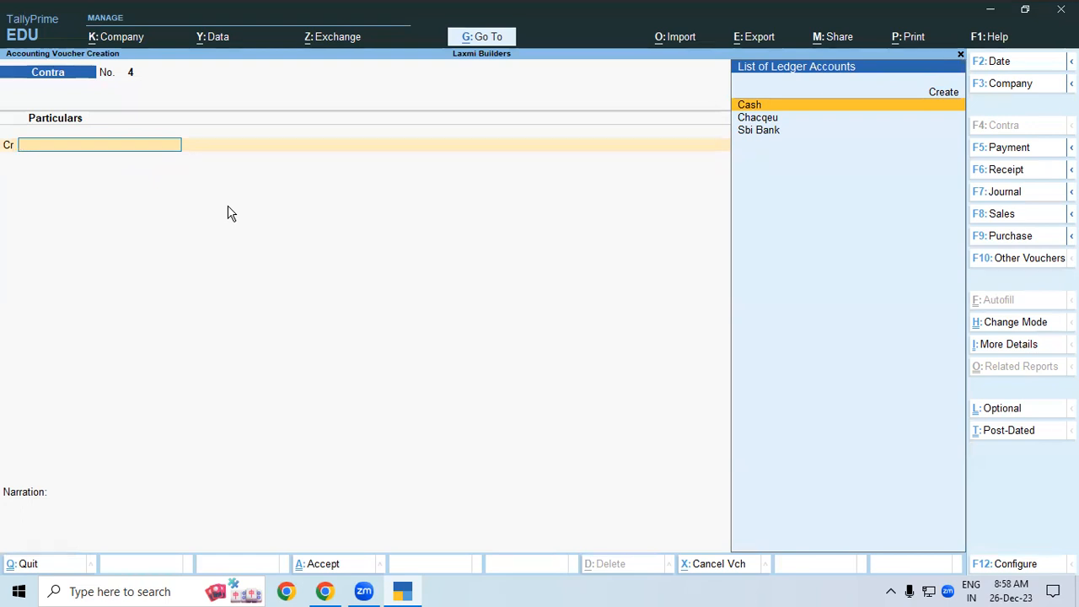
pyautogui.click(567, 589)
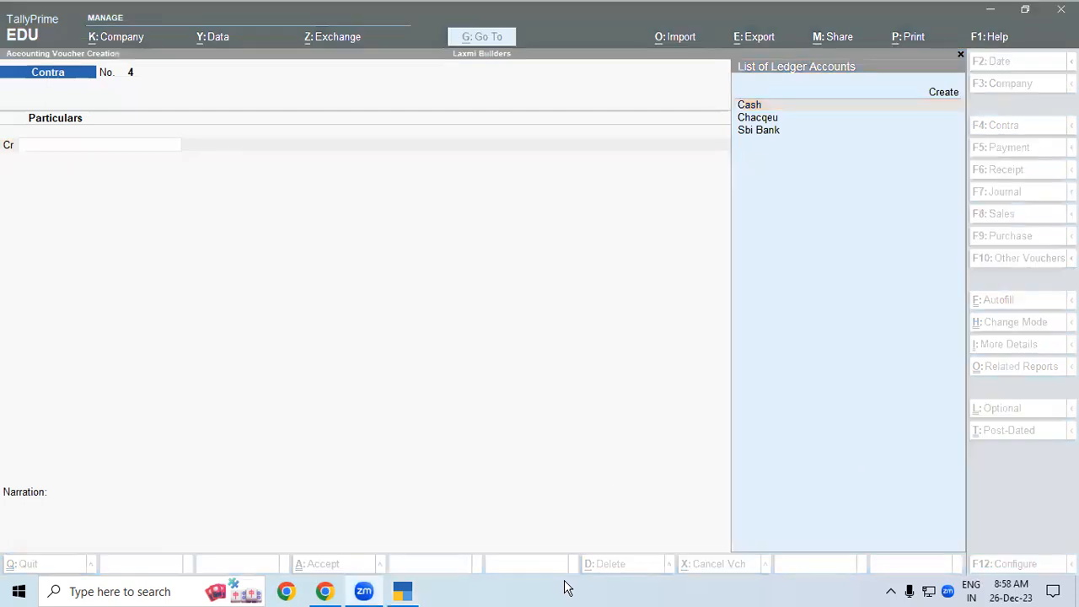